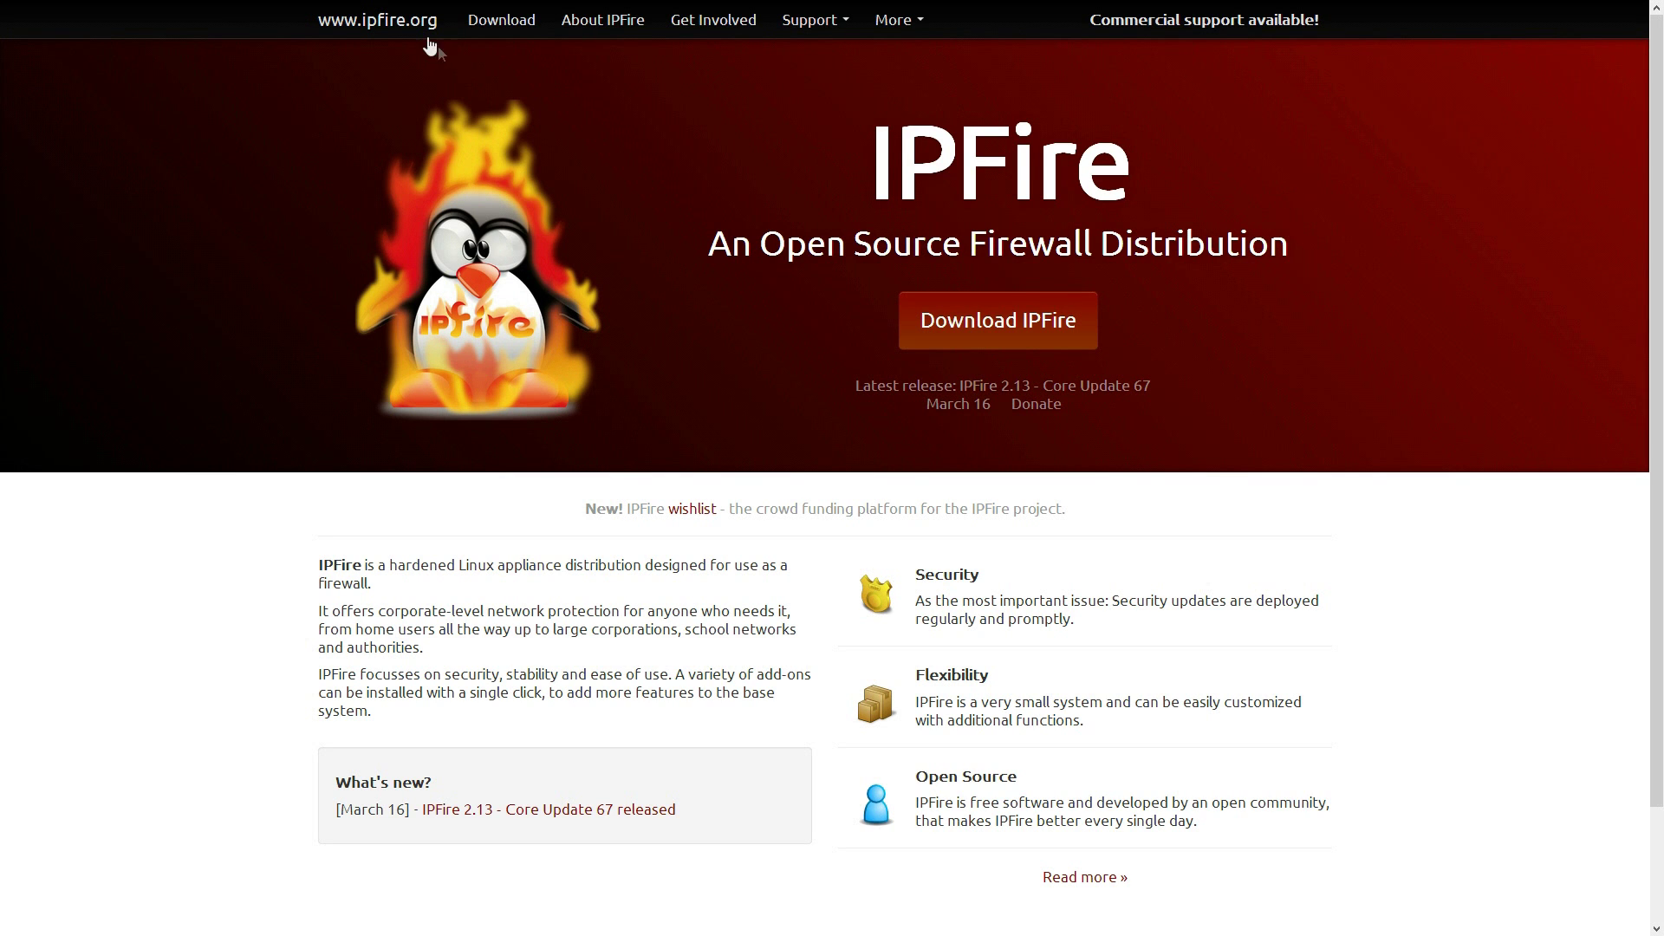
Compare the i586 and ARM image lists on IPFire.org and download the i586 USB FDD Image
{"action": "left_click", "coordinate": [1014, 338]}
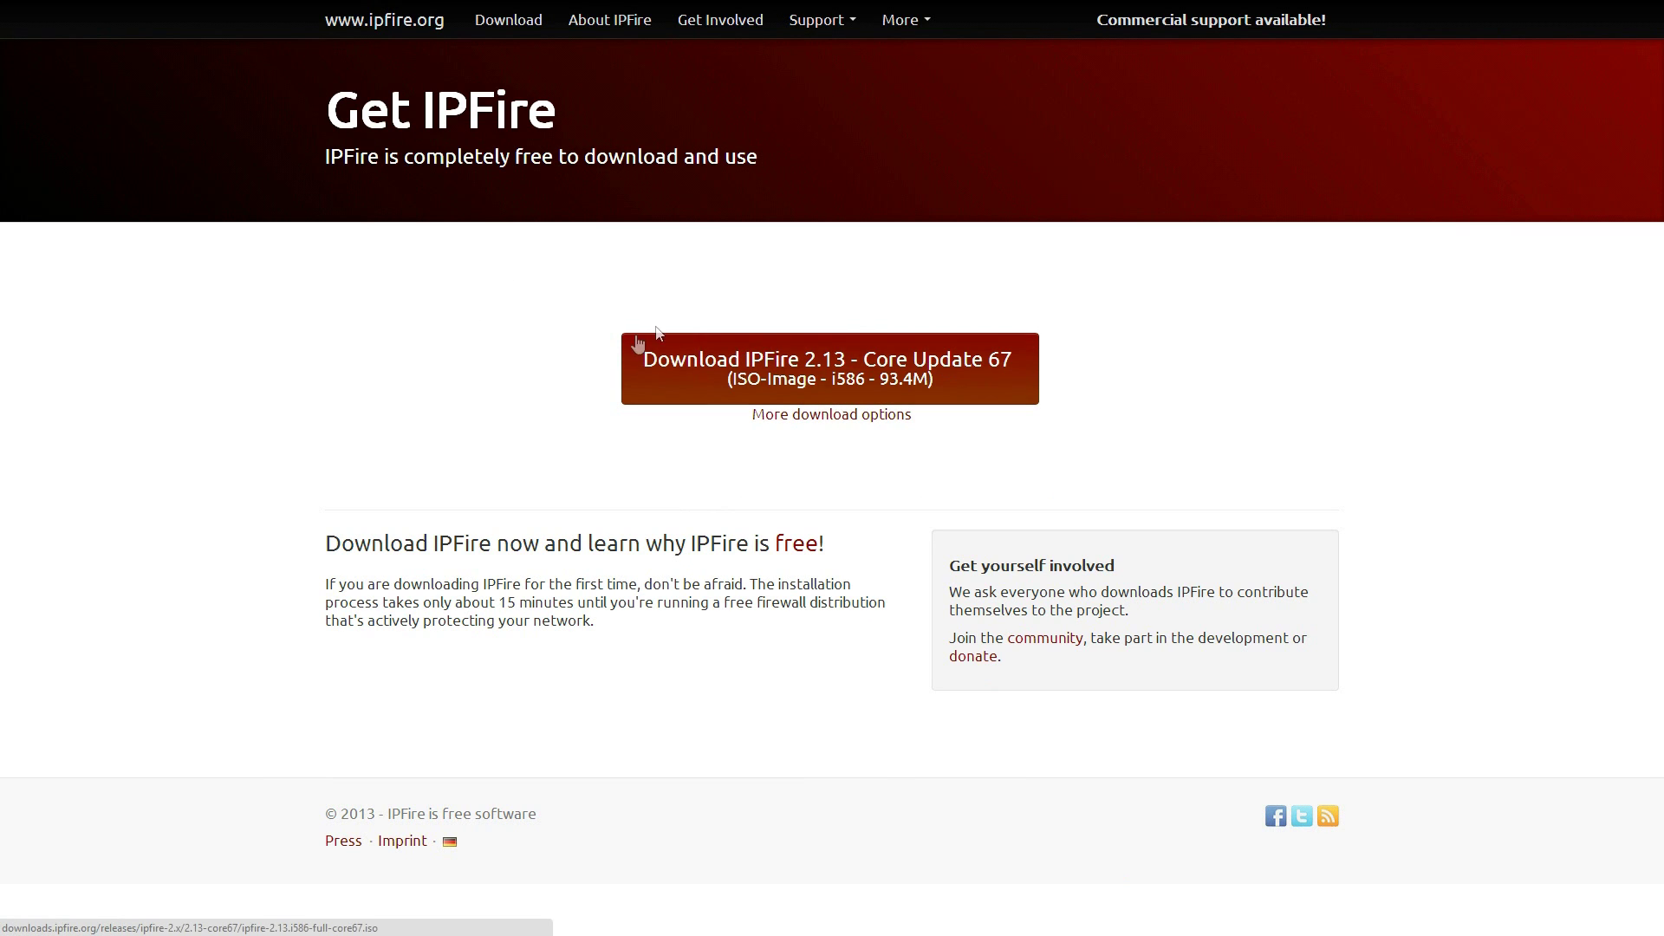
{"action": "left_click", "coordinate": [887, 415]}
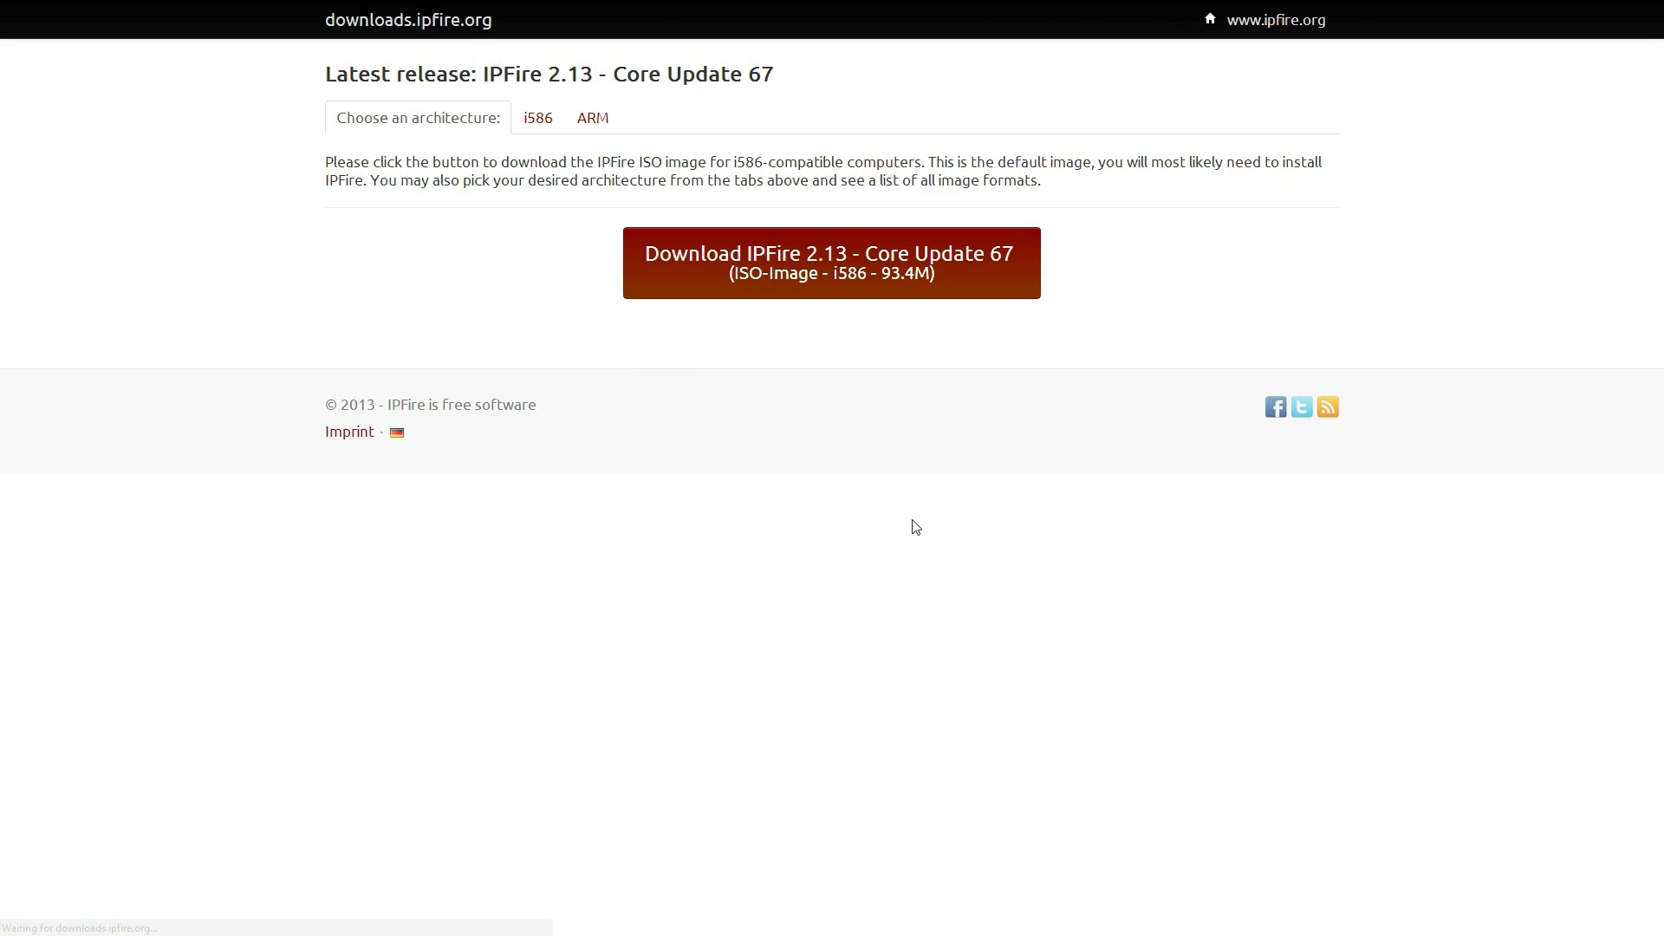
{"action": "left_click", "coordinate": [534, 126]}
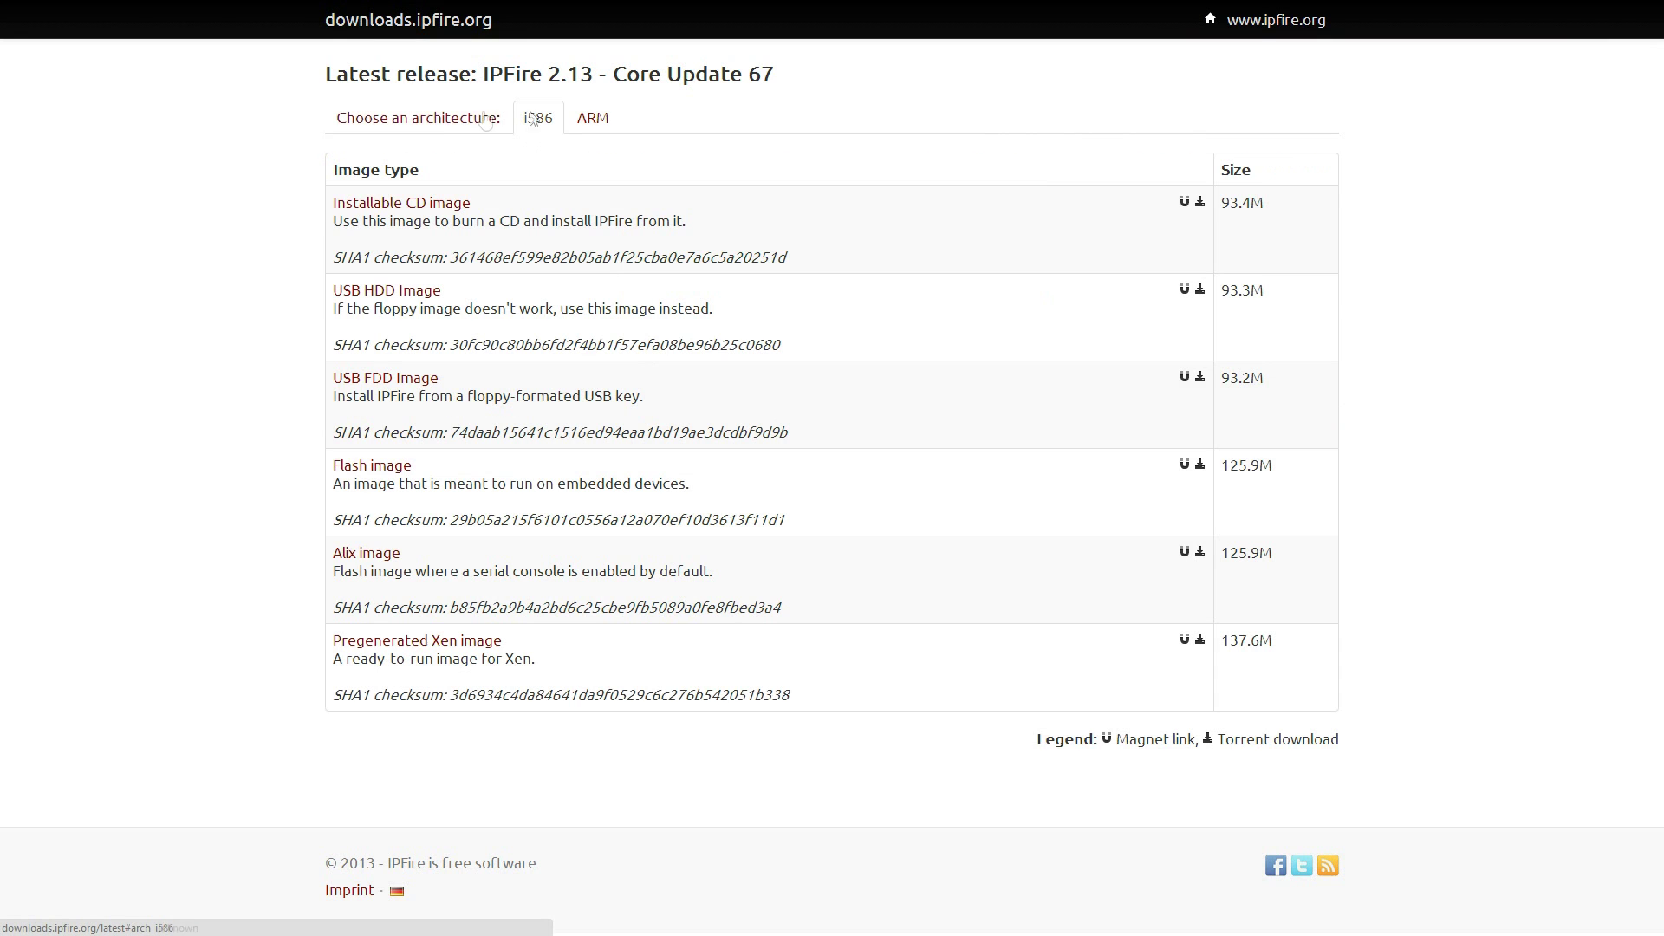
{"action": "left_click", "coordinate": [592, 120]}
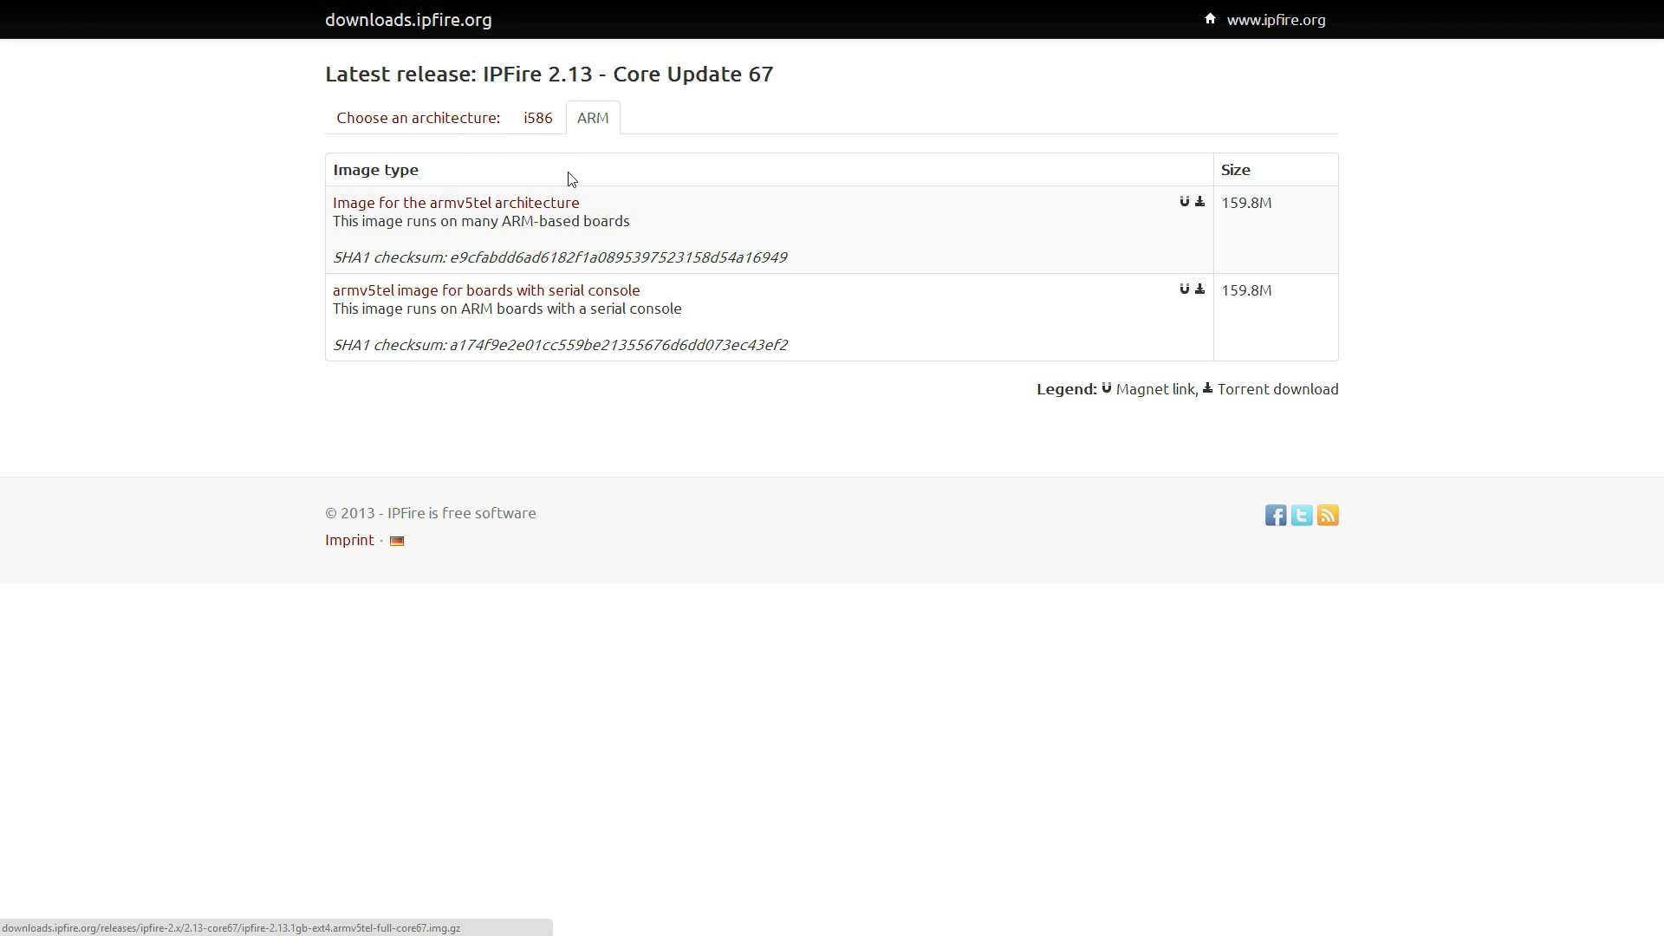
{"action": "left_click", "coordinate": [538, 112]}
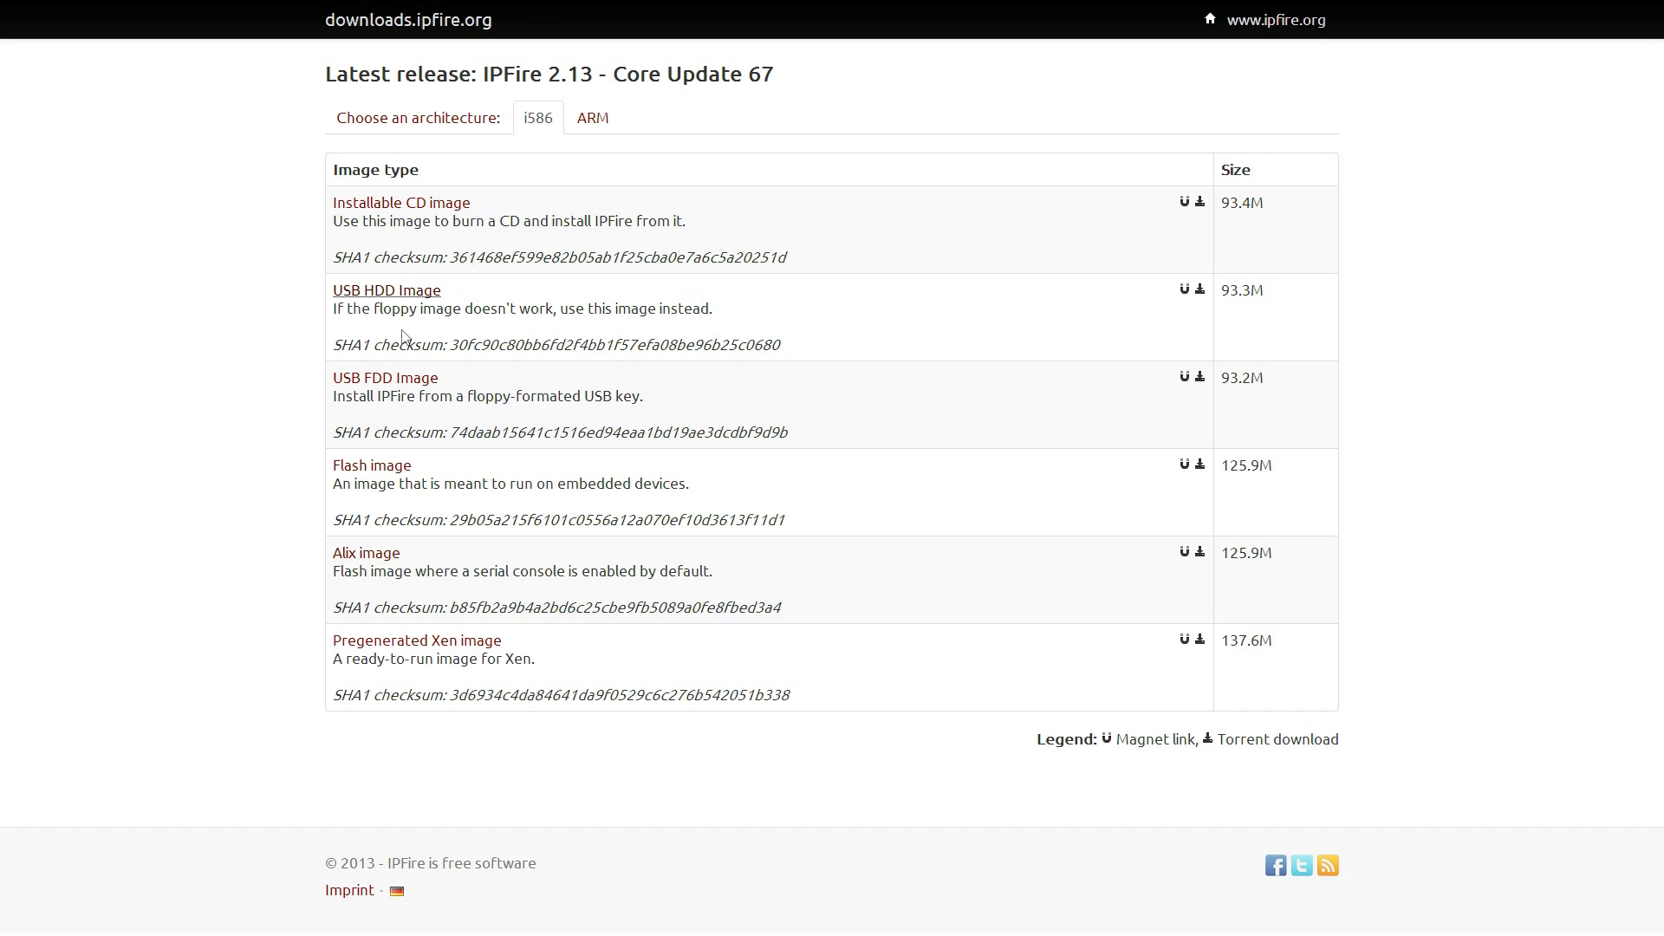
{"action": "left_click", "coordinate": [354, 382]}
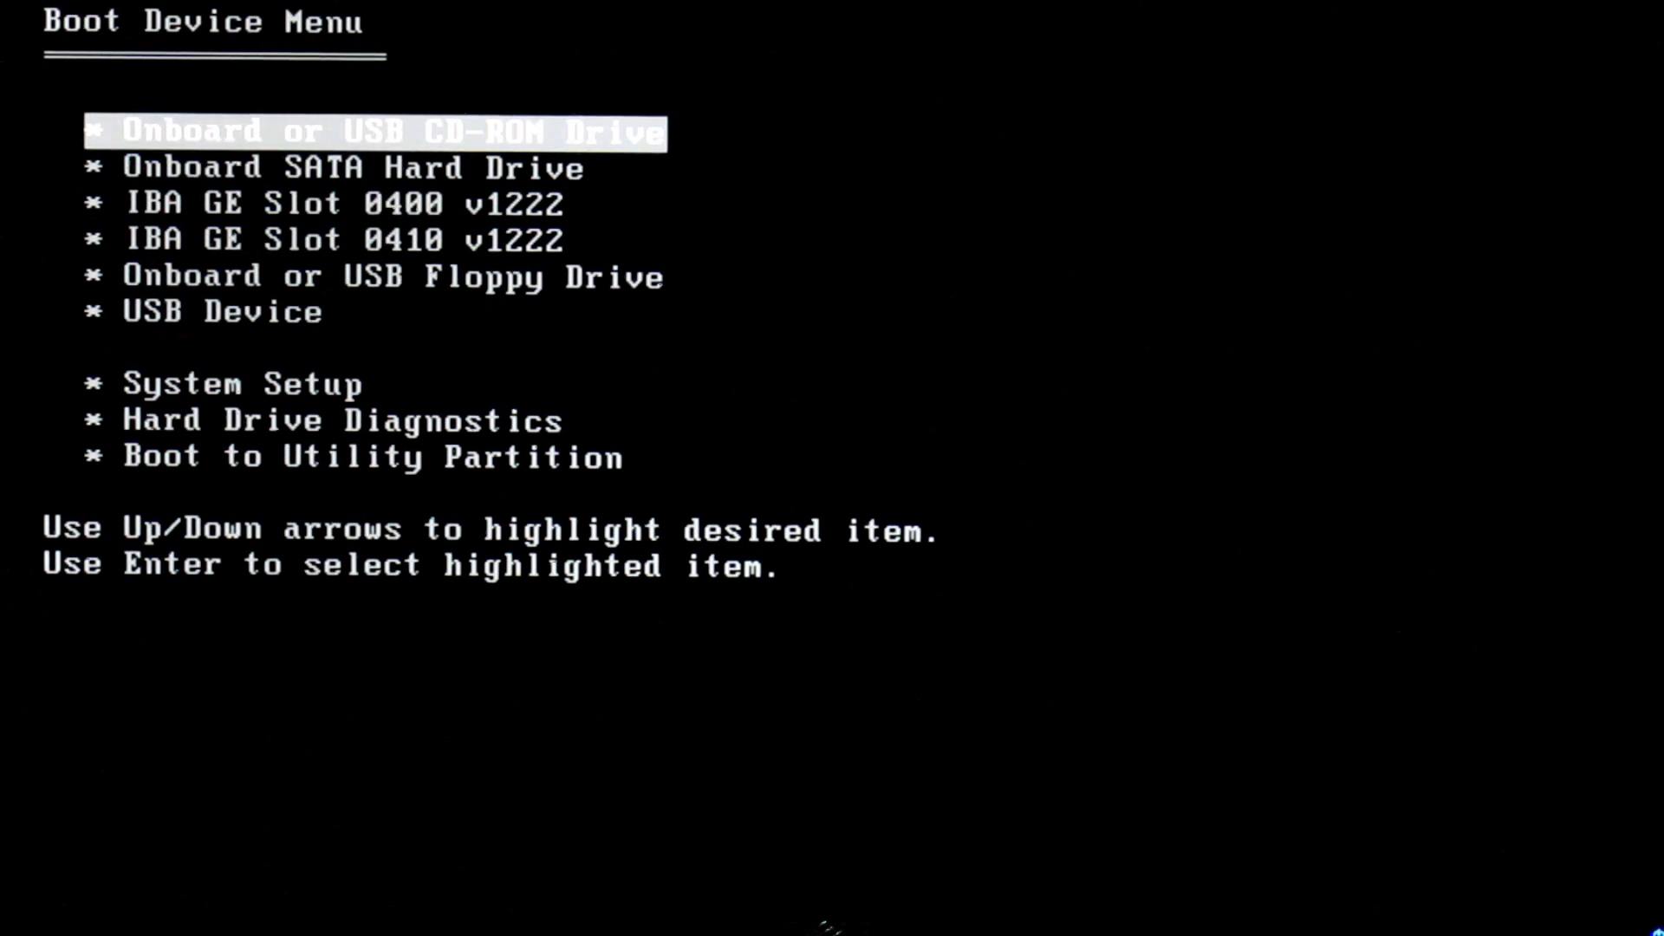
Boot from the USB Device entry in the Boot Device Menu and start the IPFire installer
{"action": "key", "text": "Down"}
{"action": "key", "text": "Up"}
{"action": "key", "text": "Down"}
{"action": "key", "text": "Down"}
{"action": "key", "text": "Down"}
{"action": "key", "text": "Down"}
{"action": "key", "text": "Down"}
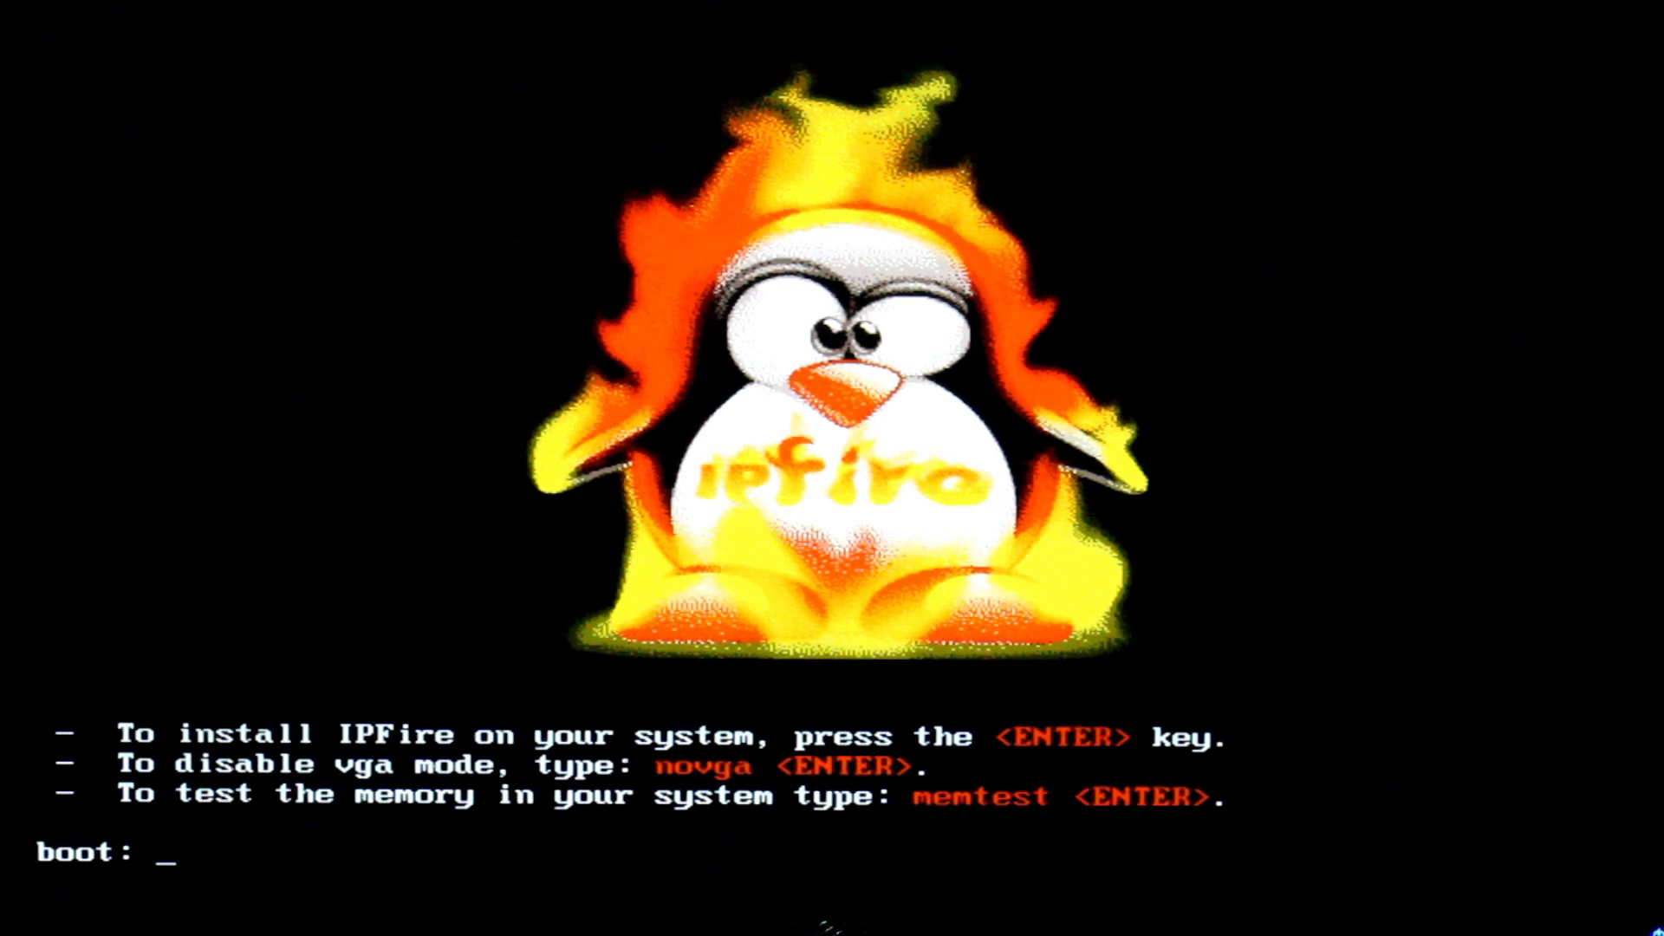
{"action": "key", "text": "Return"}
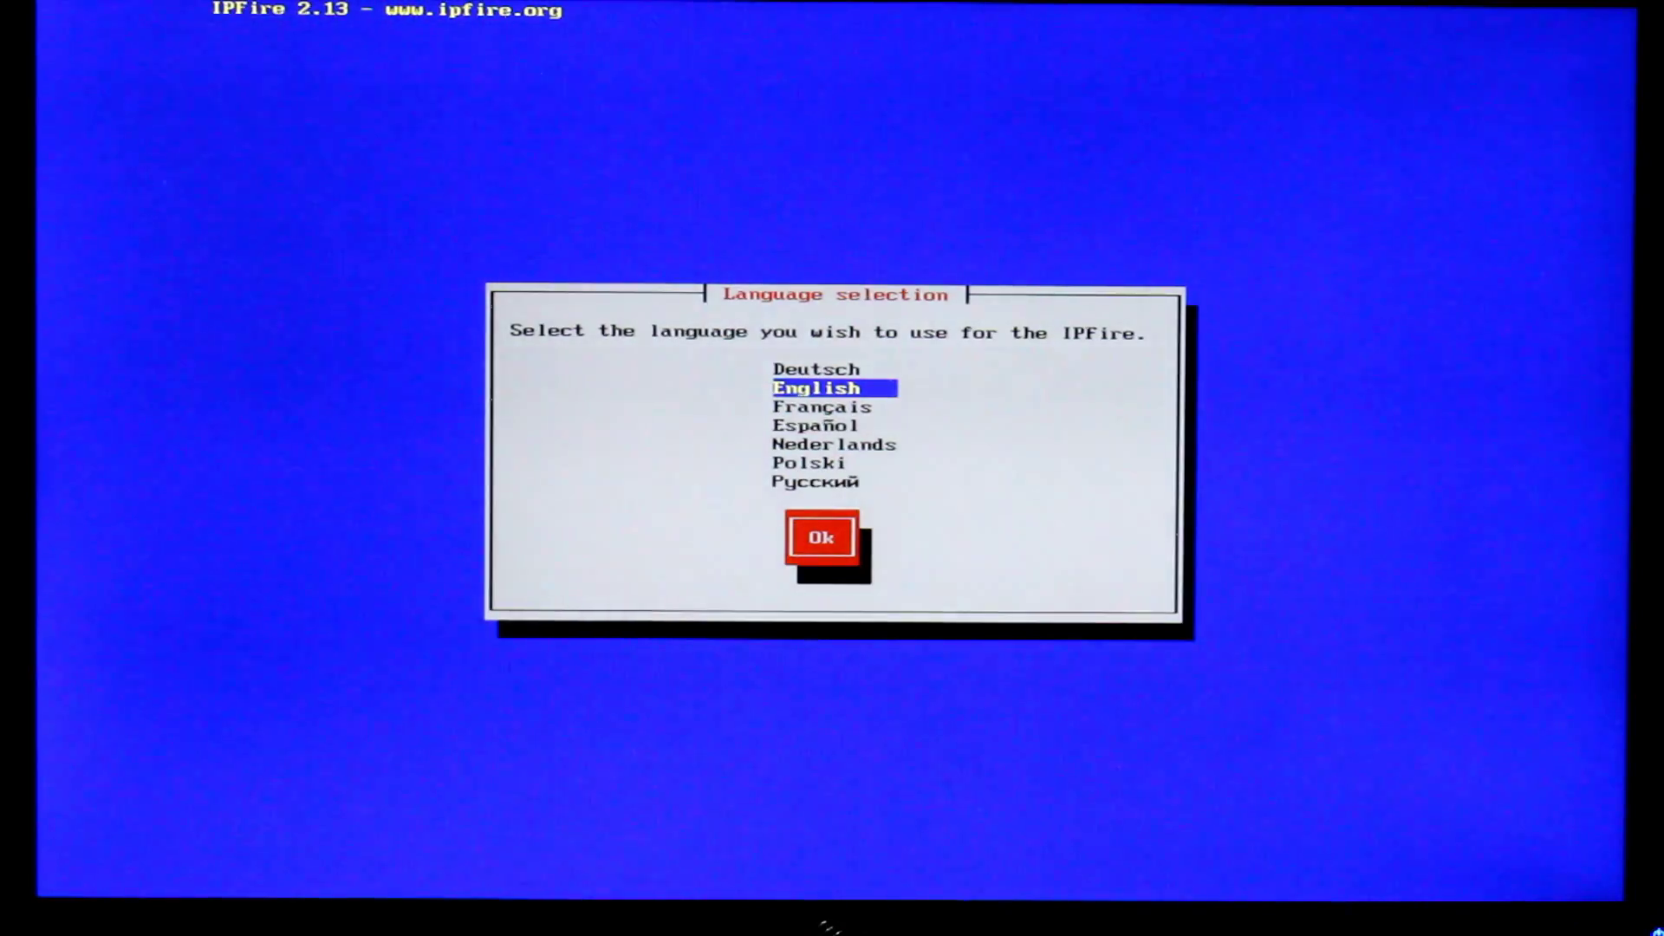
Choose English, pass the welcome message, and accept the GPL license
{"action": "key", "text": "Return"}
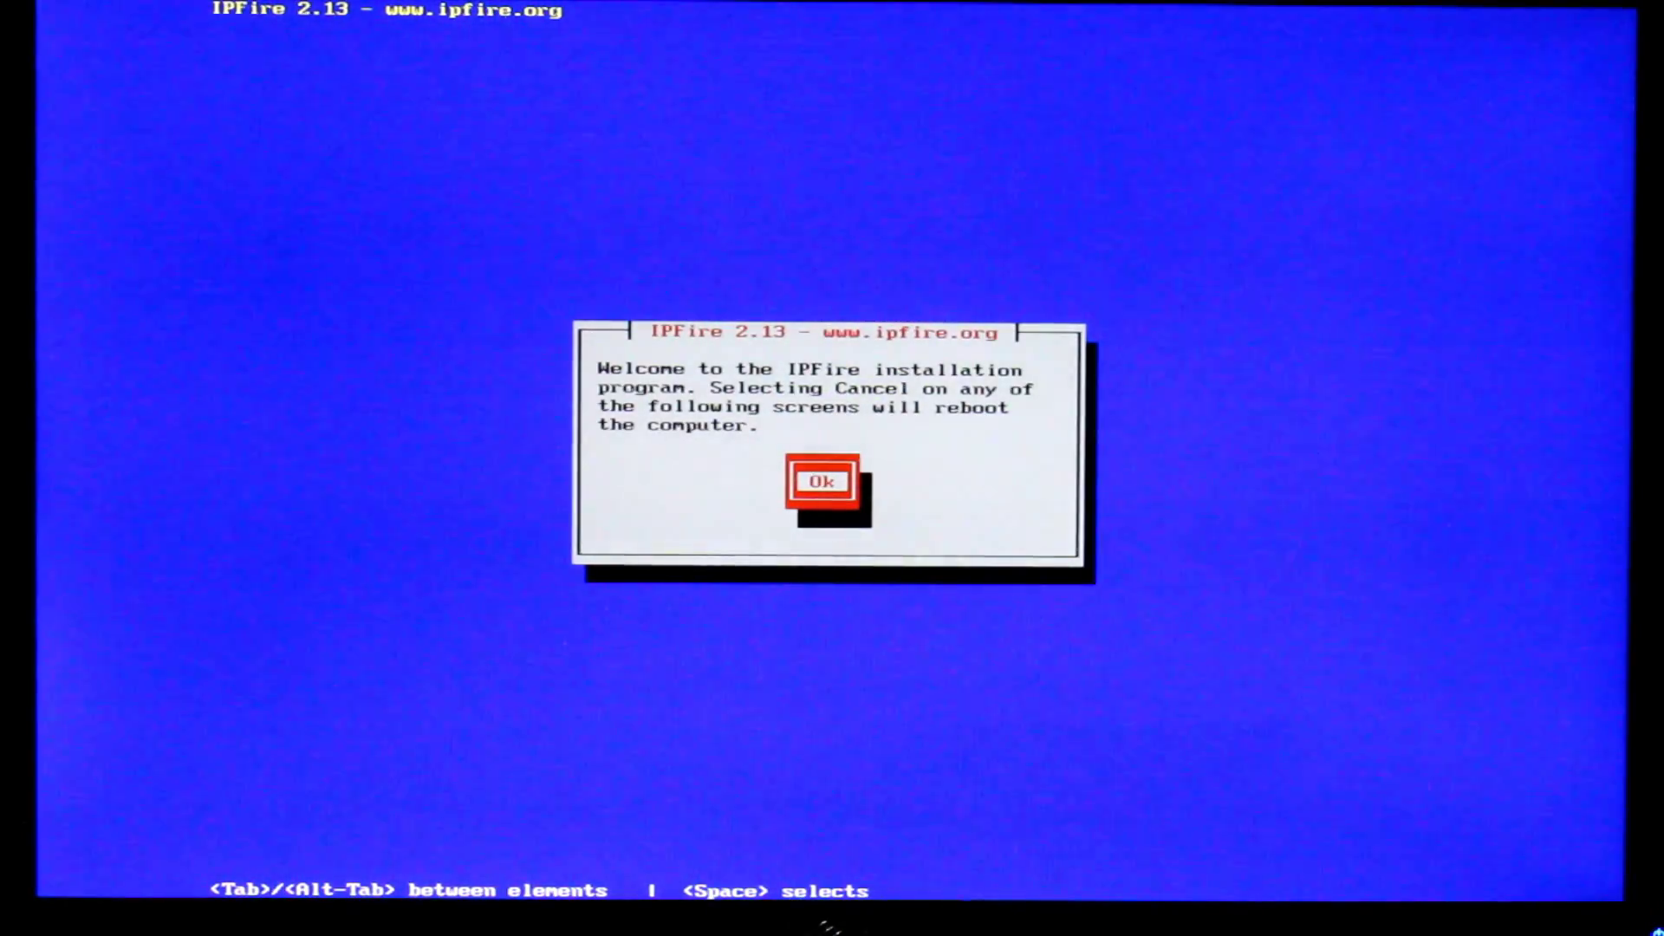
{"action": "key", "text": "Return"}
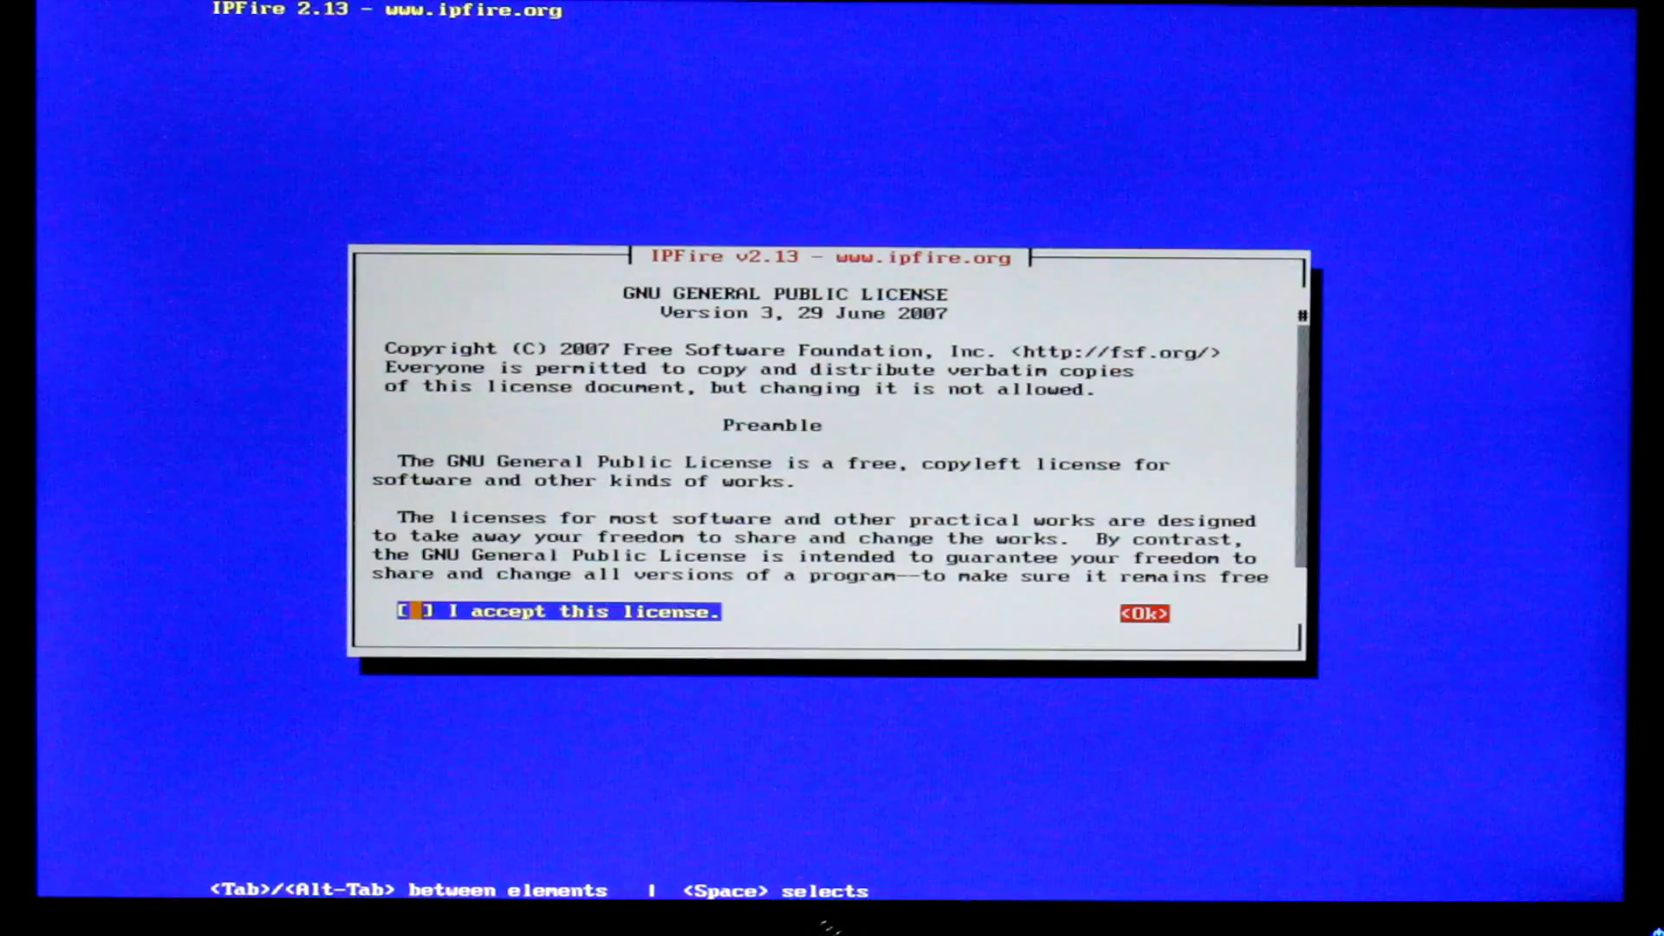
{"action": "key", "text": "space"}
{"action": "key", "text": "Tab"}
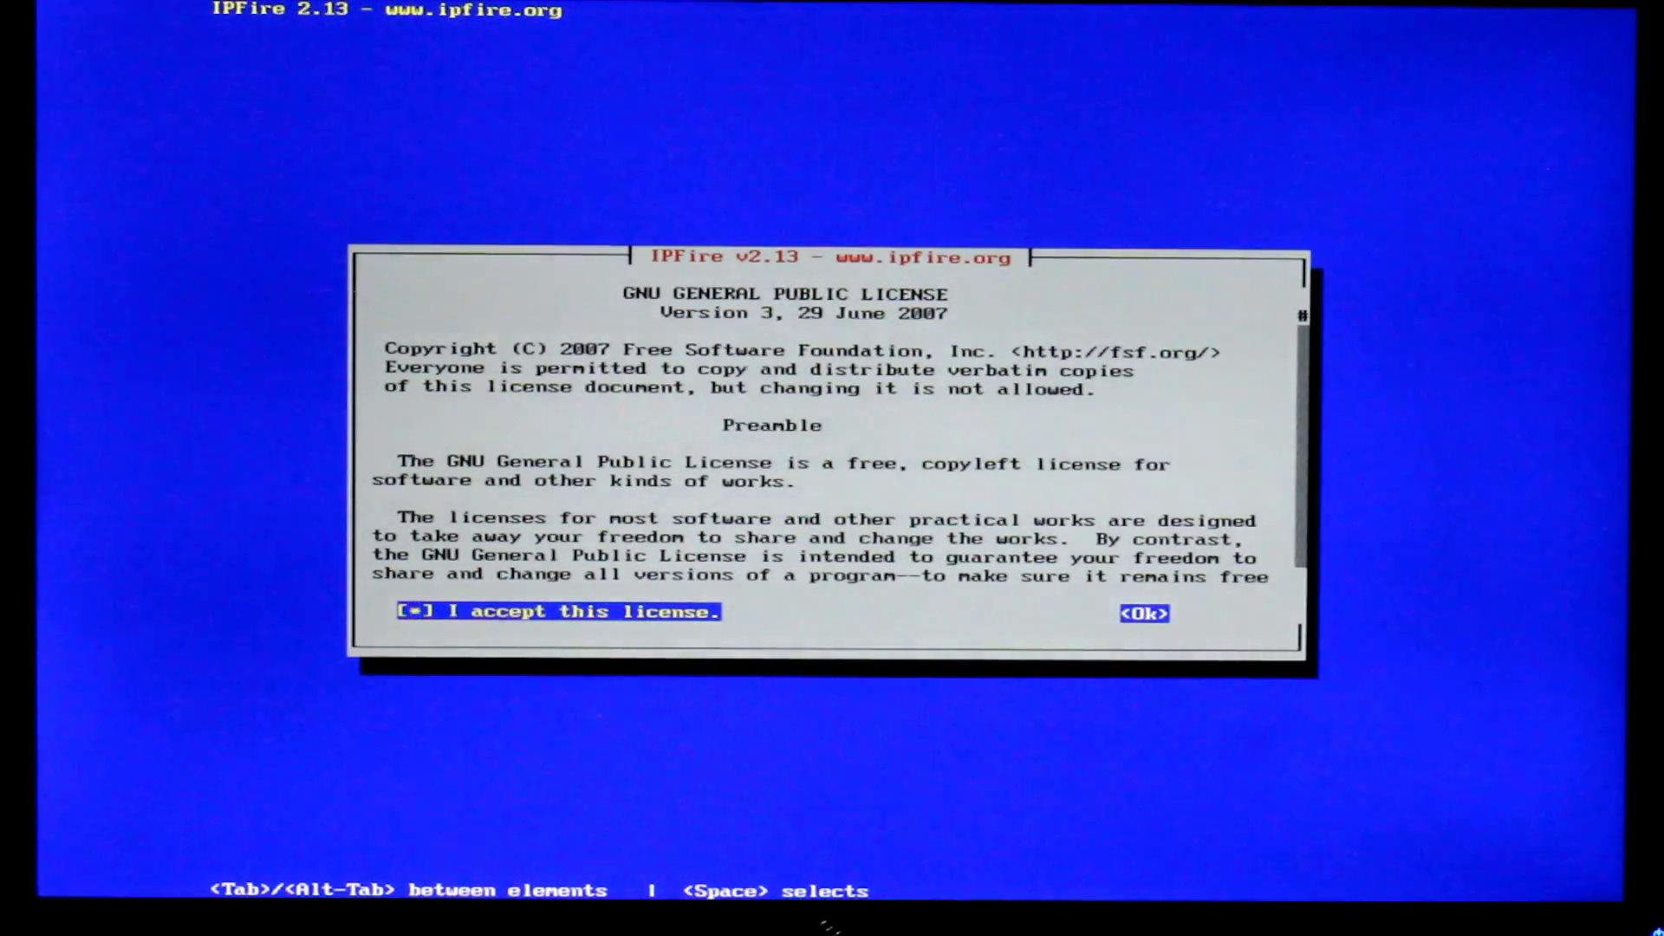
{"action": "key", "text": "Return"}
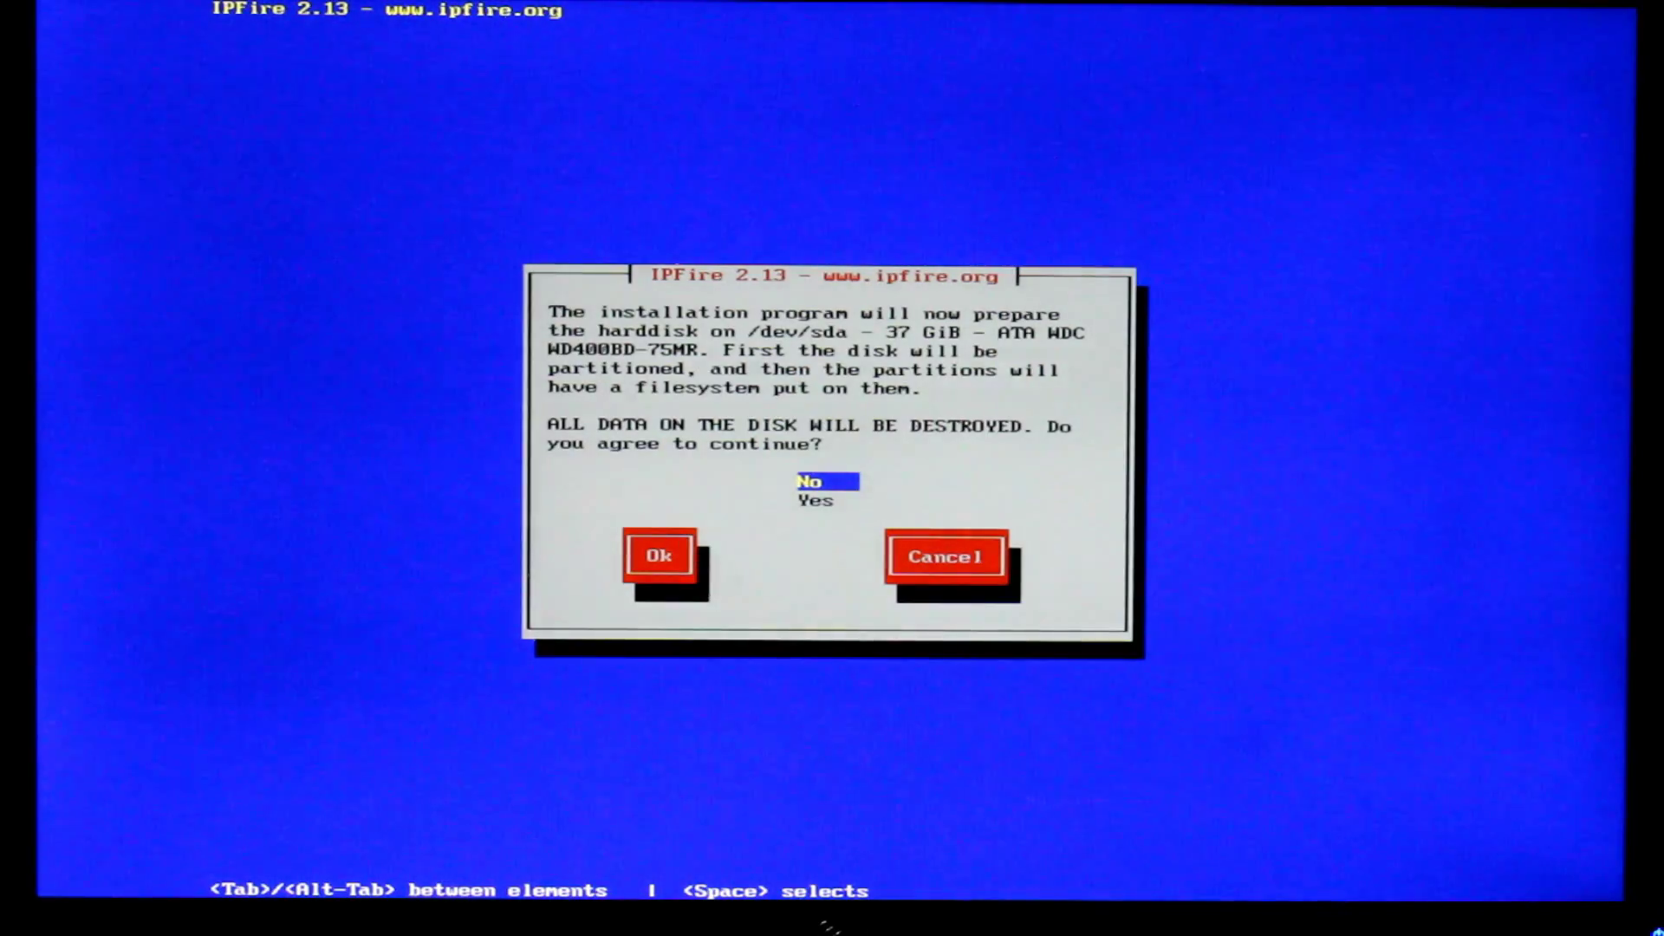
Agree to wipe the disk and install with the Ext4 filesystem
{"action": "key", "text": "Down"}
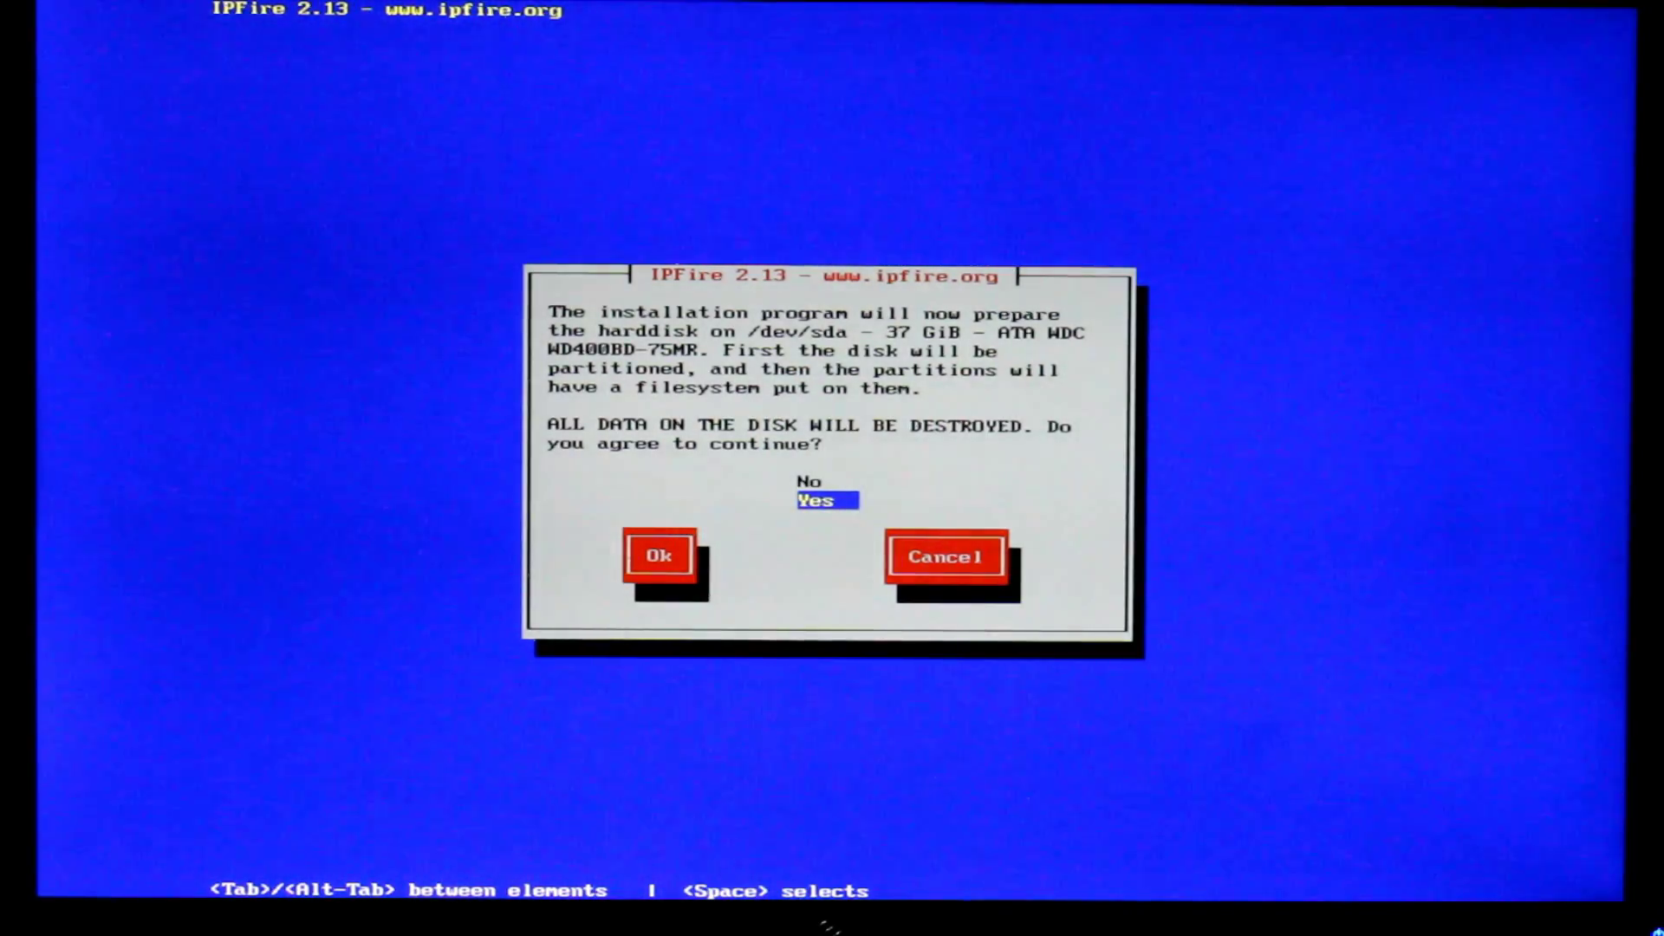
{"action": "key", "text": "Return"}
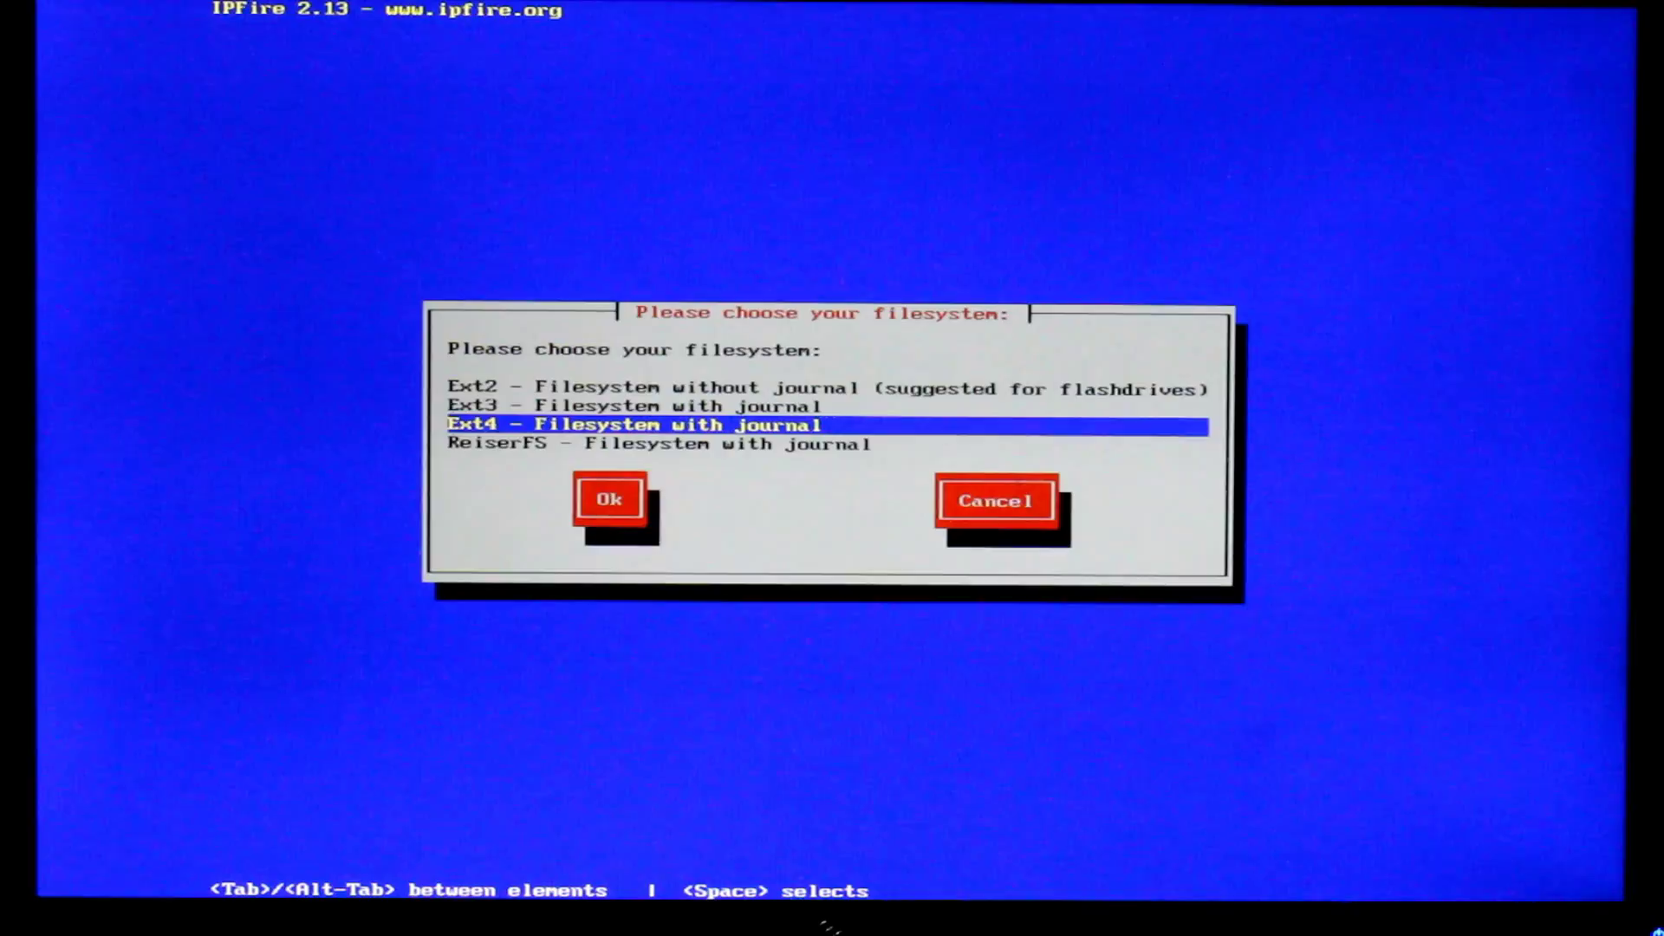
{"action": "key", "text": "Return"}
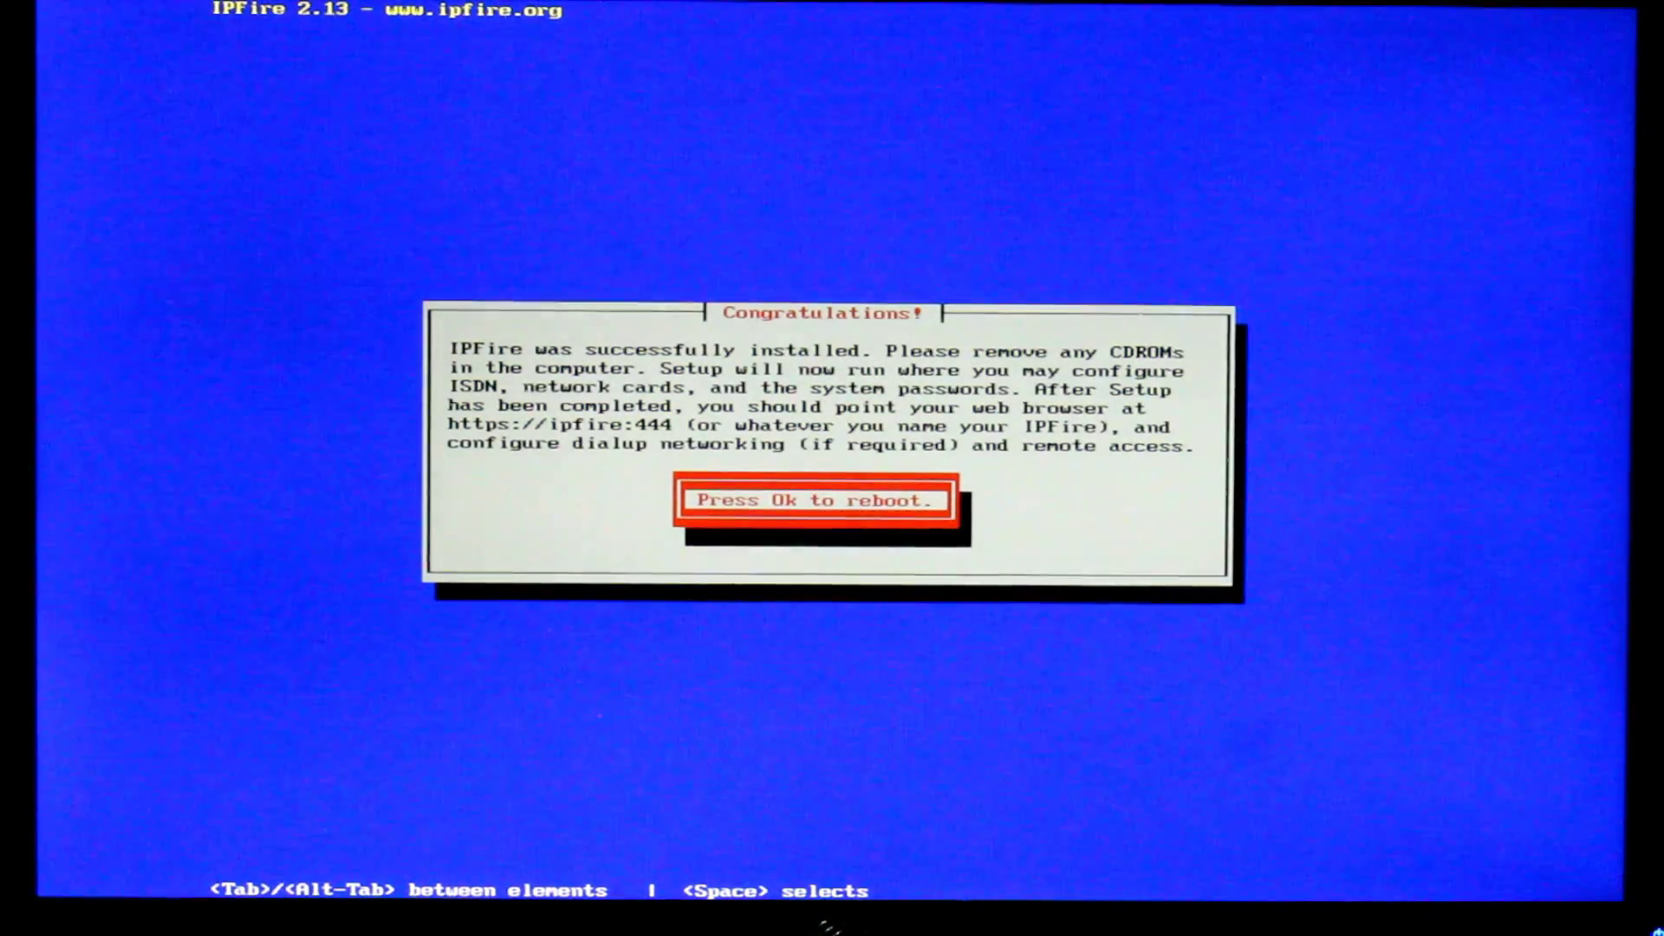
Reboot into setup and select the uk keyboard mapping
{"action": "key", "text": "Return"}
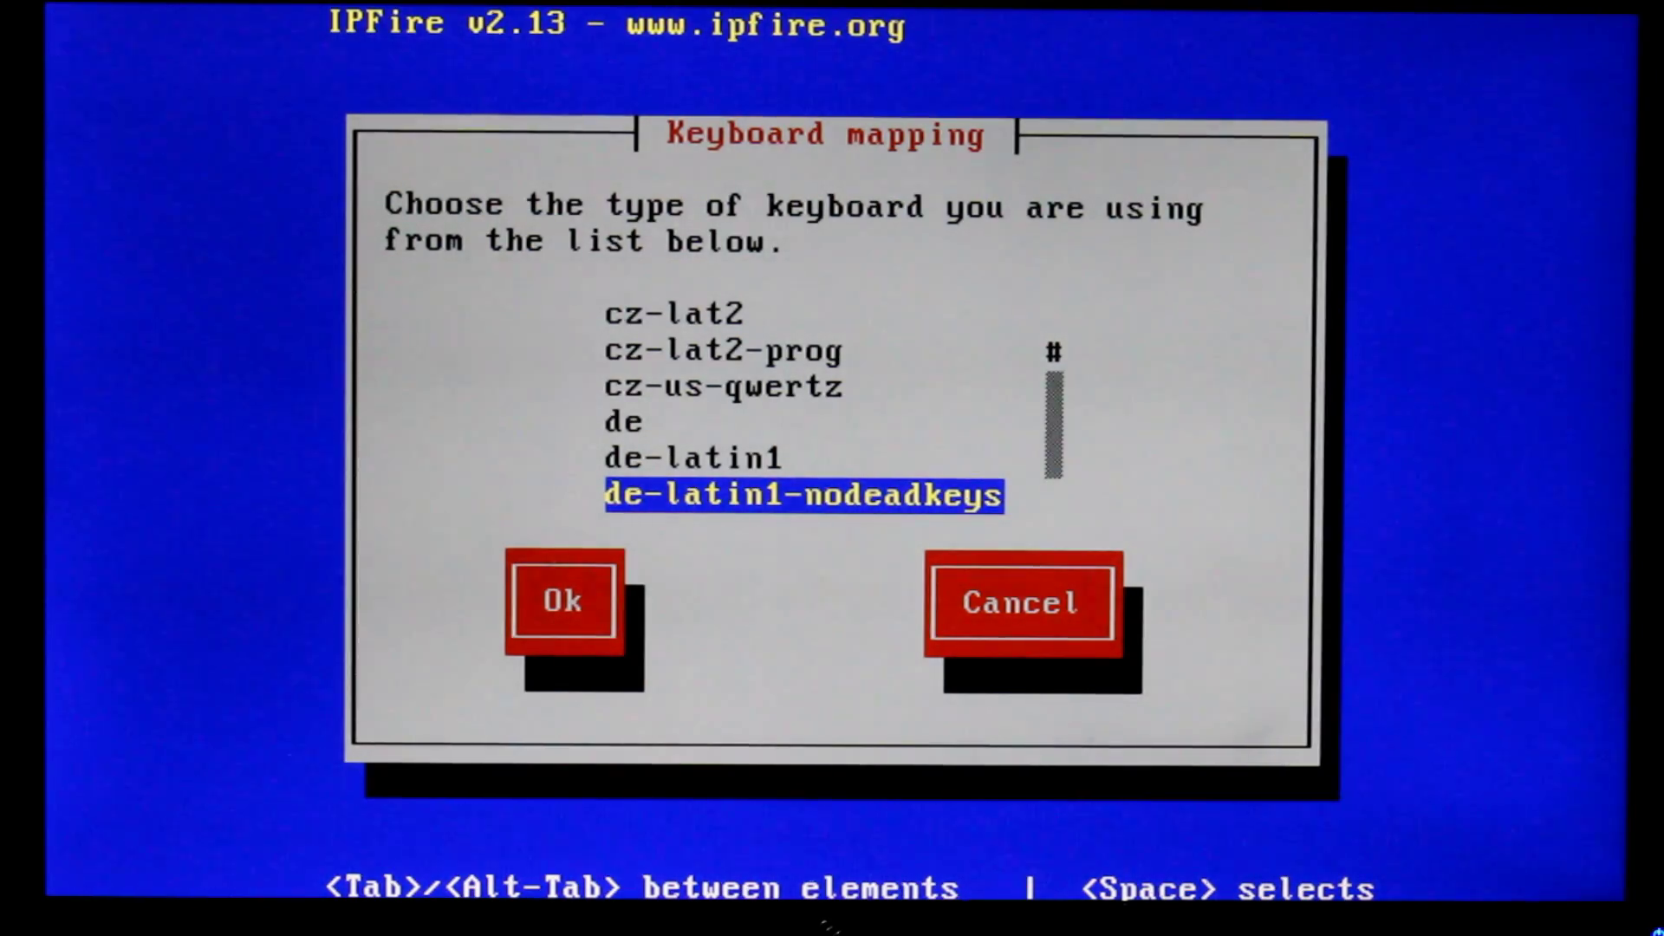
{"action": "key", "text": "Down"}
{"action": "key", "text": "Down"}
{"action": "key", "text": "Down"}
{"action": "key", "text": "Down"}
{"action": "key", "text": "Down"}
{"action": "key", "text": "Down"}
{"action": "key", "text": "Down"}
{"action": "key", "text": "Down"}
{"action": "key", "text": "Down"}
{"action": "key", "text": "Down"}
{"action": "key", "text": "Down"}
{"action": "key", "text": "Down"}
{"action": "key", "text": "Down"}
{"action": "key", "text": "Down"}
{"action": "key", "text": "Down"}
{"action": "key", "text": "Down"}
{"action": "key", "text": "Down"}
{"action": "key", "text": "Down"}
{"action": "key", "text": "Down"}
{"action": "key", "text": "Down"}
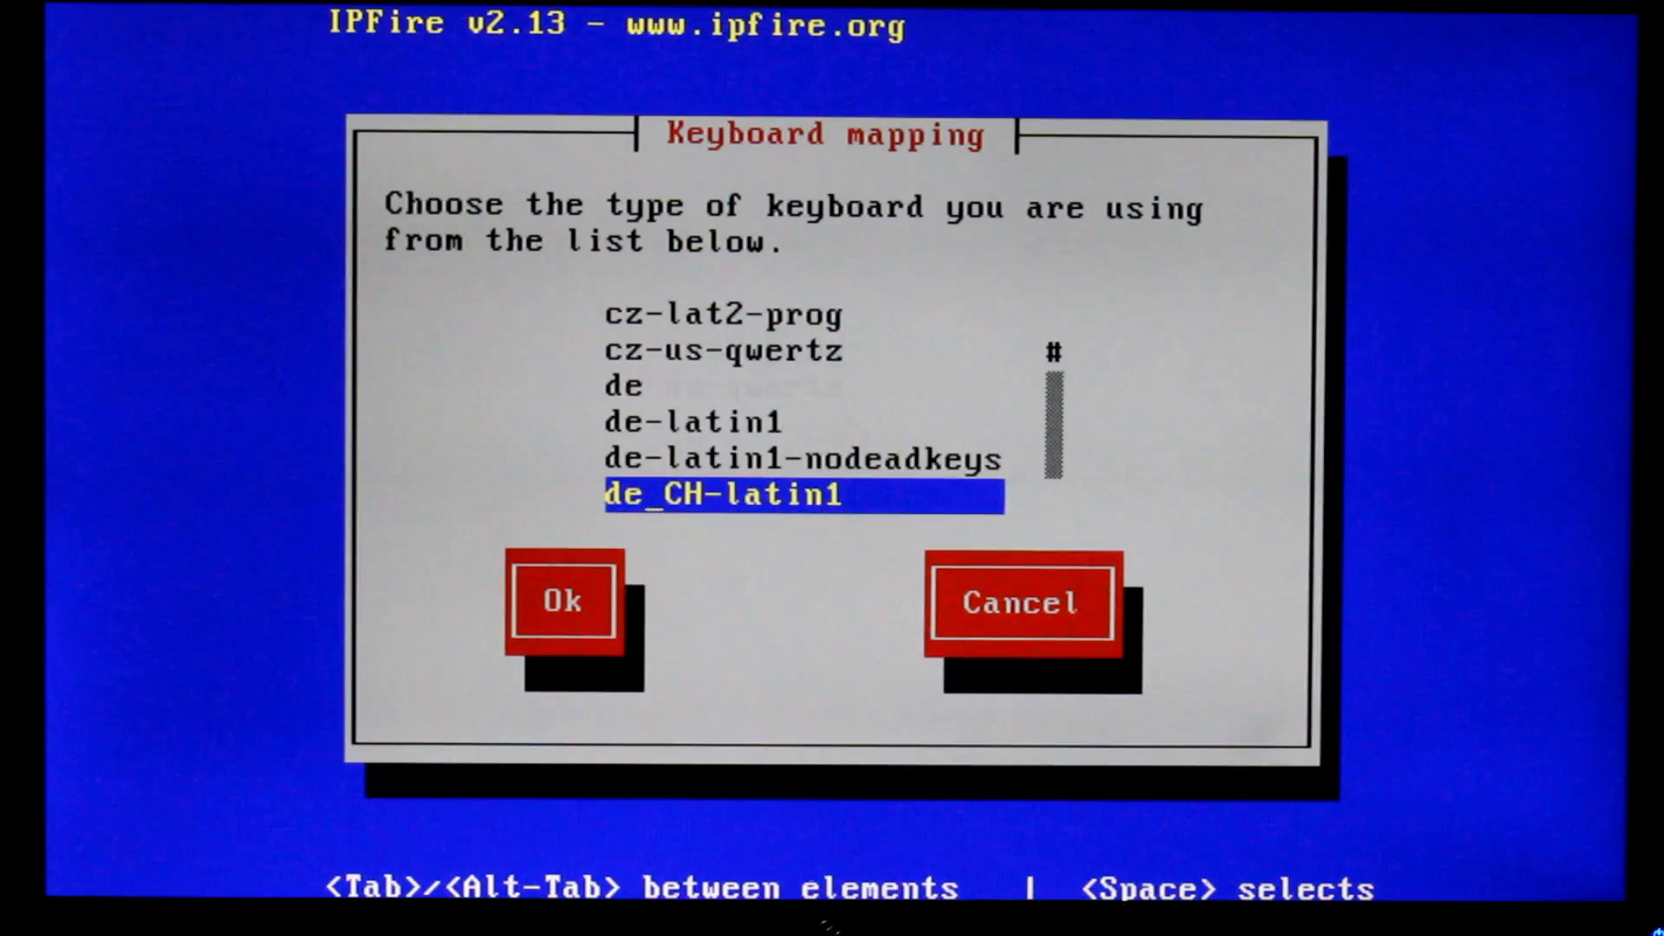
{"action": "key", "text": "Down"}
{"action": "key", "text": "Down"}
{"action": "key", "text": "Down"}
{"action": "key", "text": "Down"}
{"action": "key", "text": "Down"}
{"action": "key", "text": "Down"}
{"action": "key", "text": "Down"}
{"action": "key", "text": "Down"}
{"action": "key", "text": "Down"}
{"action": "key", "text": "Down"}
{"action": "key", "text": "Down"}
{"action": "key", "text": "Down"}
{"action": "key", "text": "Down"}
{"action": "key", "text": "Down"}
{"action": "key", "text": "Down"}
{"action": "key", "text": "Down"}
{"action": "key", "text": "Down"}
{"action": "key", "text": "Down"}
{"action": "key", "text": "Down"}
{"action": "key", "text": "Down"}
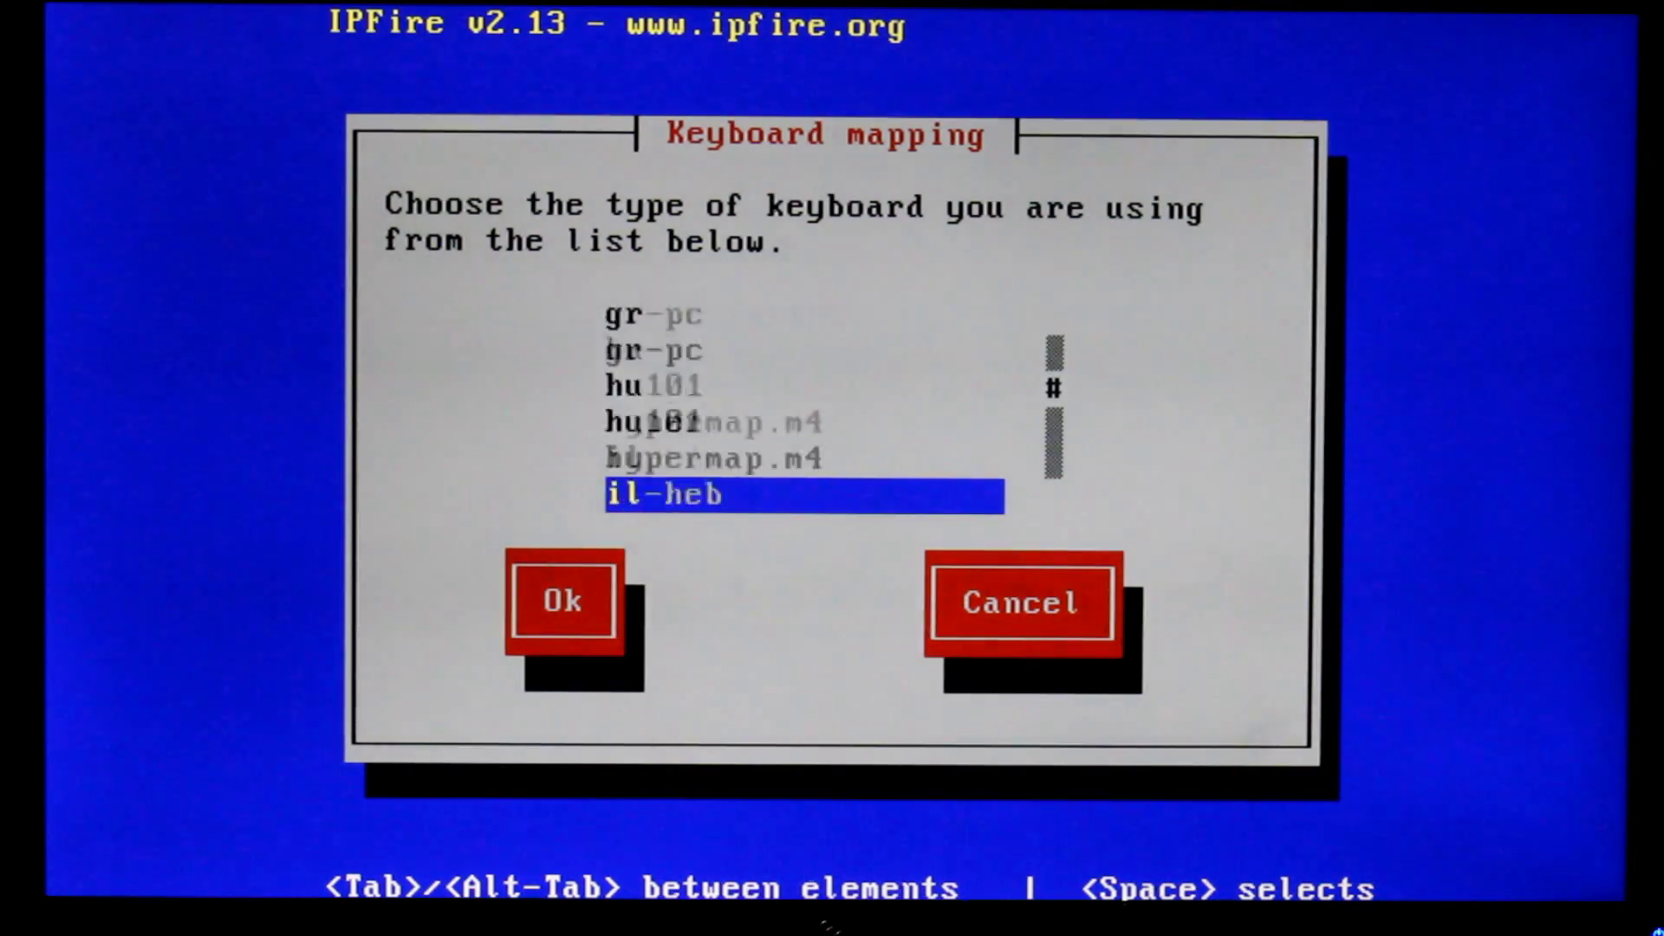
{"action": "key", "text": "Down"}
{"action": "key", "text": "Down"}
{"action": "key", "text": "Down"}
{"action": "key", "text": "Down"}
{"action": "key", "text": "Down"}
{"action": "key", "text": "Down"}
{"action": "key", "text": "Down"}
{"action": "key", "text": "Down"}
{"action": "key", "text": "Down"}
{"action": "key", "text": "Down"}
{"action": "key", "text": "Down"}
{"action": "key", "text": "Down"}
{"action": "key", "text": "Down"}
{"action": "key", "text": "Down"}
{"action": "key", "text": "Down"}
{"action": "key", "text": "Down"}
{"action": "key", "text": "Down"}
{"action": "key", "text": "Down"}
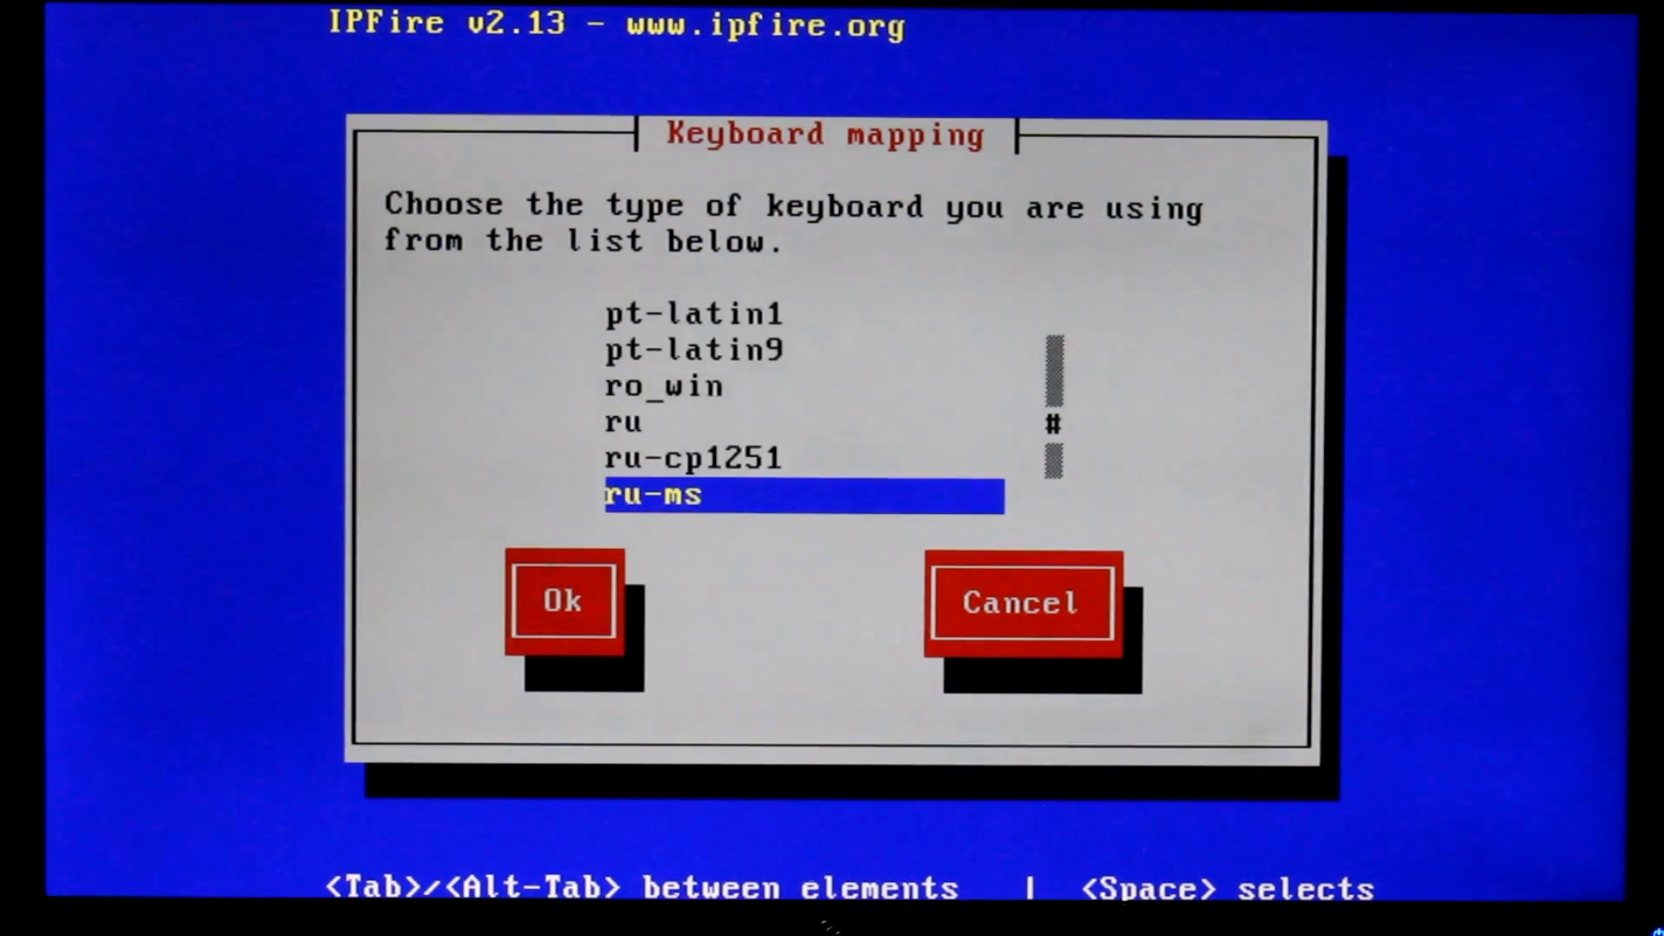
{"action": "key", "text": "Down"}
{"action": "key", "text": "Down"}
{"action": "key", "text": "Down"}
{"action": "key", "text": "Down"}
{"action": "key", "text": "Down"}
{"action": "key", "text": "Down"}
{"action": "key", "text": "Down"}
{"action": "key", "text": "Down"}
{"action": "key", "text": "Down"}
{"action": "key", "text": "Down"}
{"action": "key", "text": "Down"}
{"action": "key", "text": "Down"}
{"action": "key", "text": "Down"}
{"action": "key", "text": "Down"}
{"action": "key", "text": "Down"}
{"action": "key", "text": "Down"}
{"action": "key", "text": "Down"}
{"action": "key", "text": "Down"}
{"action": "key", "text": "Down"}
{"action": "key", "text": "Down"}
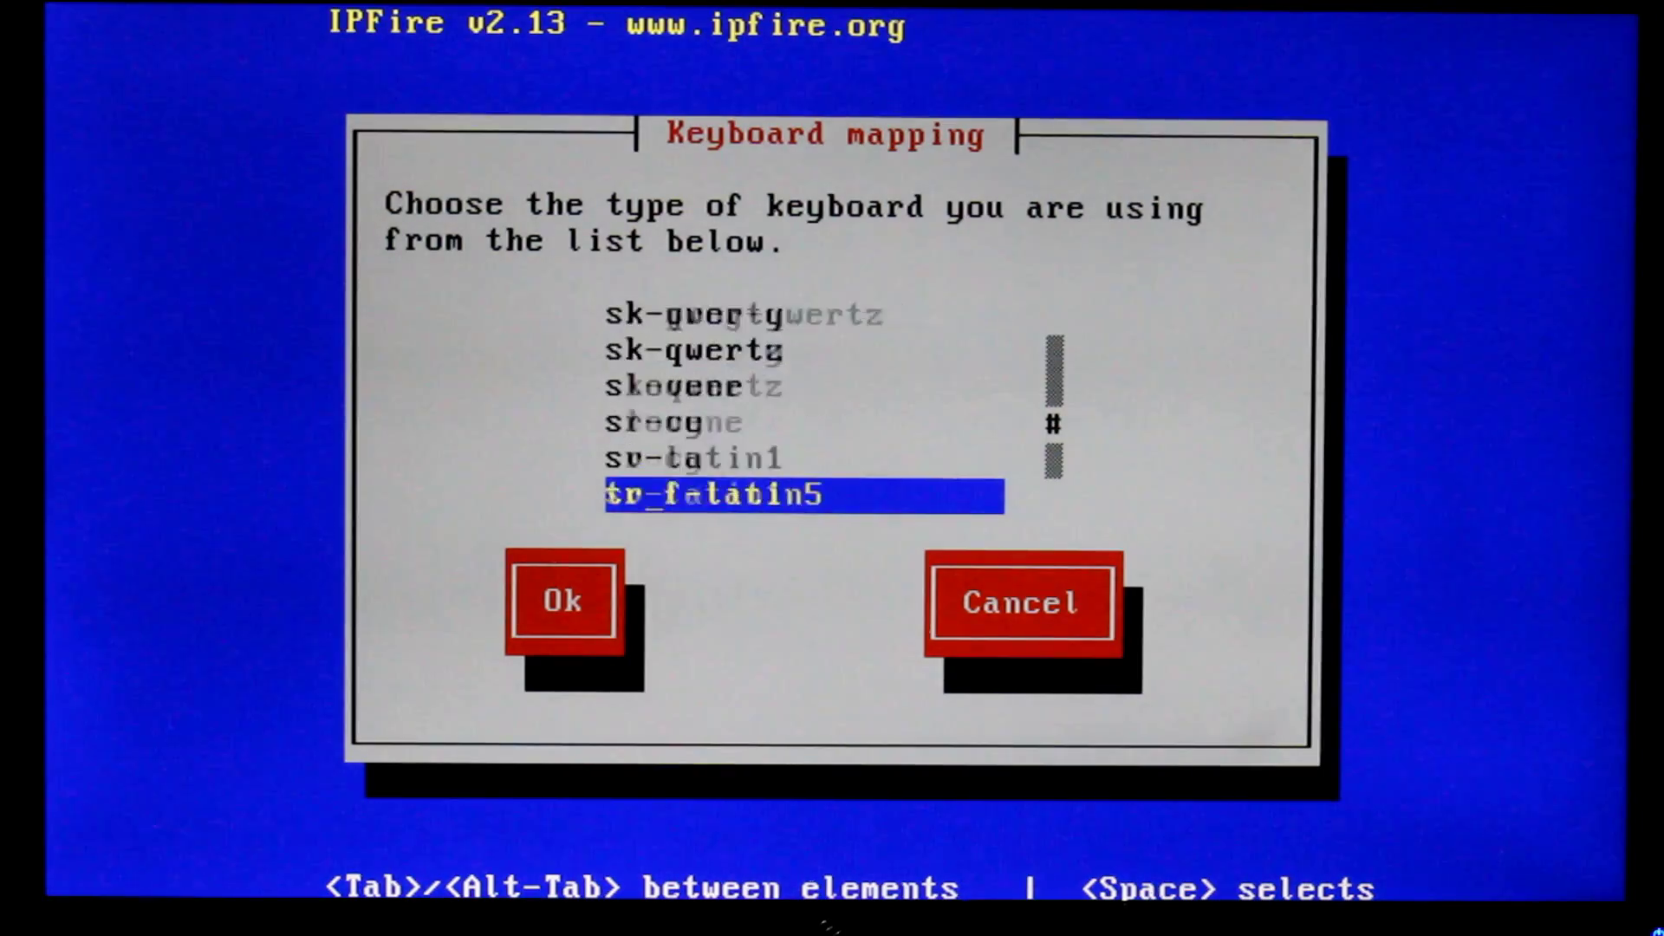
{"action": "key", "text": "Up"}
{"action": "key", "text": "Up"}
{"action": "key", "text": "Up"}
{"action": "key", "text": "Up"}
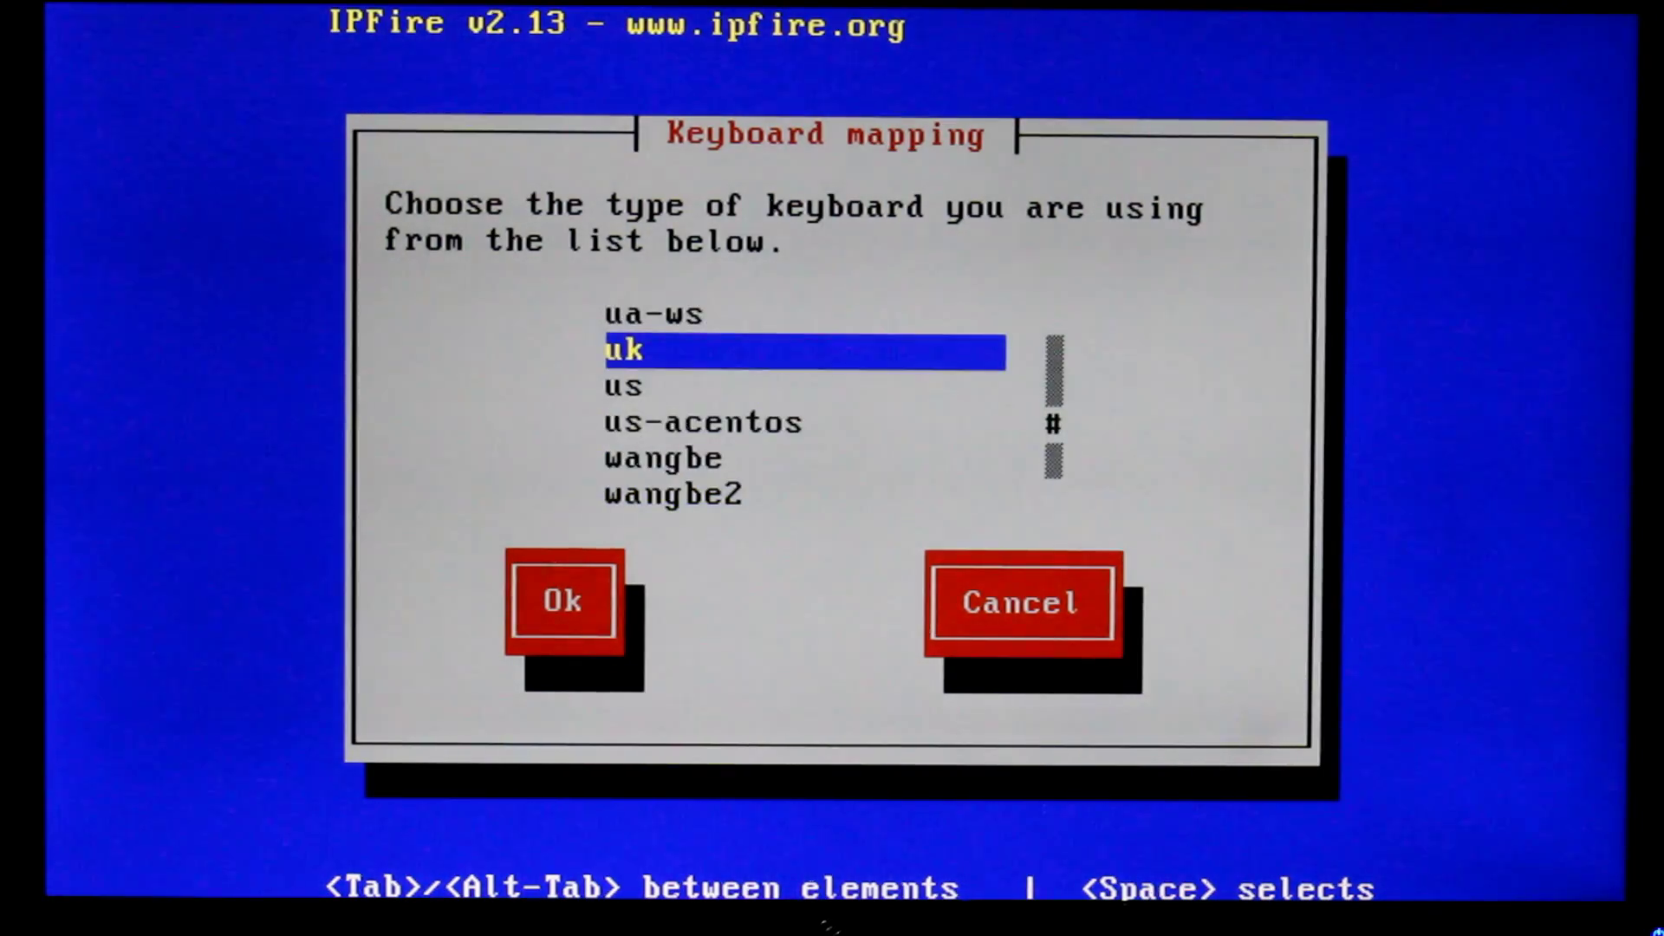
{"action": "key", "text": "Return"}
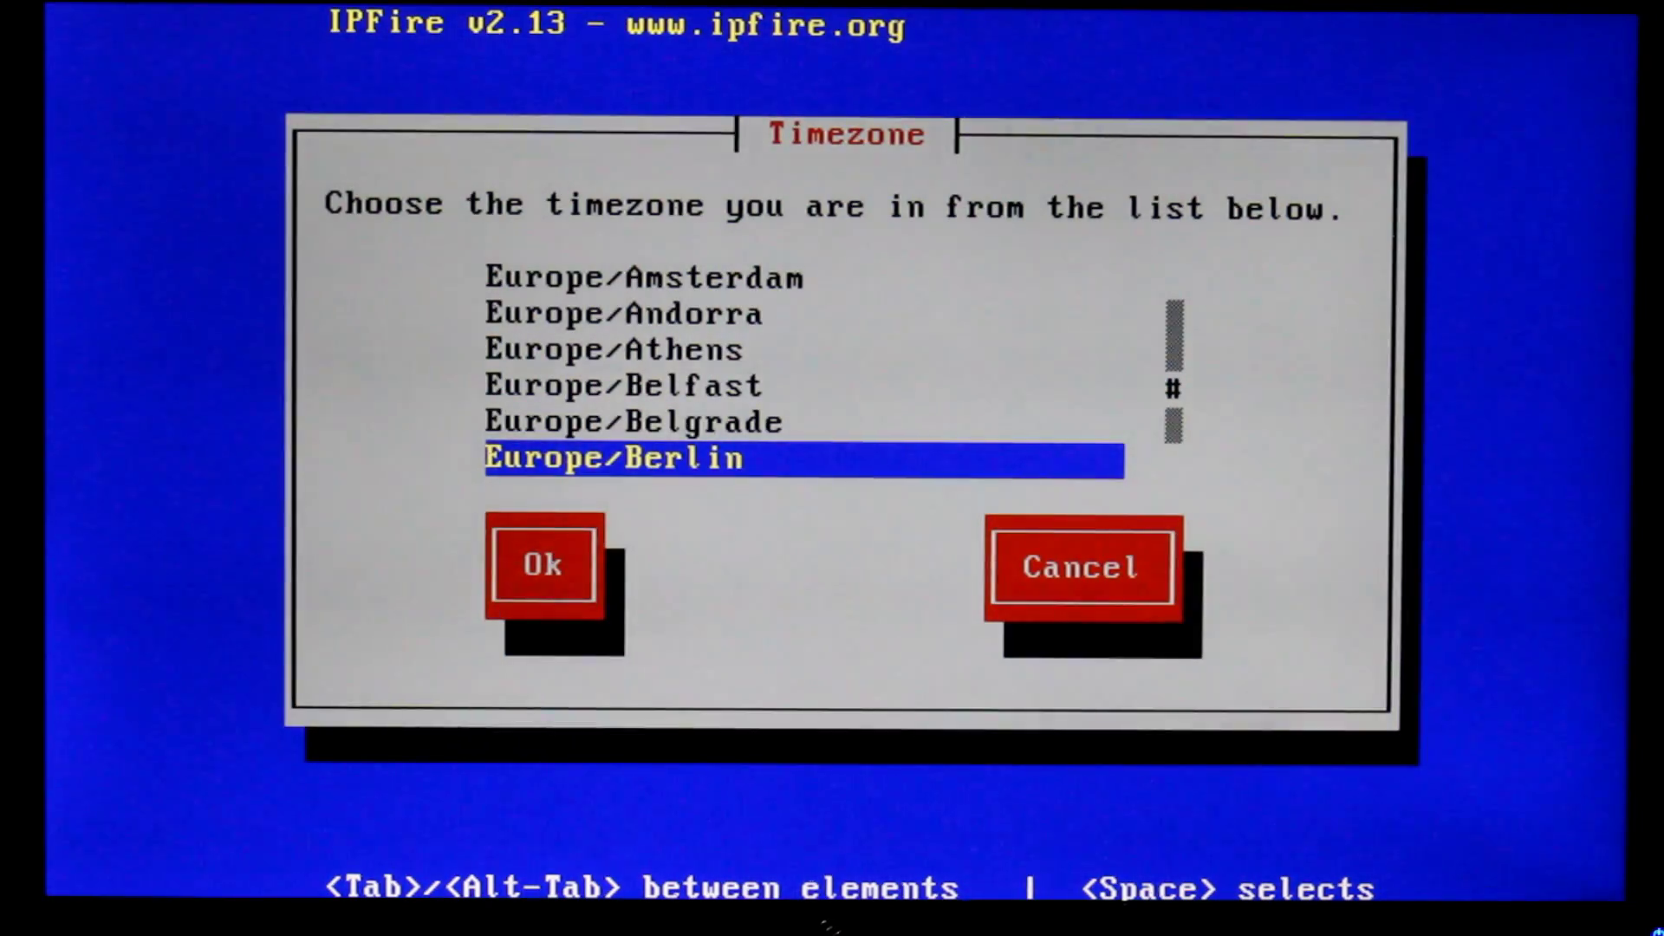
Set the timezone to Europe/London
{"action": "key", "text": "Up"}
{"action": "key", "text": "Up"}
{"action": "key", "text": "Up"}
{"action": "key", "text": "Up"}
{"action": "key", "text": "Up"}
{"action": "key", "text": "Down"}
{"action": "key", "text": "Down"}
{"action": "key", "text": "Down"}
{"action": "key", "text": "Down"}
{"action": "key", "text": "Down"}
{"action": "key", "text": "Down"}
{"action": "key", "text": "Down"}
{"action": "key", "text": "Down"}
{"action": "key", "text": "Down"}
{"action": "key", "text": "Down"}
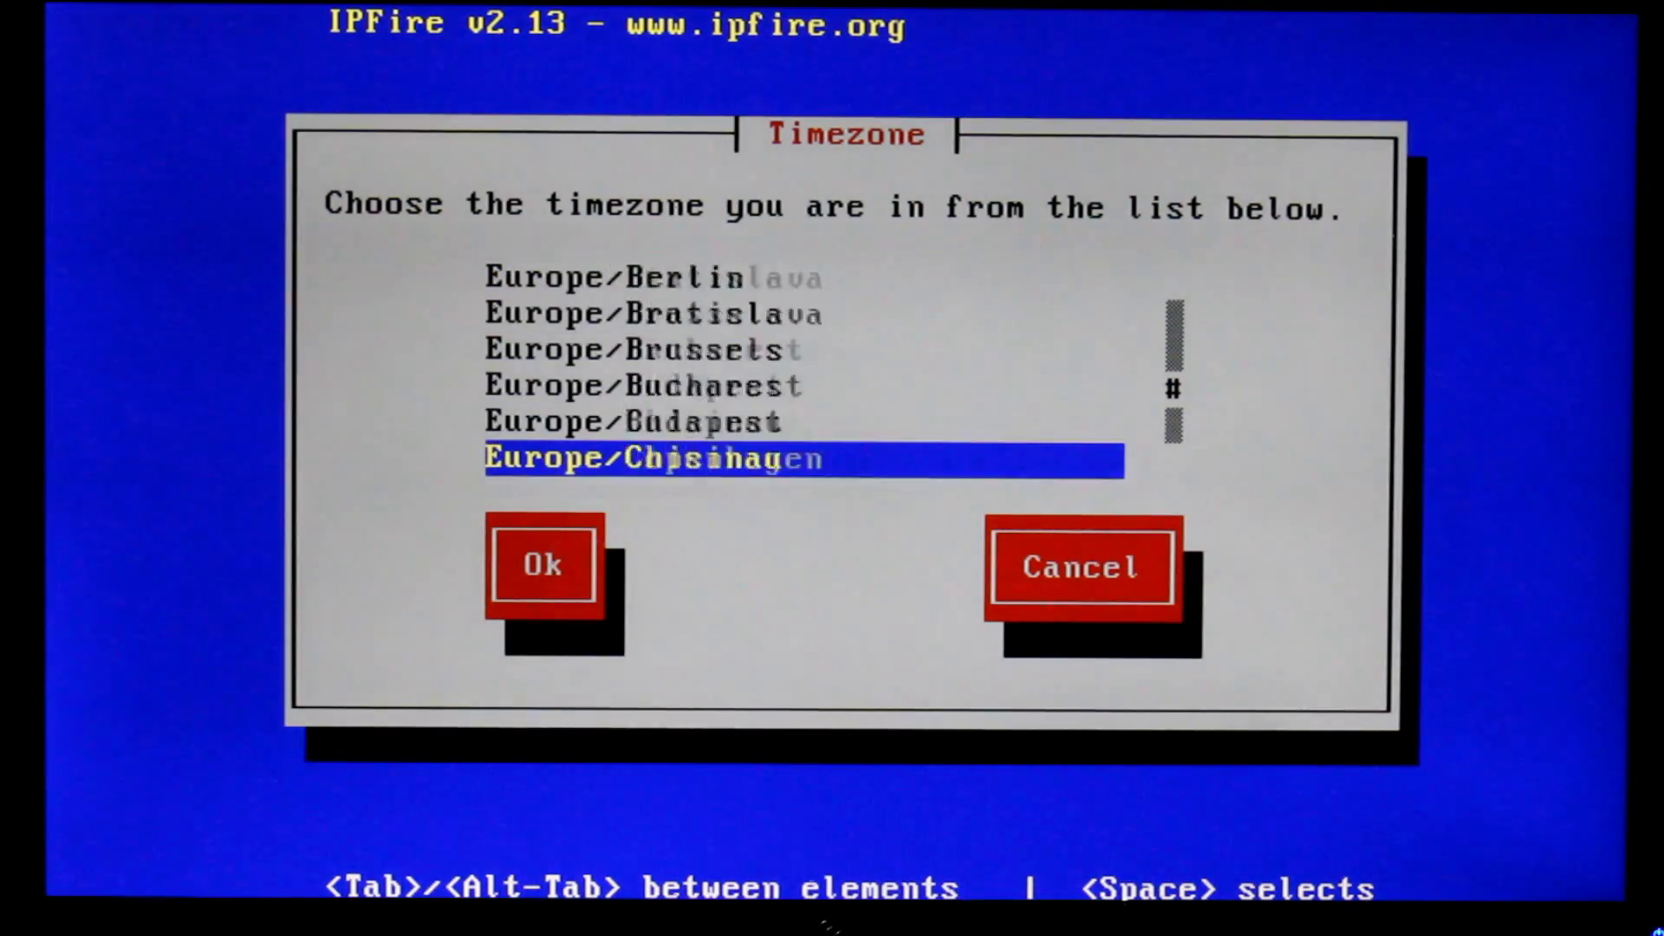
{"action": "key", "text": "Down"}
{"action": "key", "text": "Down"}
{"action": "key", "text": "Down"}
{"action": "key", "text": "Down"}
{"action": "key", "text": "Down"}
{"action": "key", "text": "Down"}
{"action": "key", "text": "Down"}
{"action": "key", "text": "Down"}
{"action": "key", "text": "Down"}
{"action": "key", "text": "Down"}
{"action": "key", "text": "Down"}
{"action": "key", "text": "Down"}
{"action": "key", "text": "Down"}
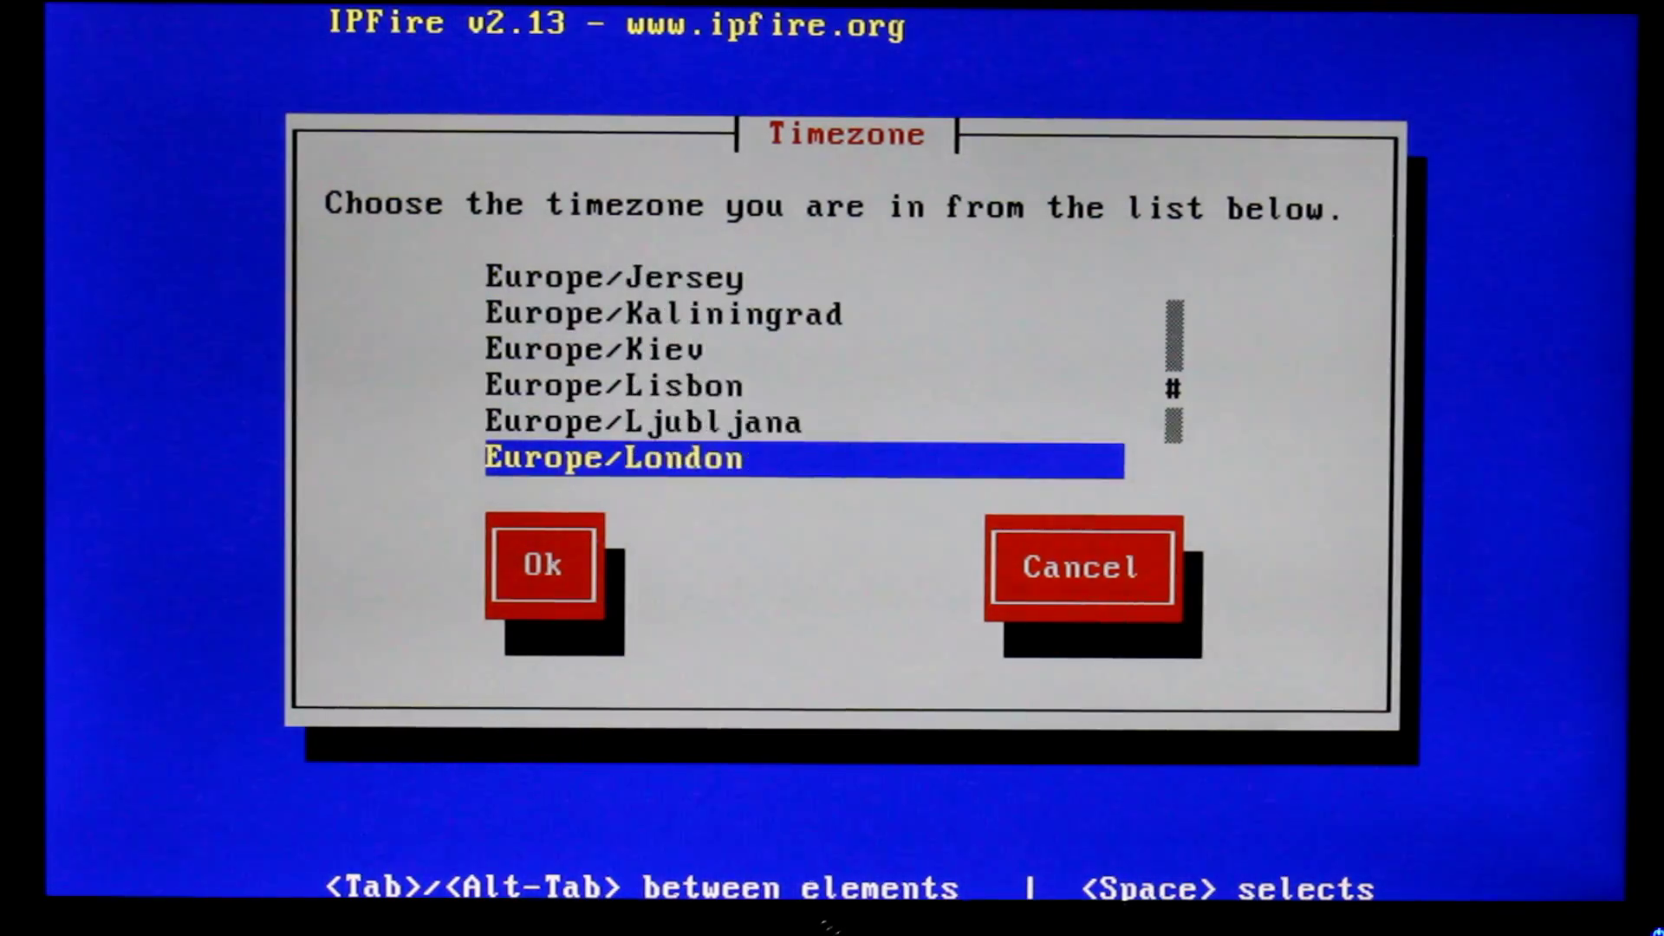
{"action": "key", "text": "Up"}
{"action": "key", "text": "Up"}
{"action": "key", "text": "Down"}
{"action": "key", "text": "Down"}
{"action": "key", "text": "Return"}
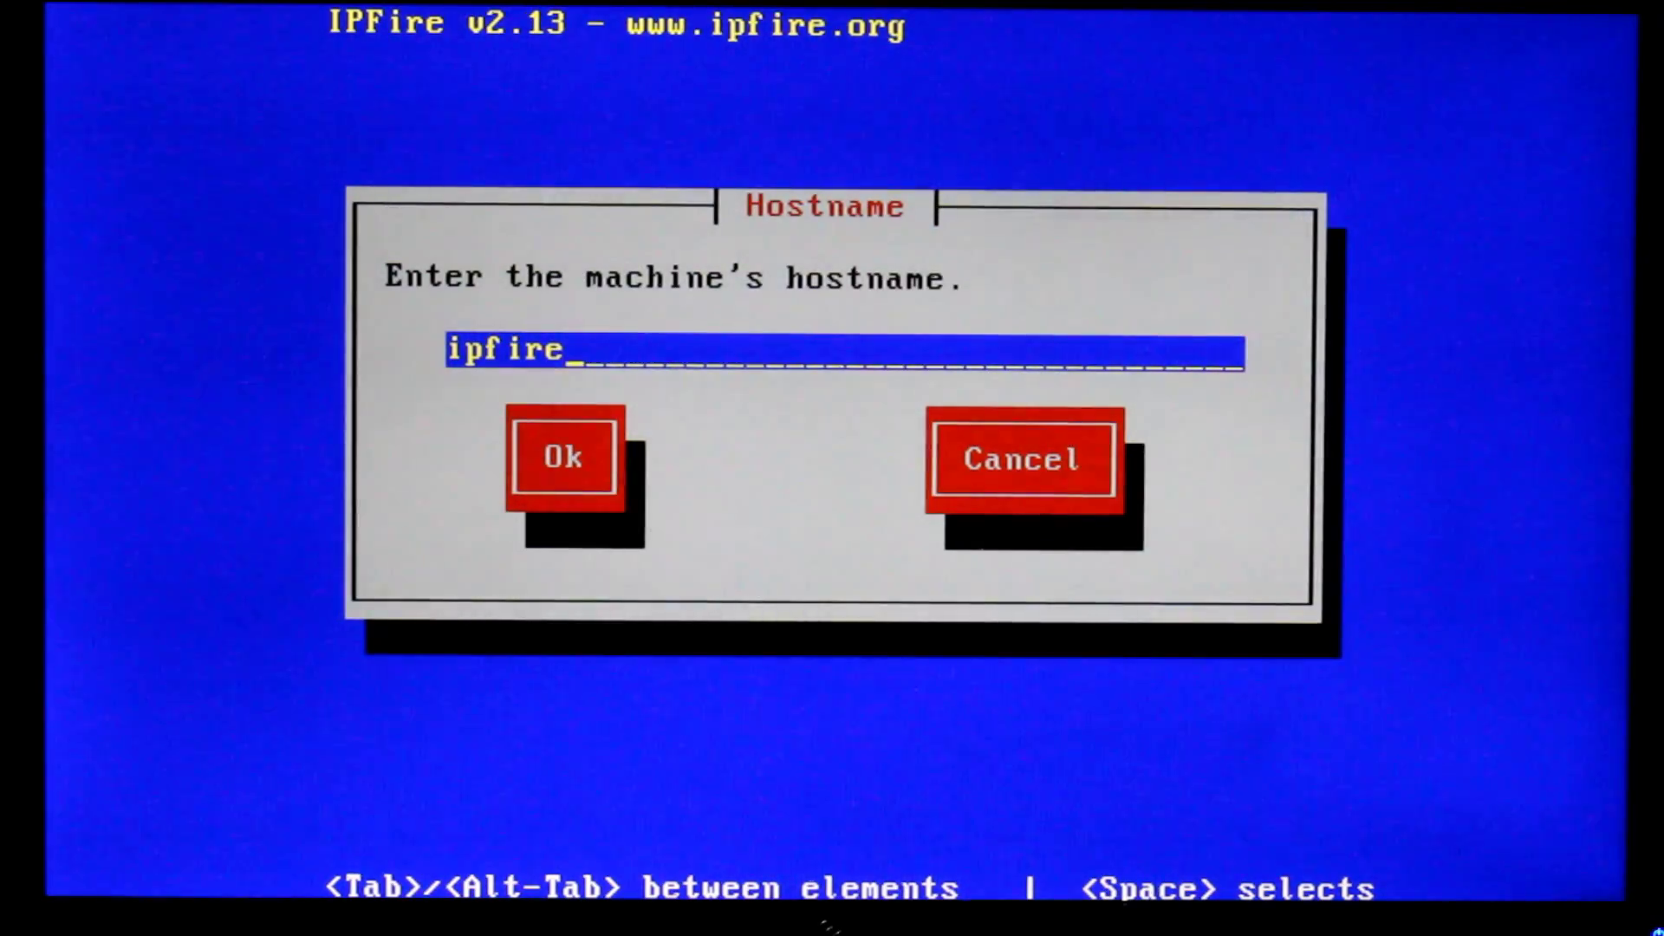
Keep the default hostname ipfire and domain name localdomain
{"action": "key", "text": "Tab"}
{"action": "key", "text": "Return"}
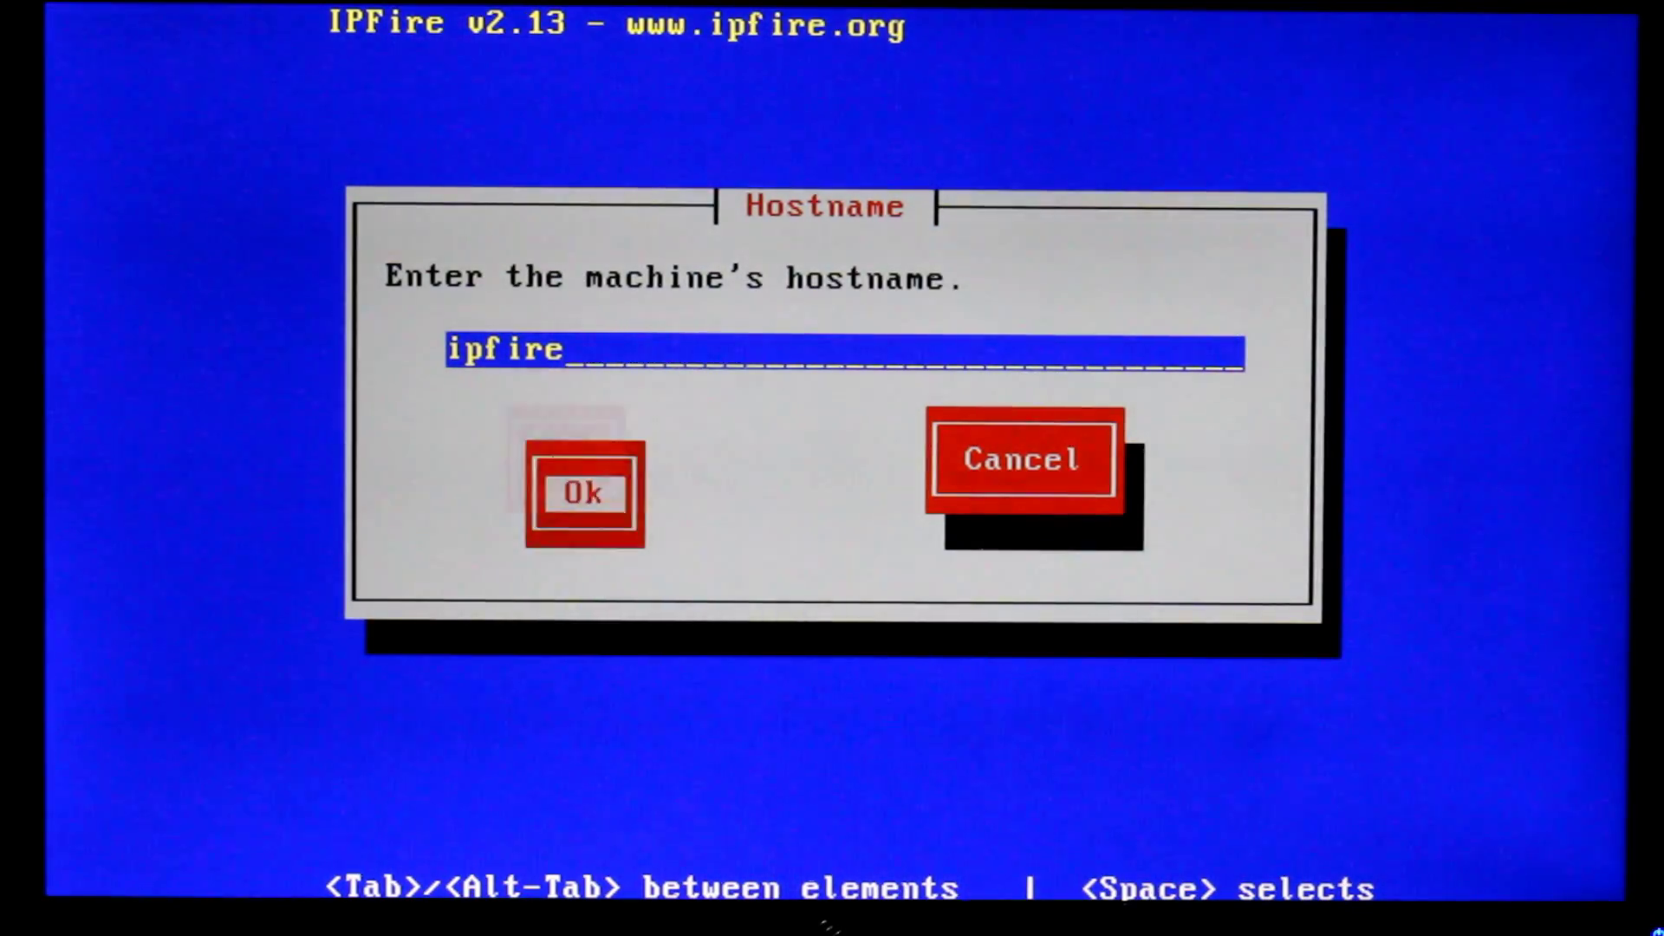
{"action": "key", "text": "Tab"}
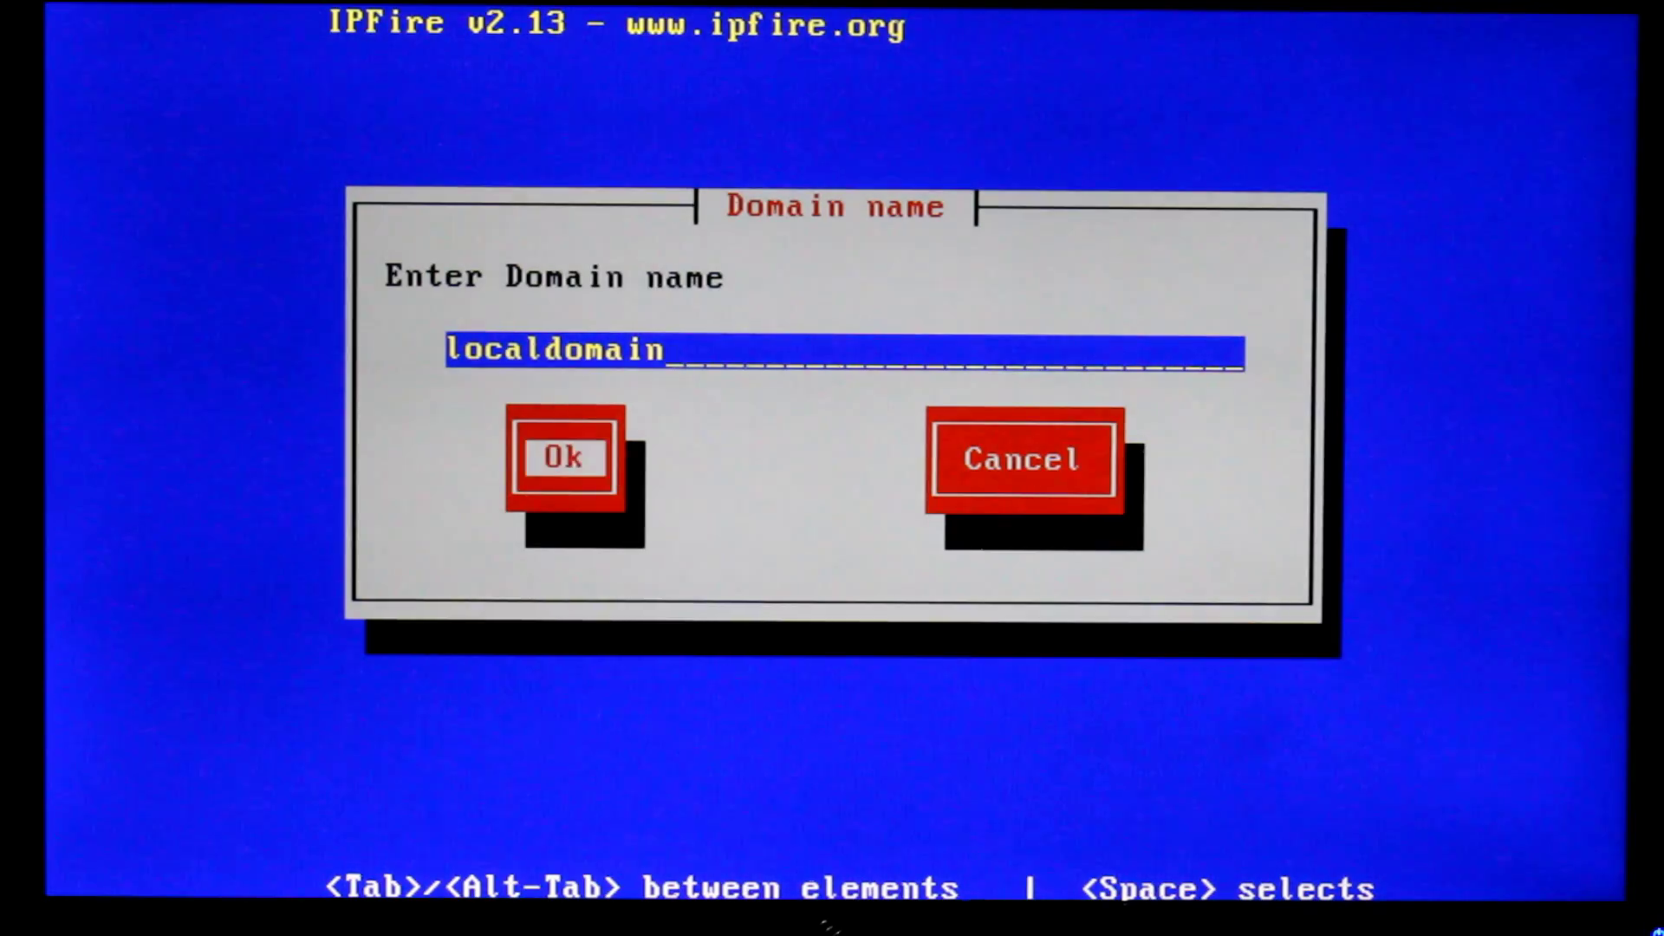
{"action": "key", "text": "Return"}
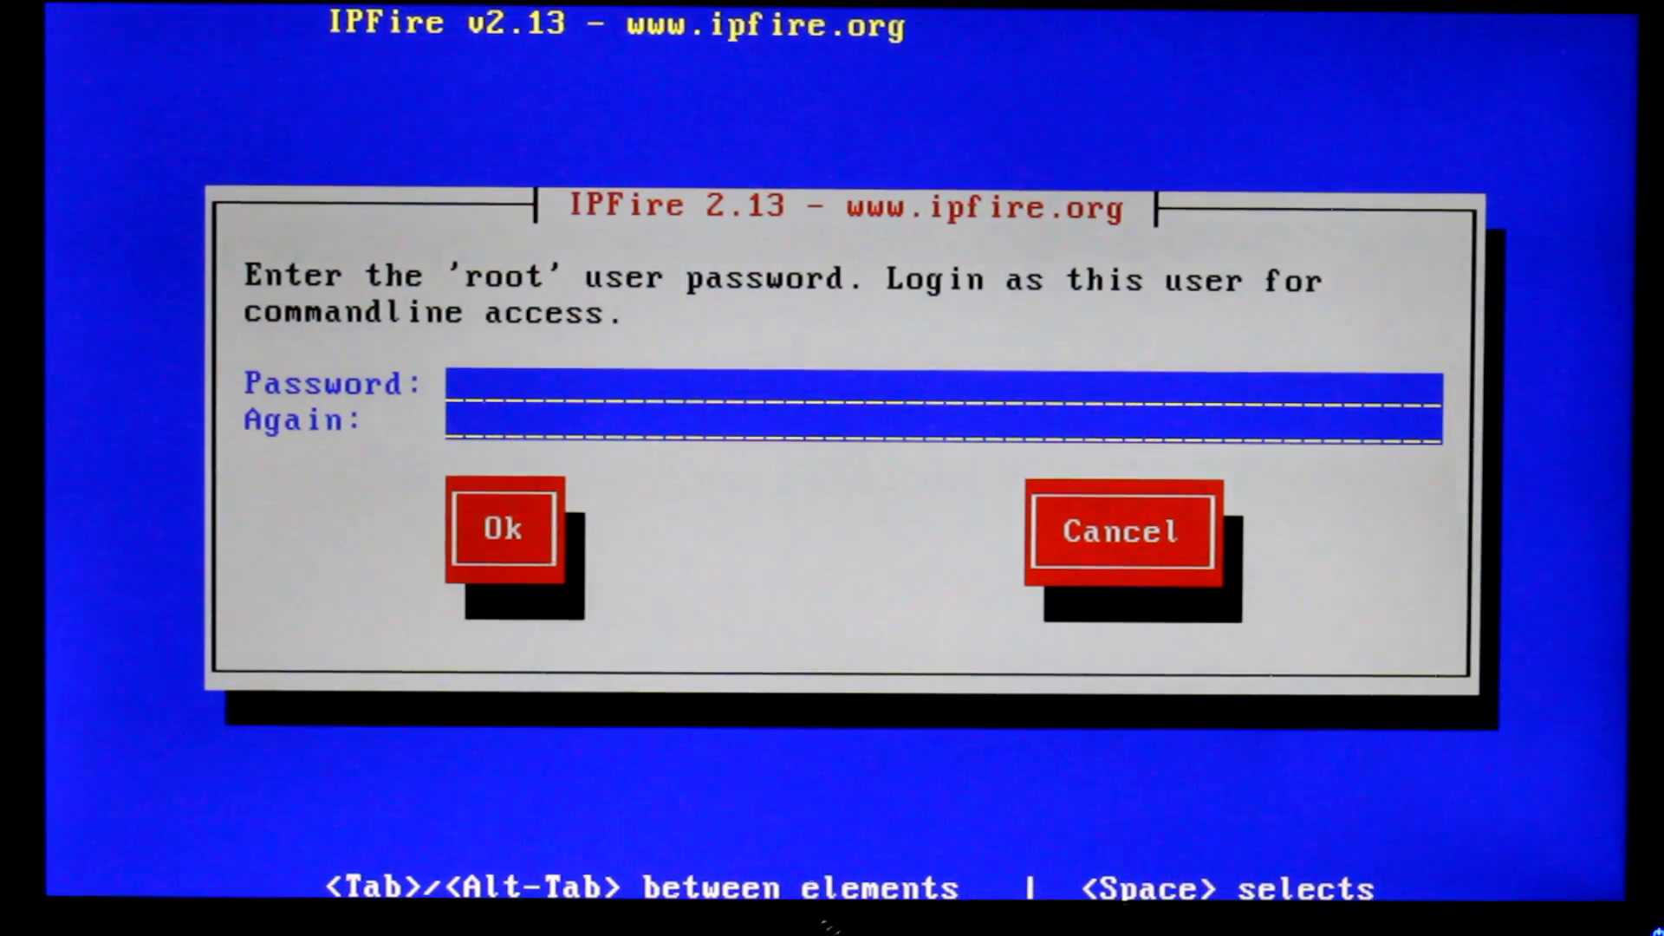
Set the root and admin passwords
{"action": "key", "text": "Tab"}
{"action": "key", "text": "Return"}
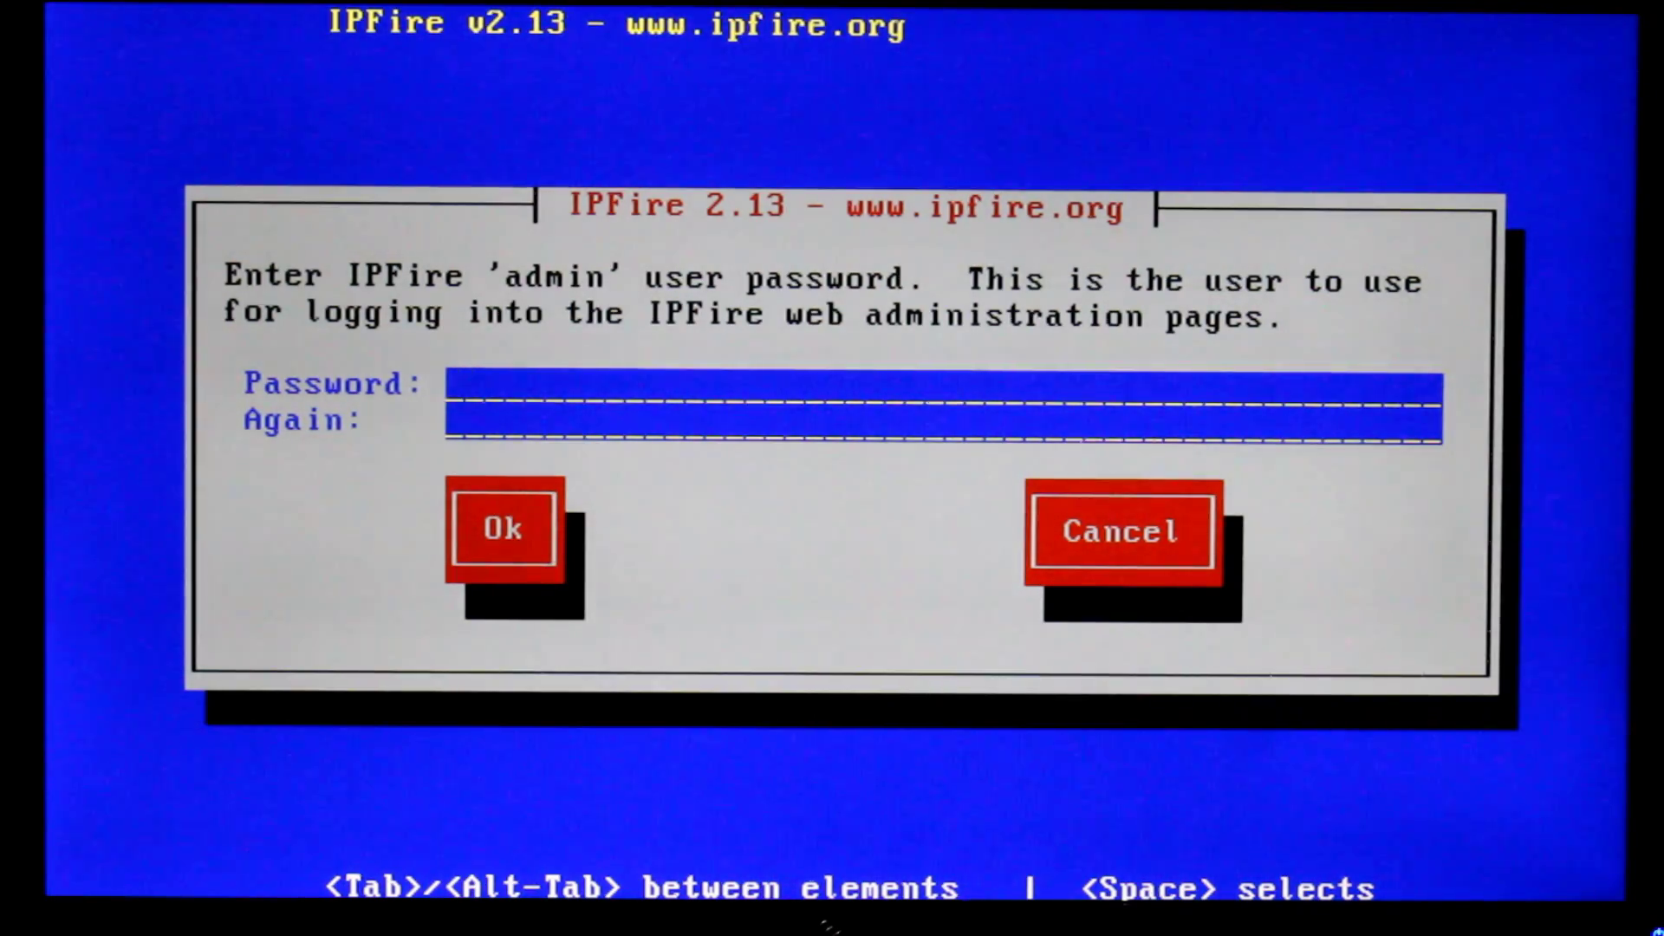
{"action": "key", "text": "Tab"}
{"action": "key", "text": "Tab"}
{"action": "key", "text": "Return"}
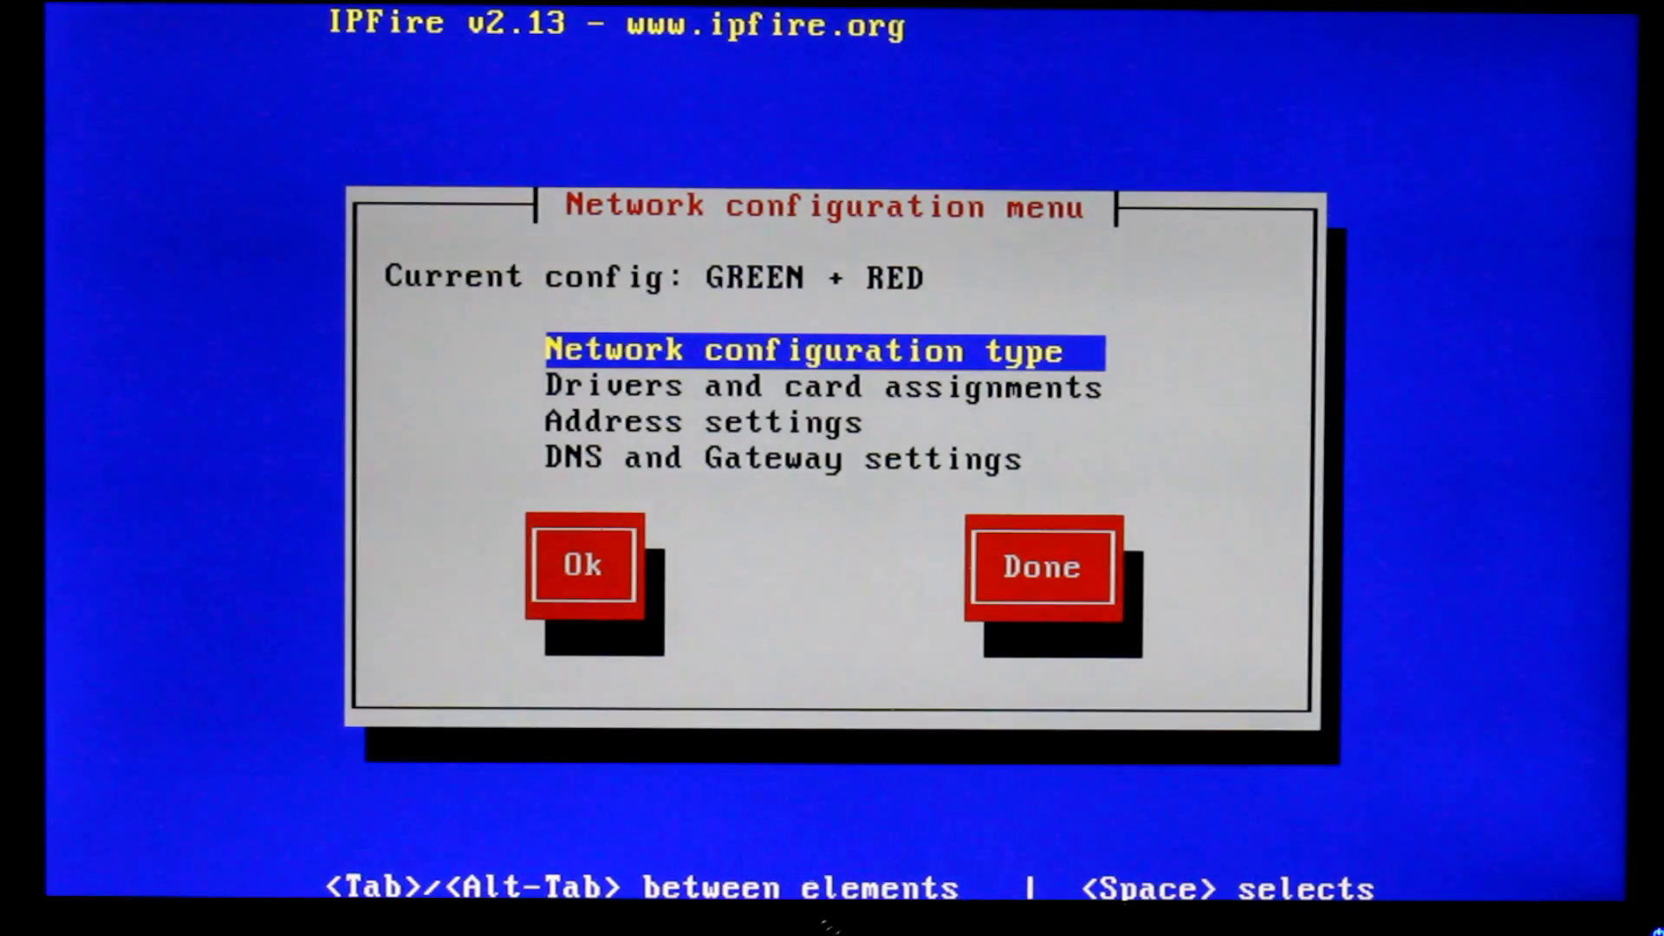
Confirm GREEN + RED as the network configuration type
{"action": "key", "text": "Return"}
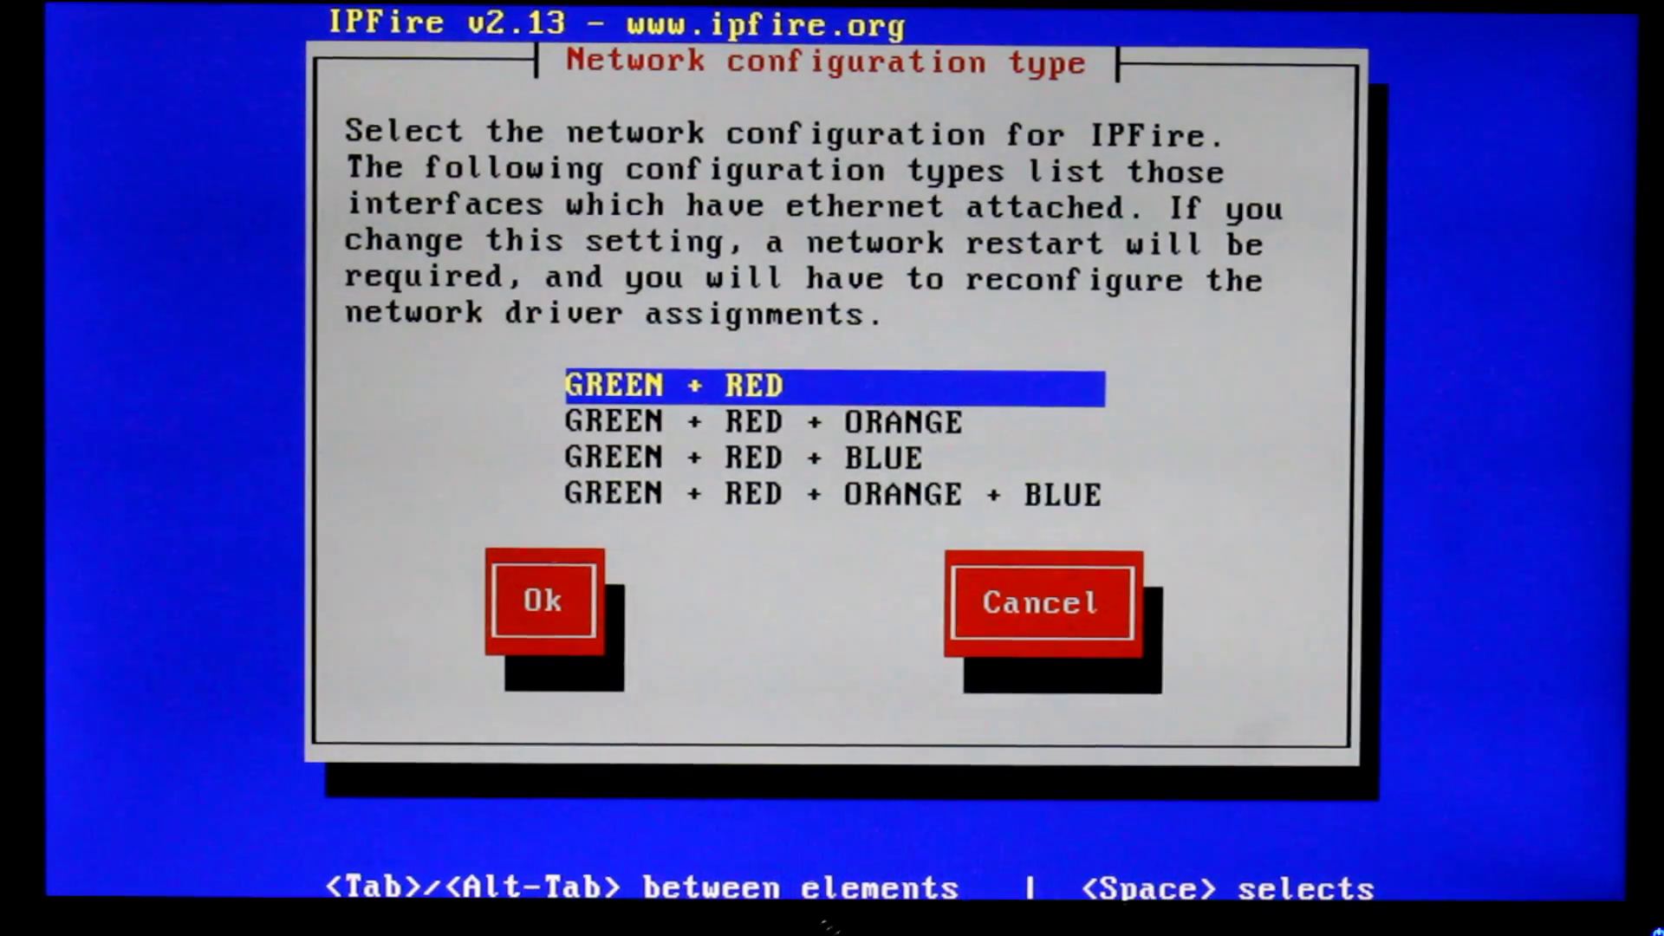
{"action": "key", "text": "Return"}
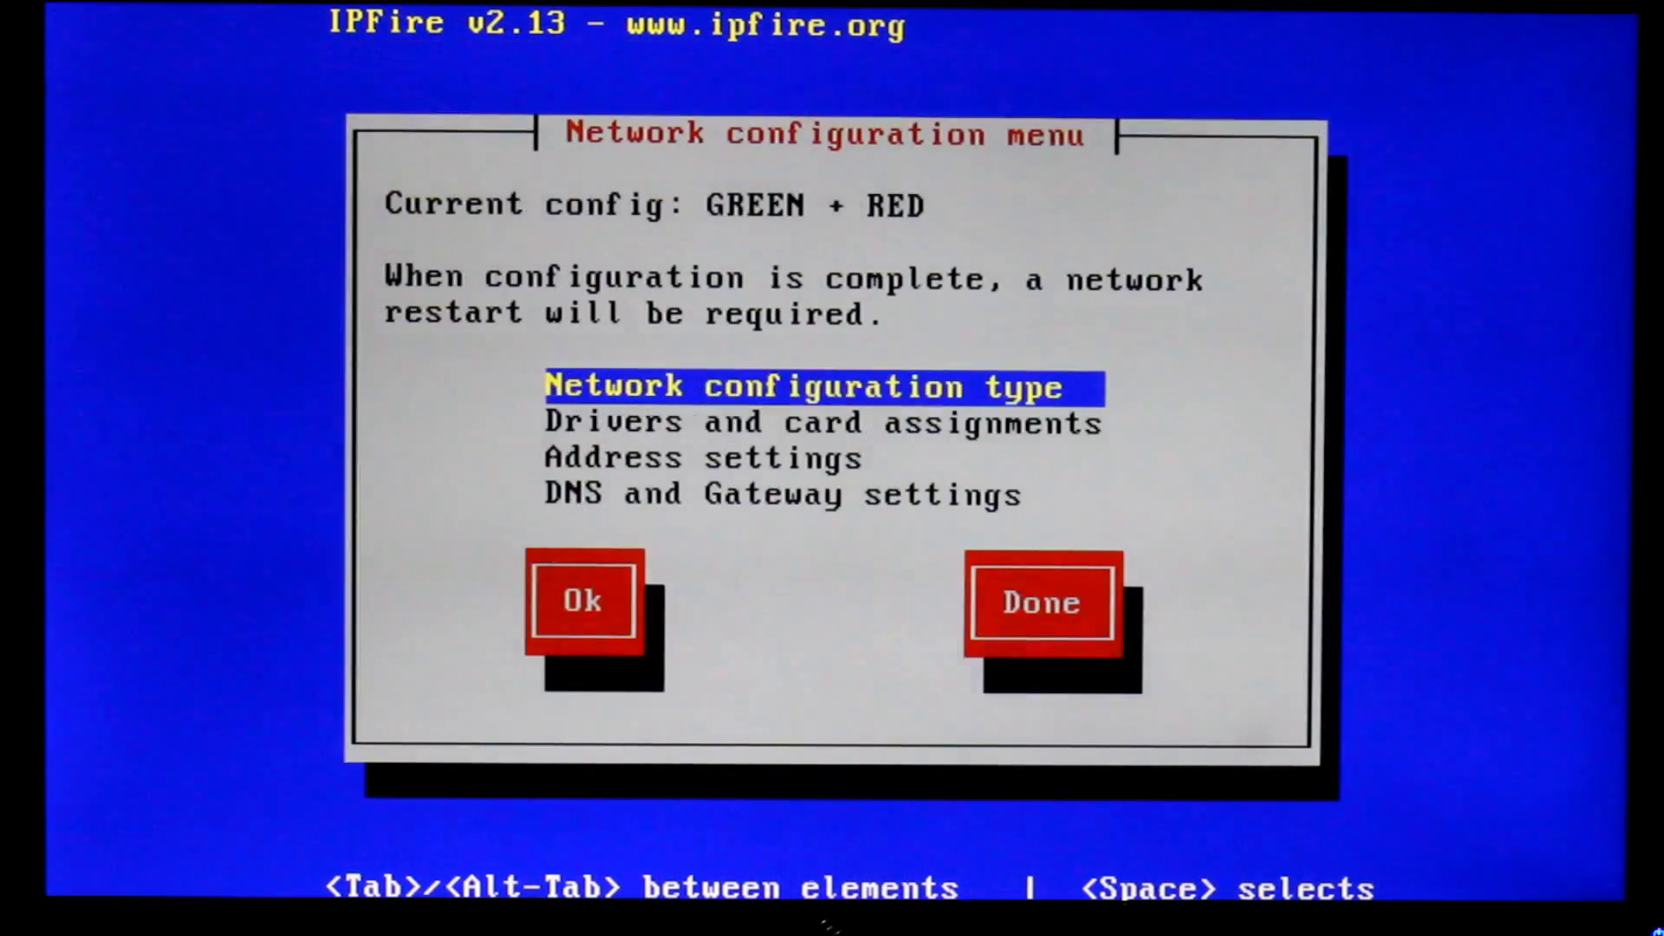
{"action": "key", "text": "Down"}
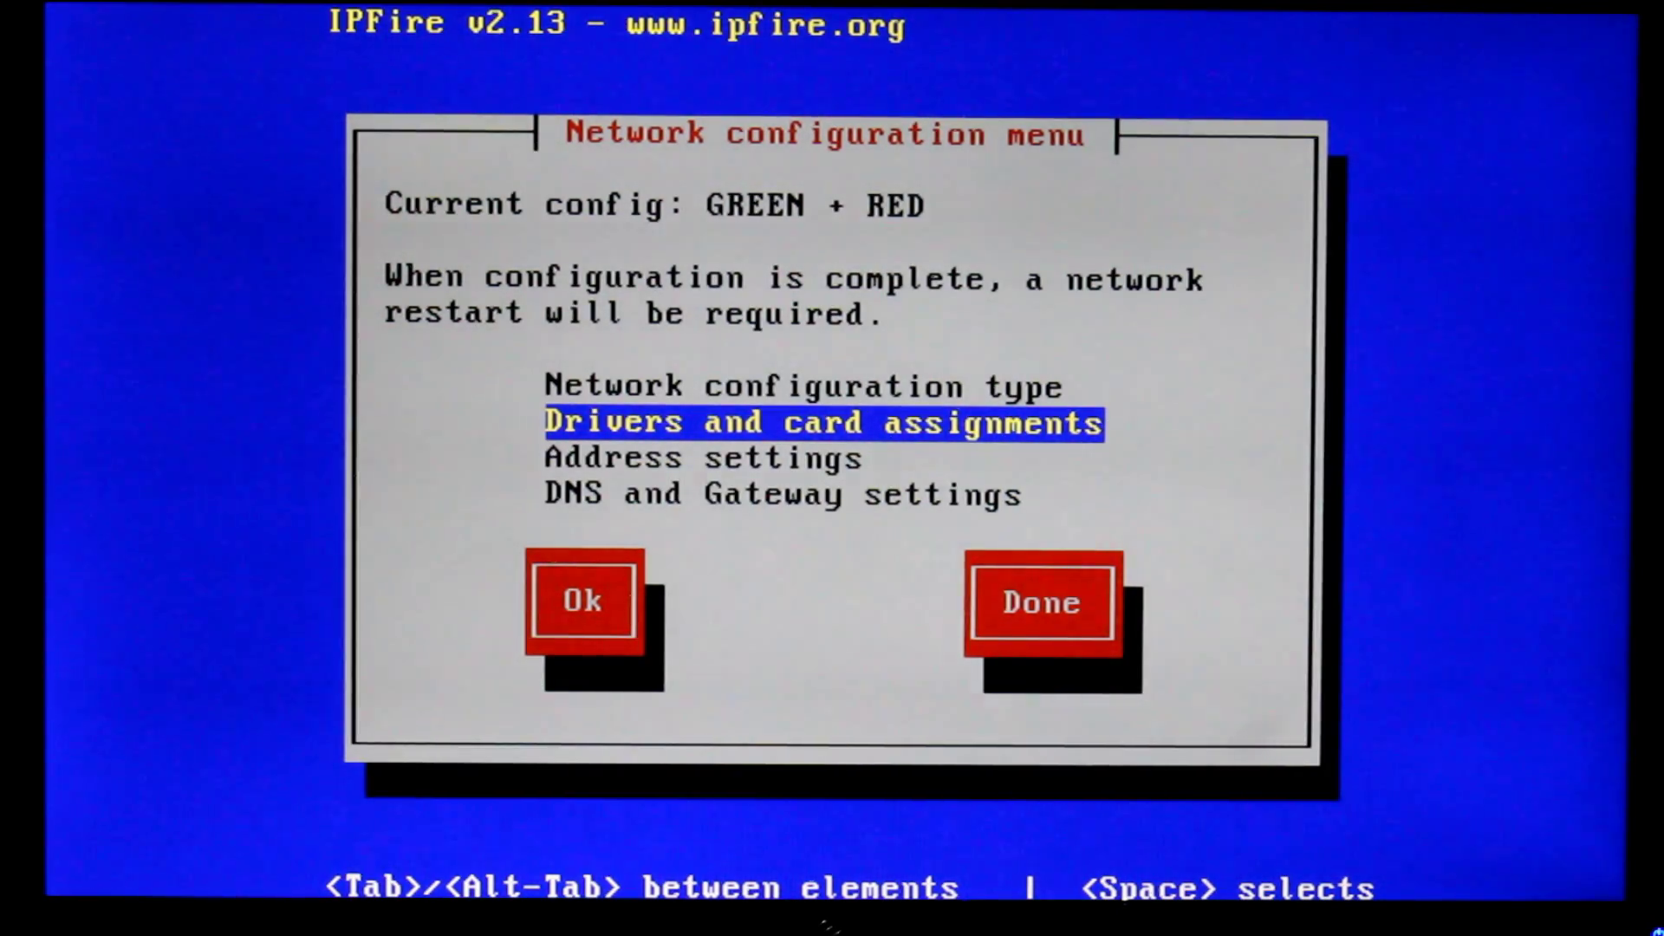
Assign the Broadcom BCM5751 card to the RED interface as red0
{"action": "key", "text": "Return"}
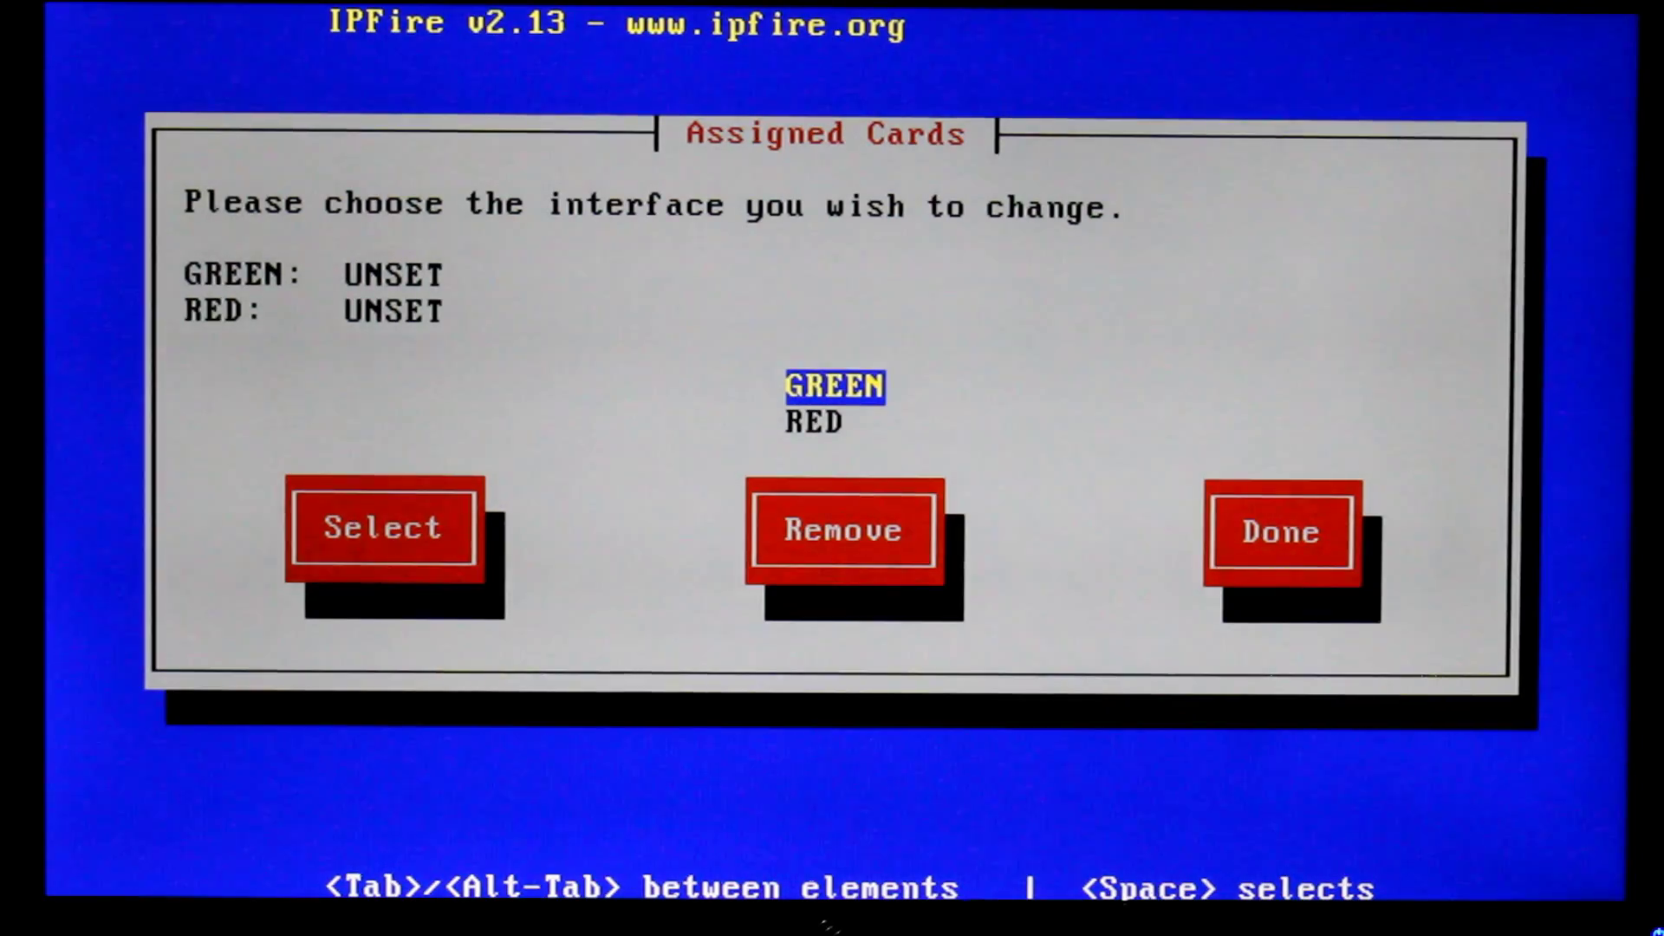
{"action": "key", "text": "Down"}
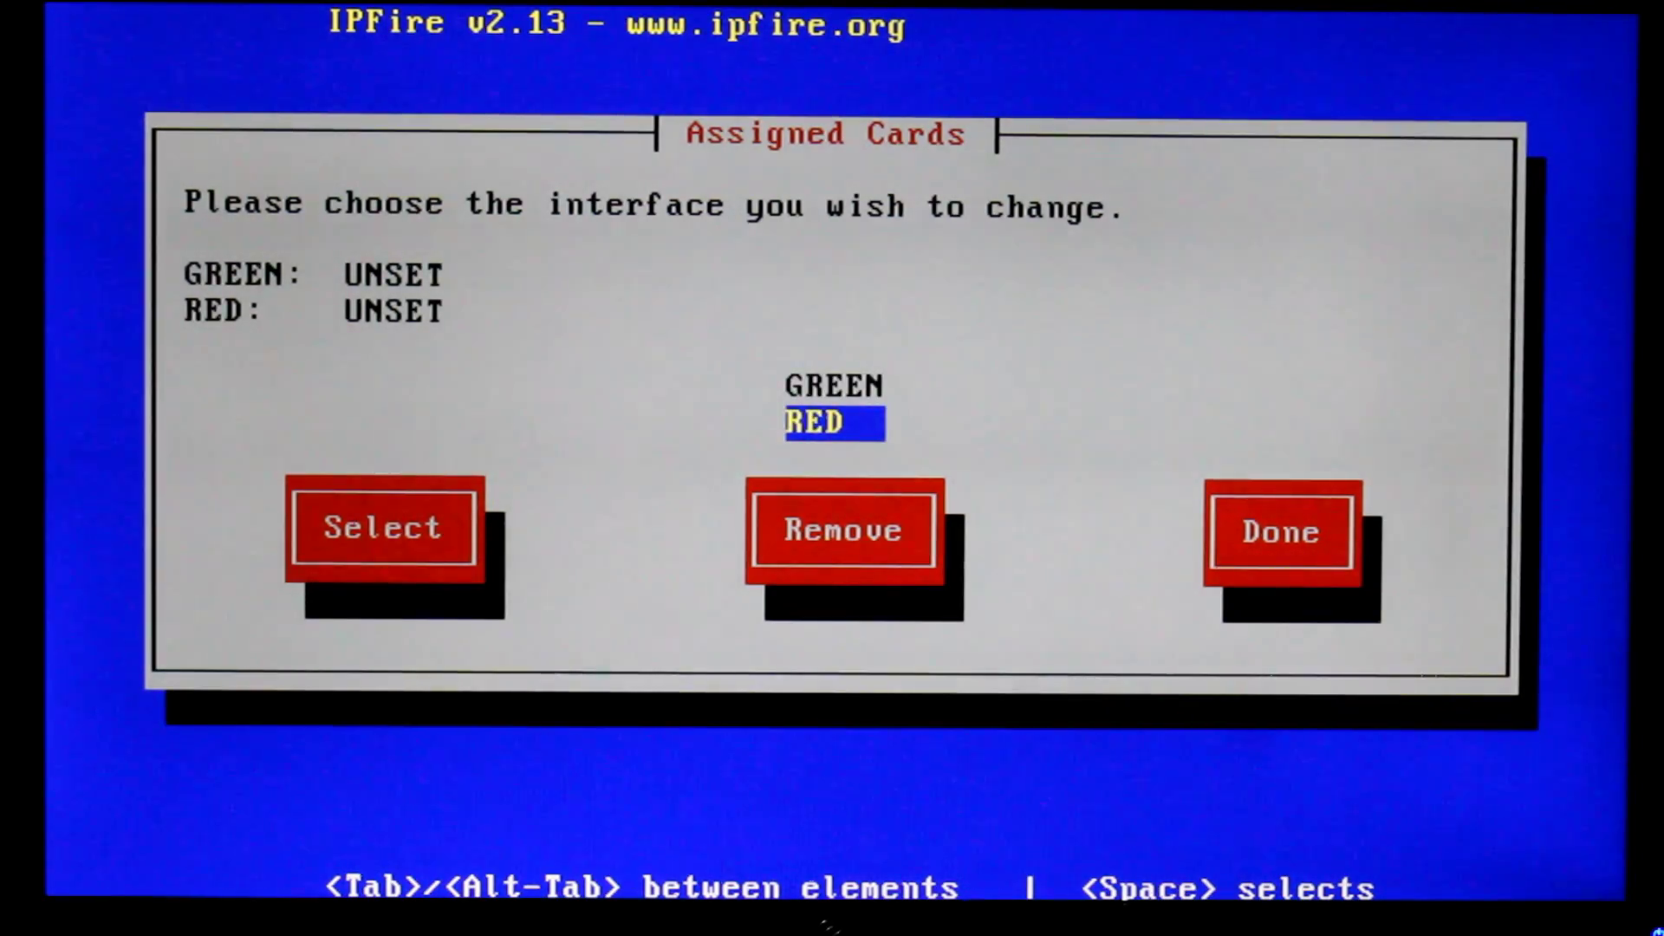
{"action": "key", "text": "Return"}
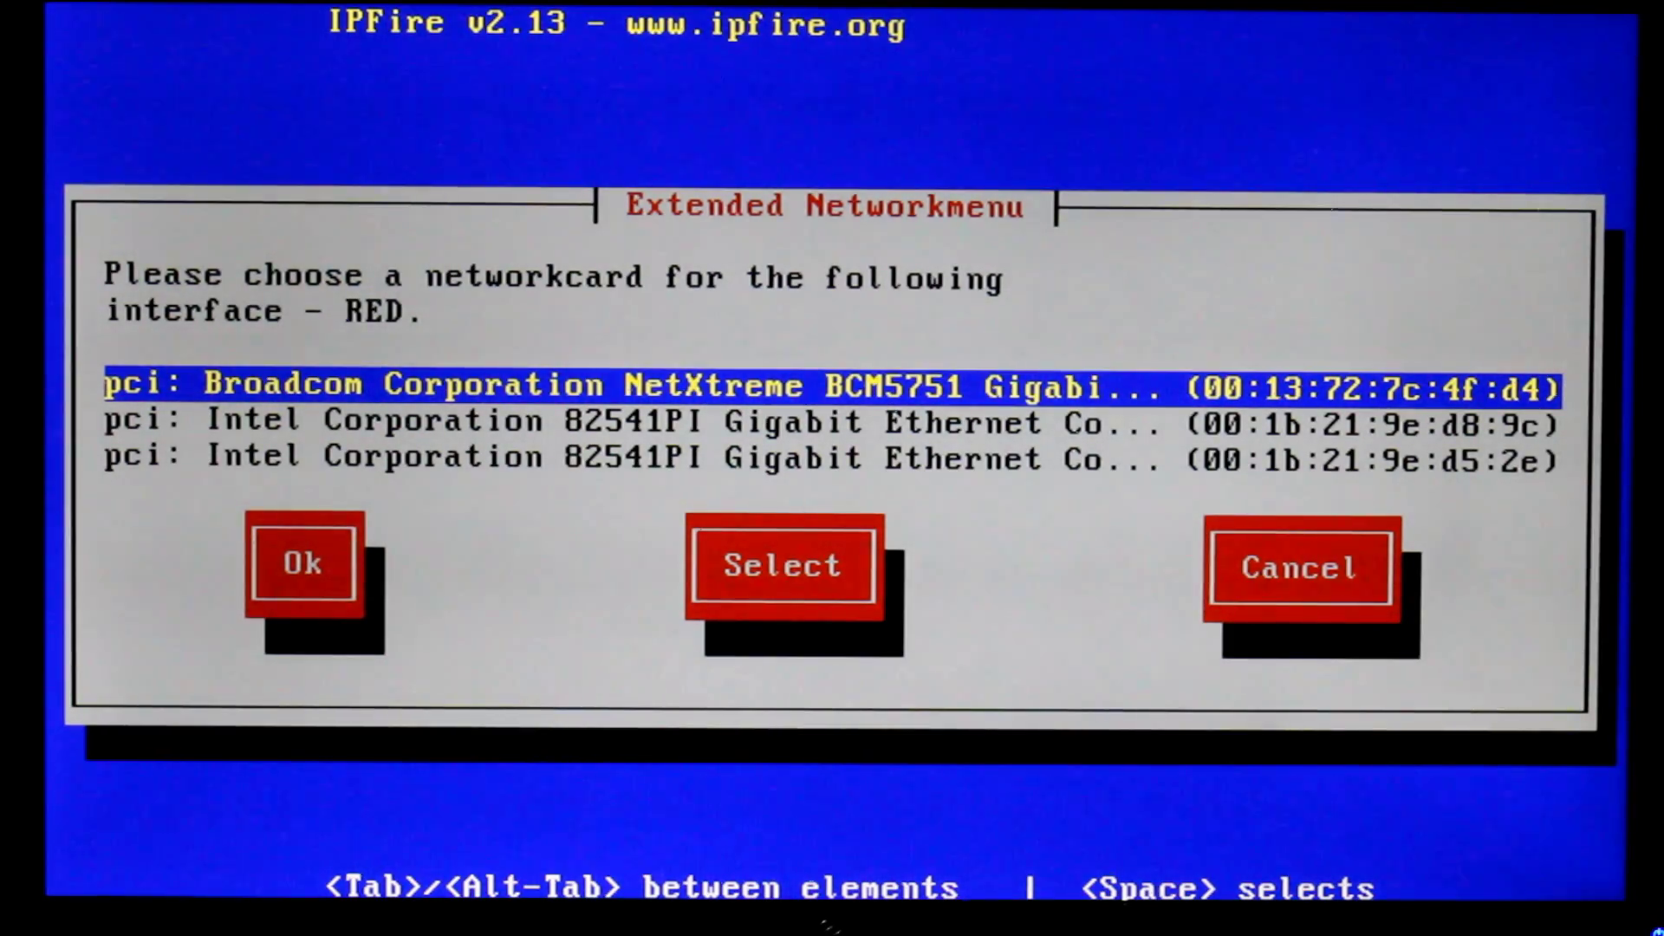
{"action": "key", "text": "Return"}
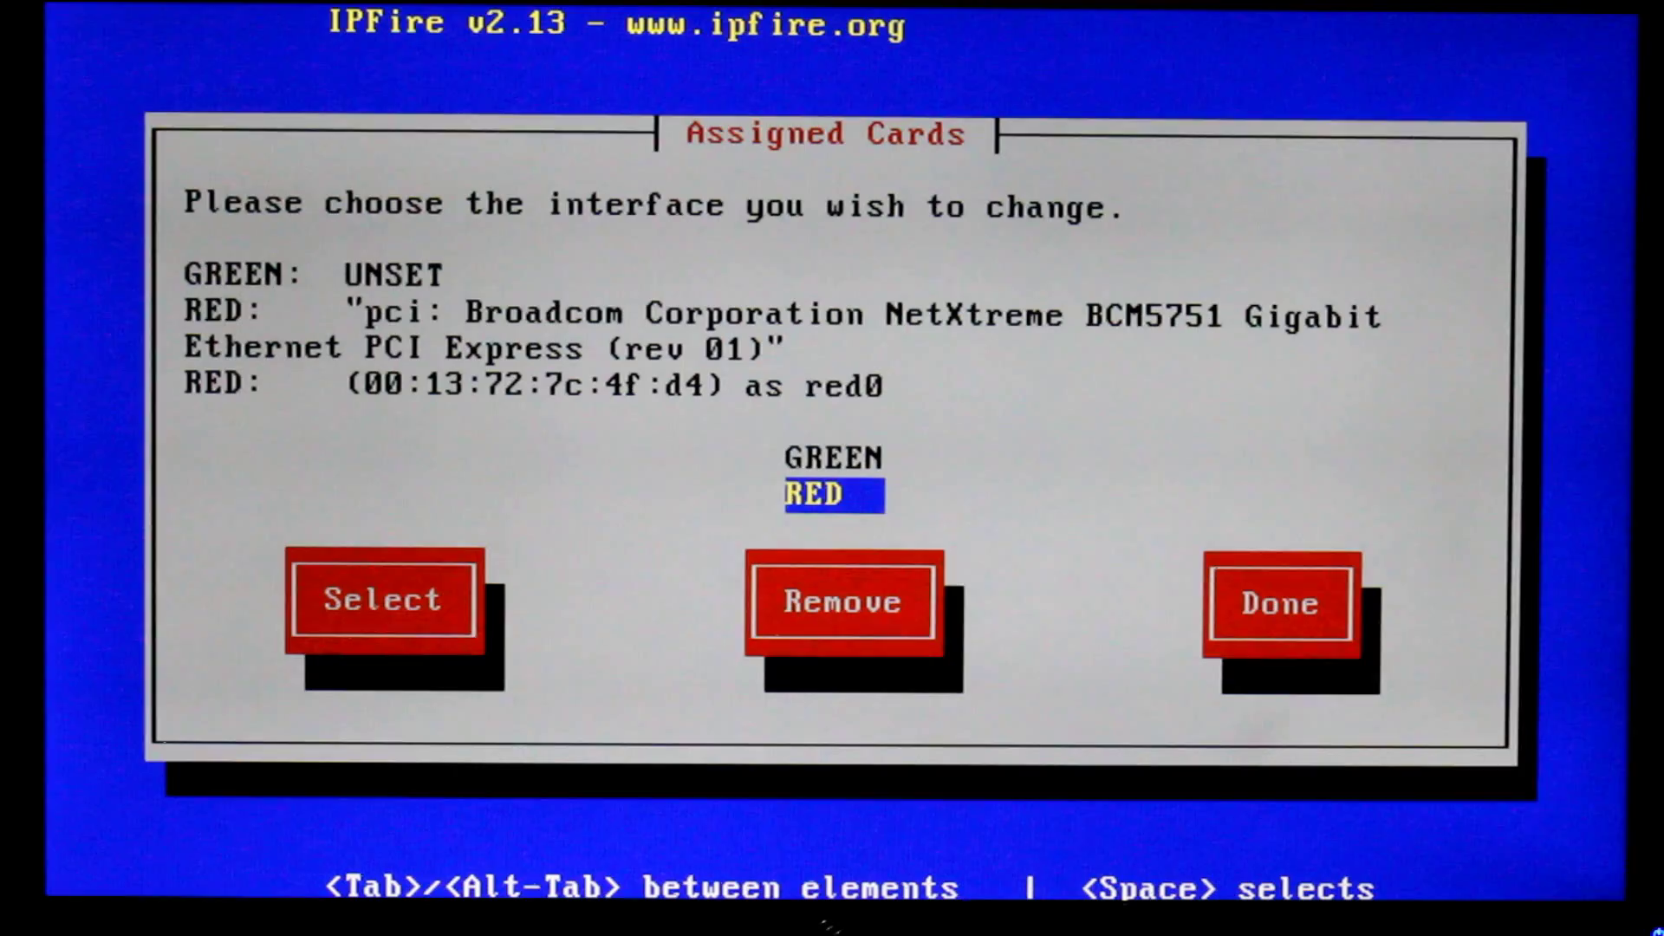
Assign the Intel d8:9c card to GREEN as green0 and finish card assignments
{"action": "key", "text": "Up"}
{"action": "key", "text": "Return"}
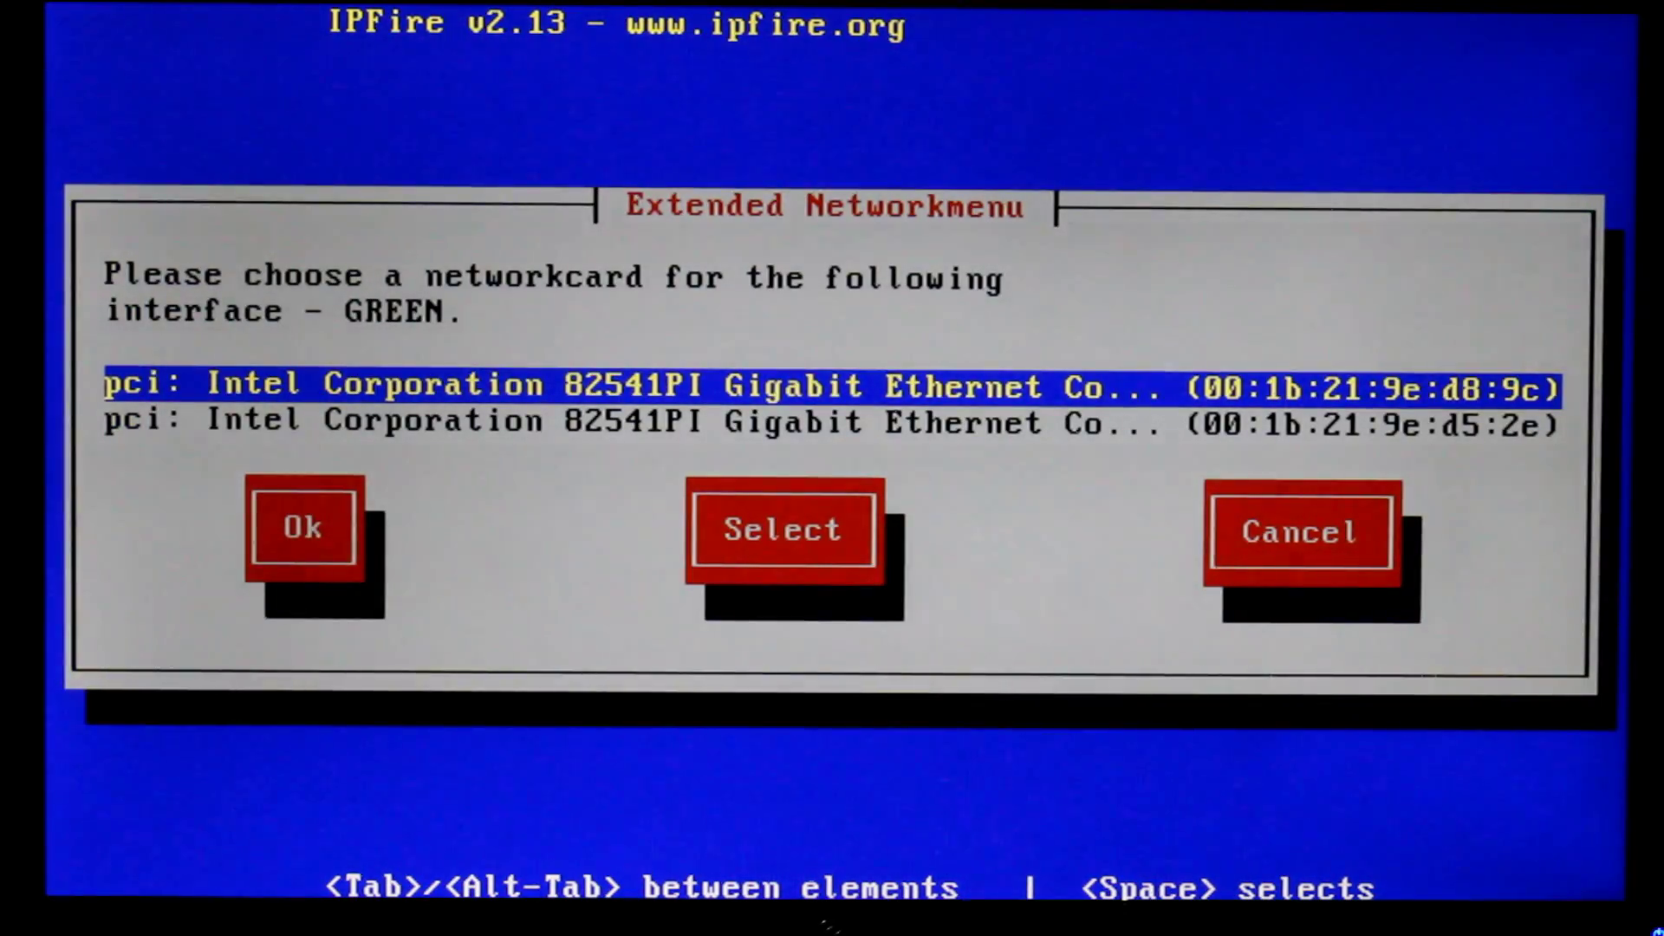
{"action": "key", "text": "Return"}
{"action": "key", "text": "Down"}
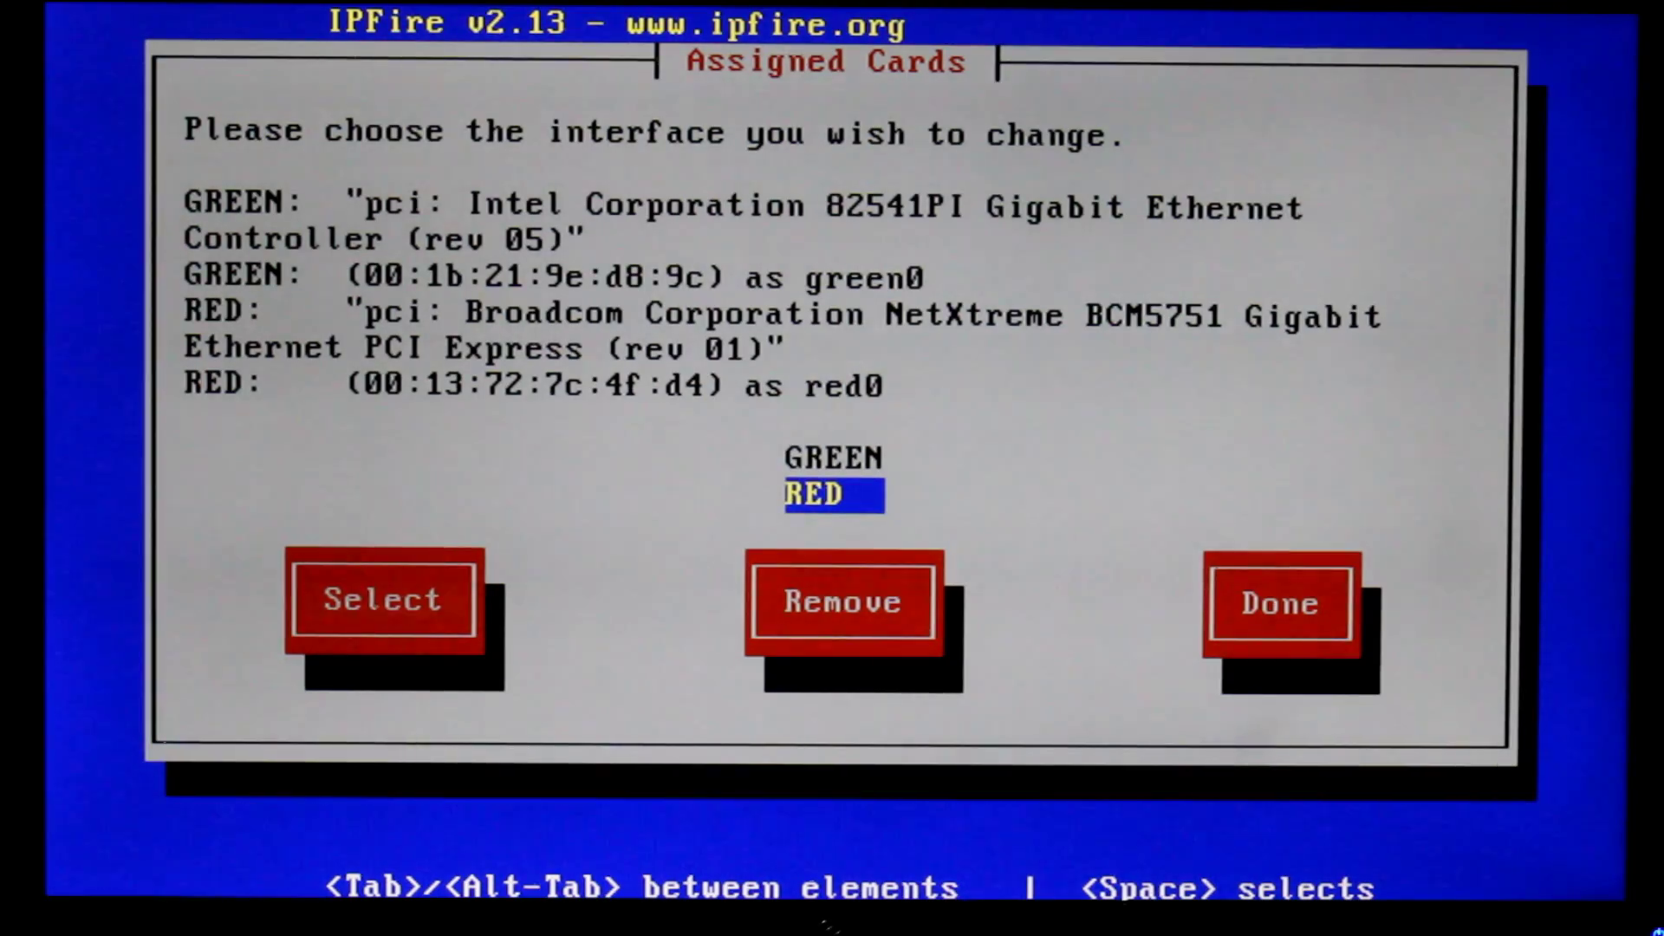
{"action": "key", "text": "Tab"}
{"action": "key", "text": "Tab"}
{"action": "key", "text": "Tab"}
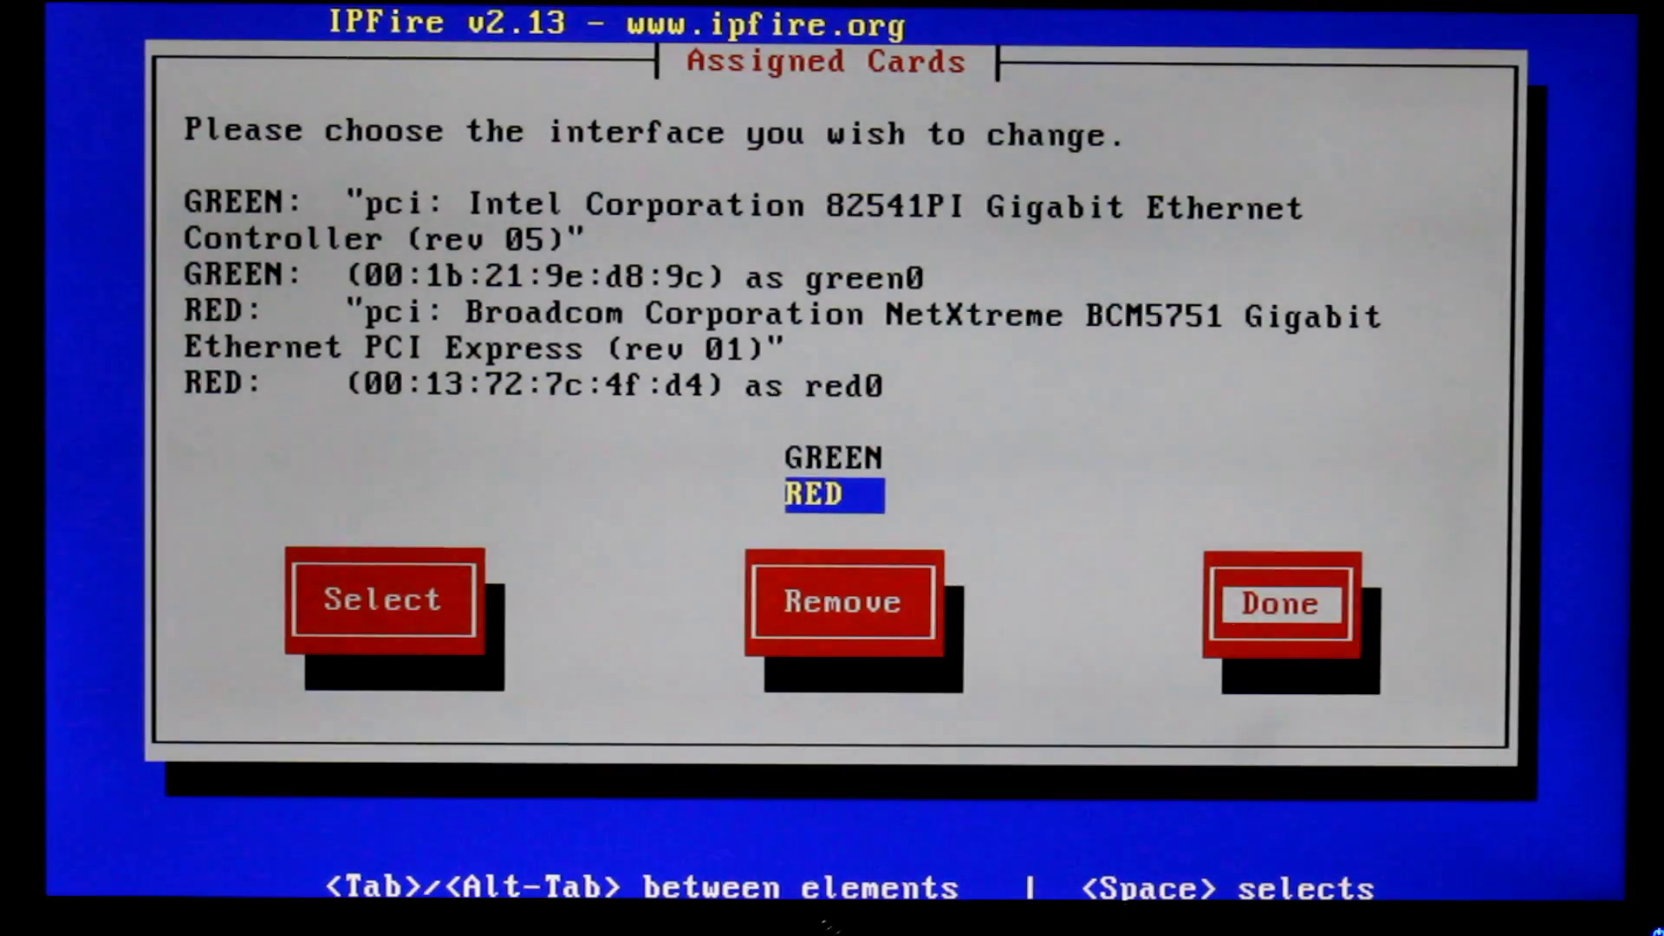
{"action": "key", "text": "Return"}
Switch the RED interface's addressing from Static to DHCP
{"action": "key", "text": "Down"}
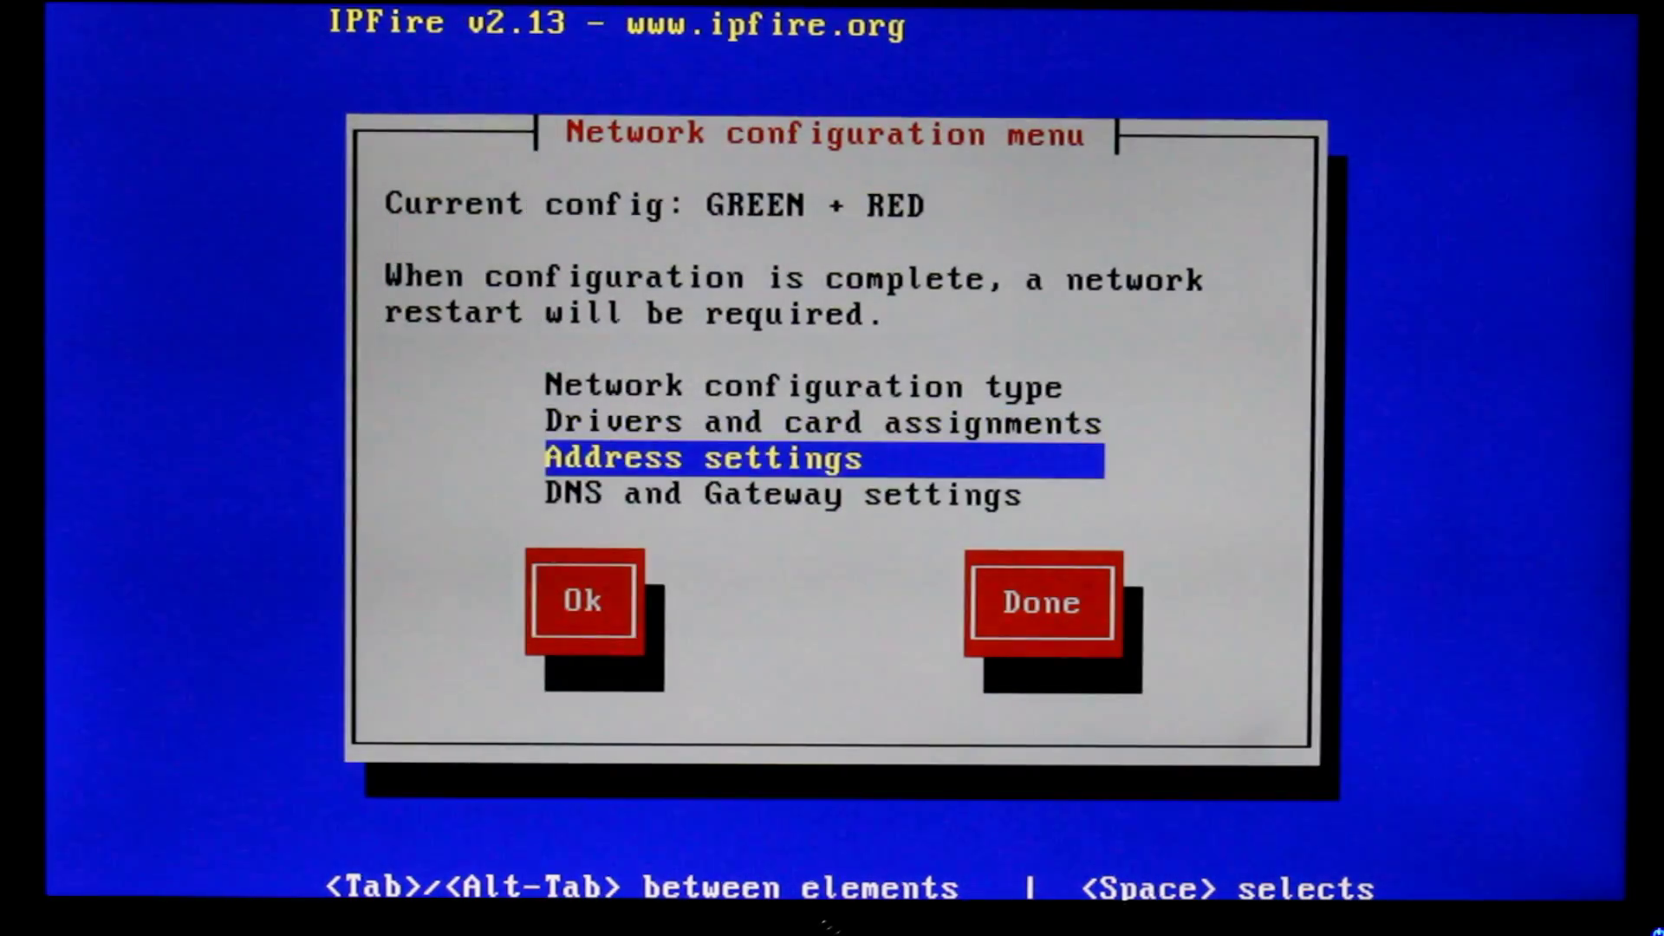
{"action": "key", "text": "Return"}
{"action": "key", "text": "Down"}
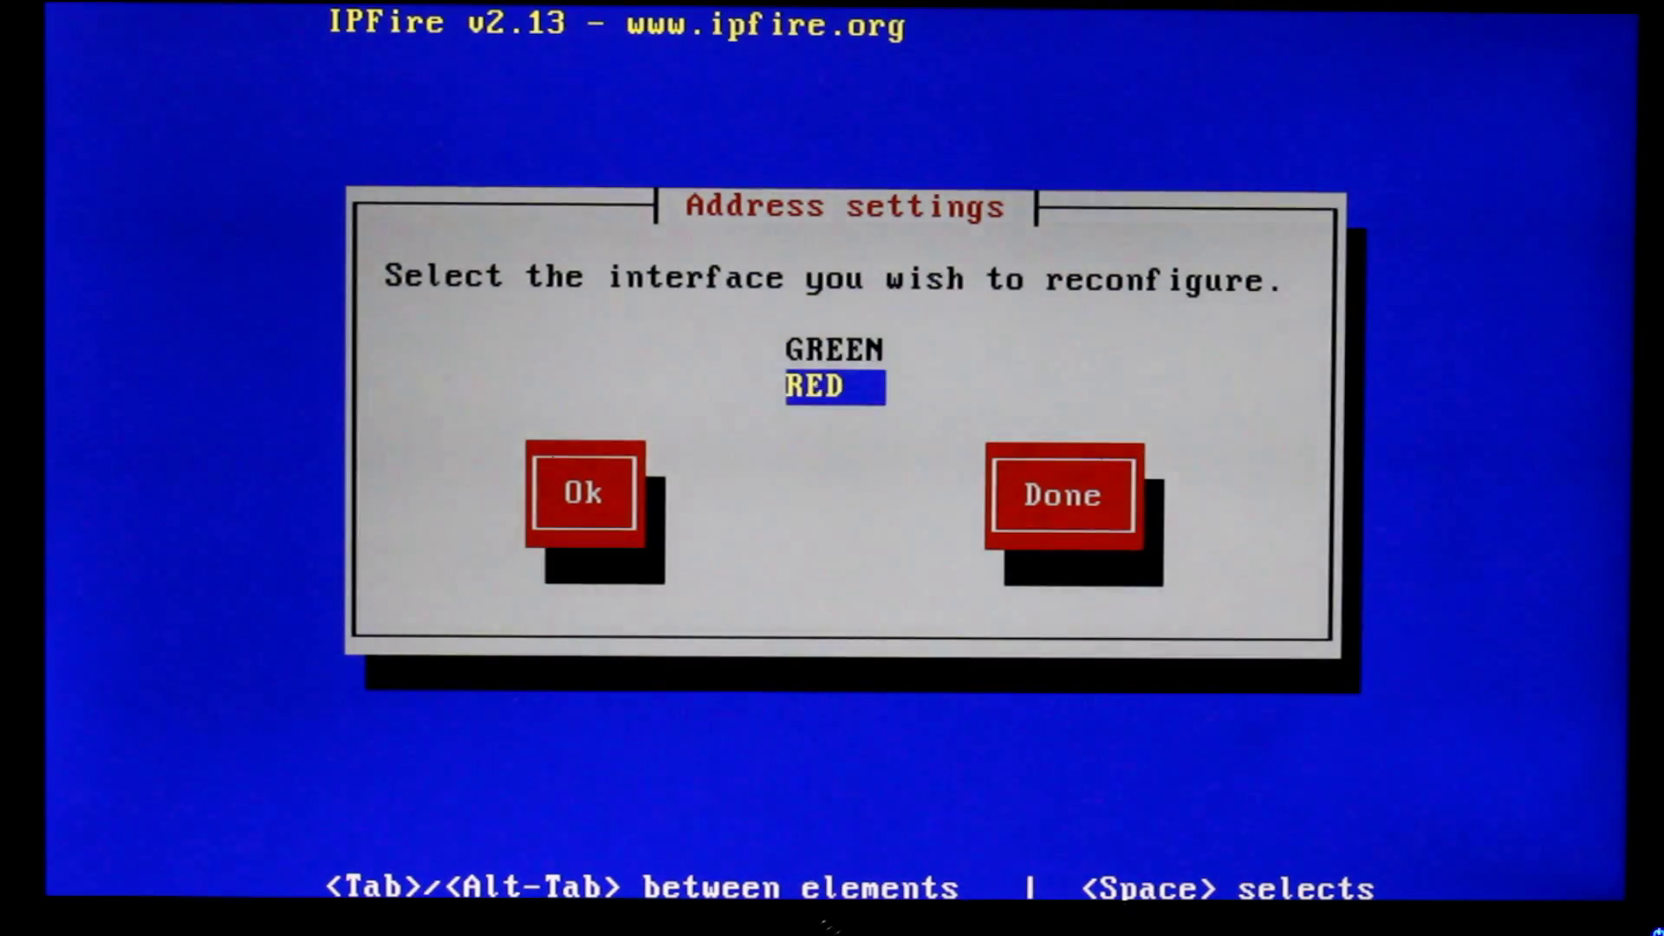
{"action": "key", "text": "Return"}
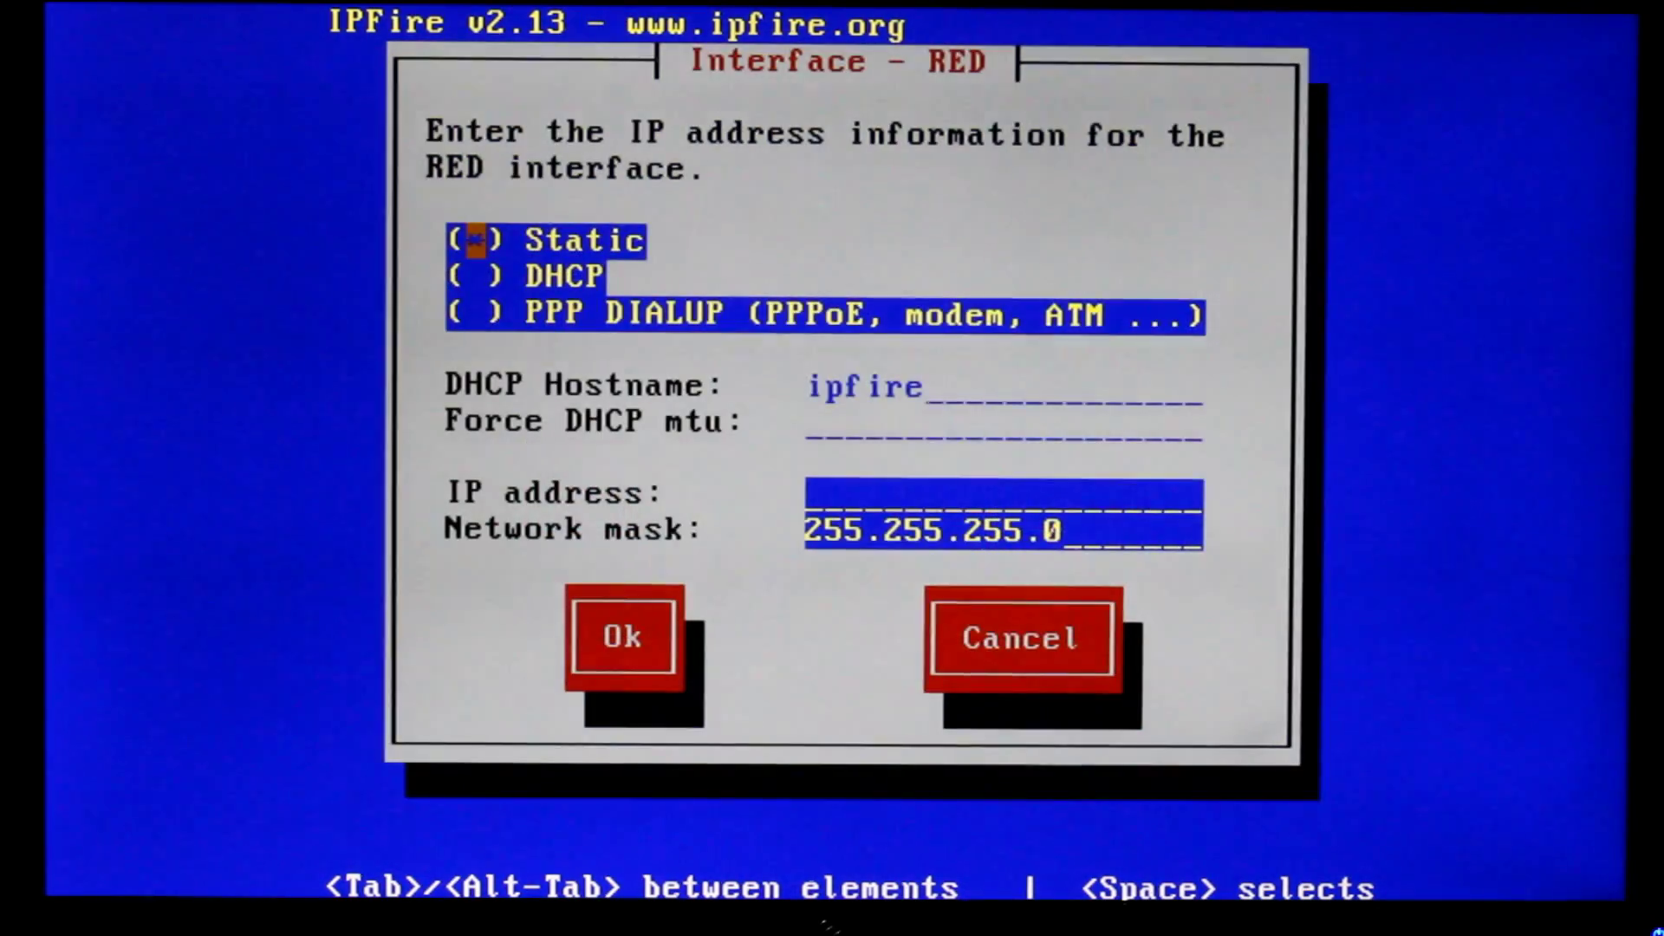
{"action": "key", "text": "Down"}
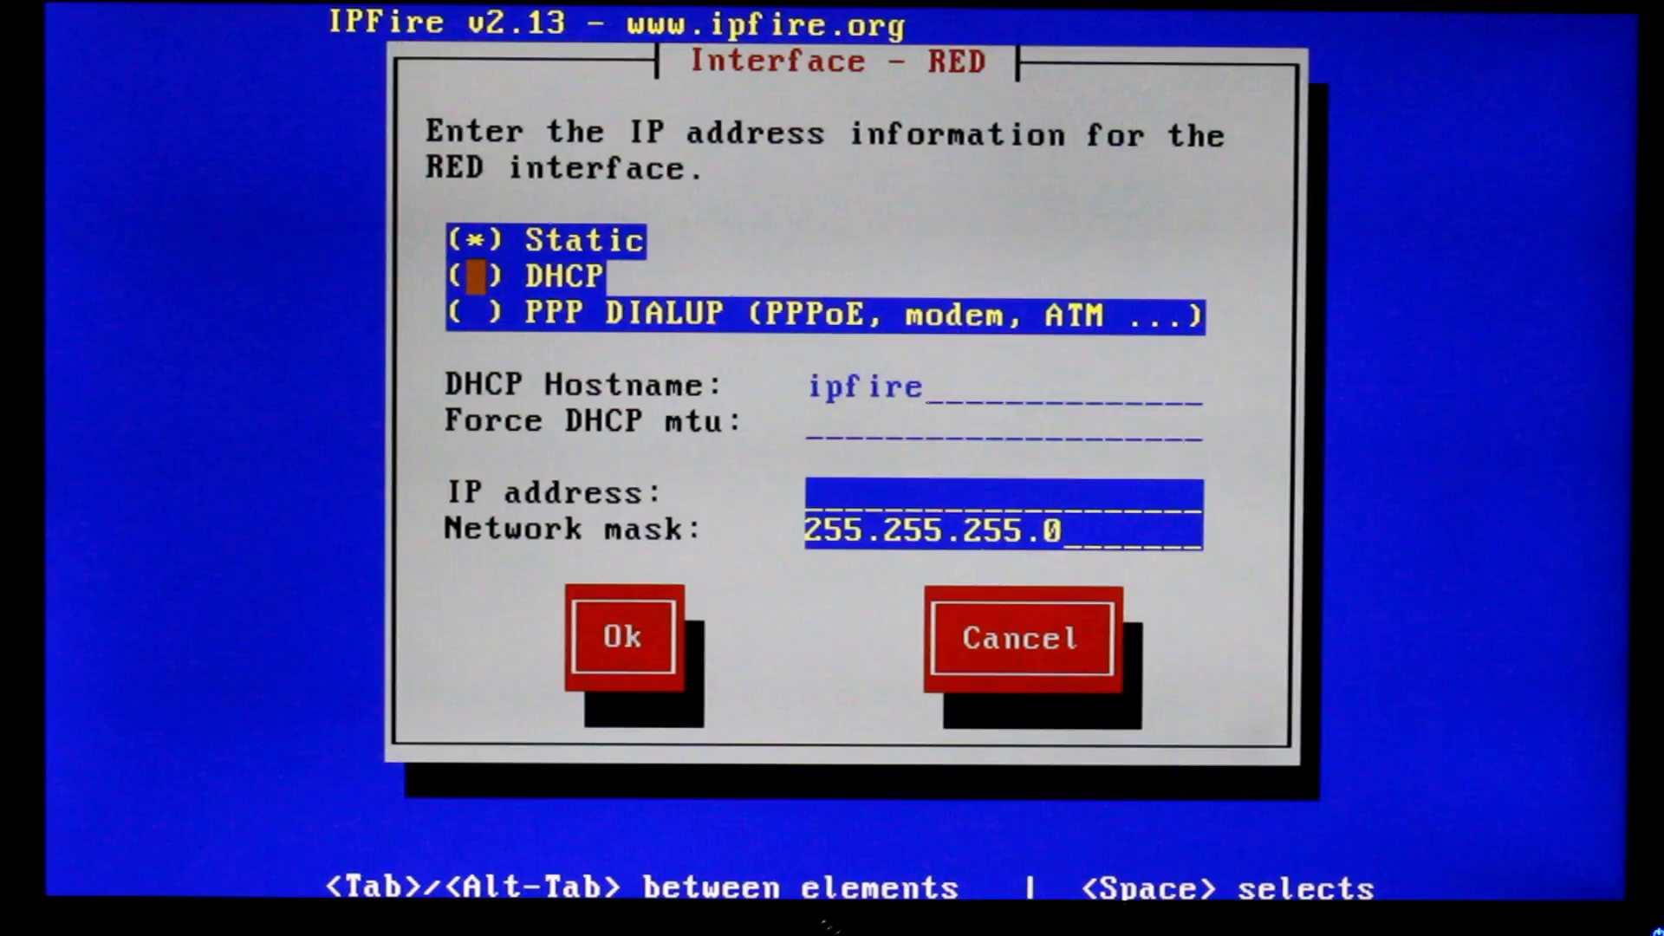
{"action": "key", "text": "space"}
{"action": "key", "text": "Down"}
{"action": "key", "text": "Tab"}
{"action": "key", "text": "Tab"}
{"action": "key", "text": "Tab"}
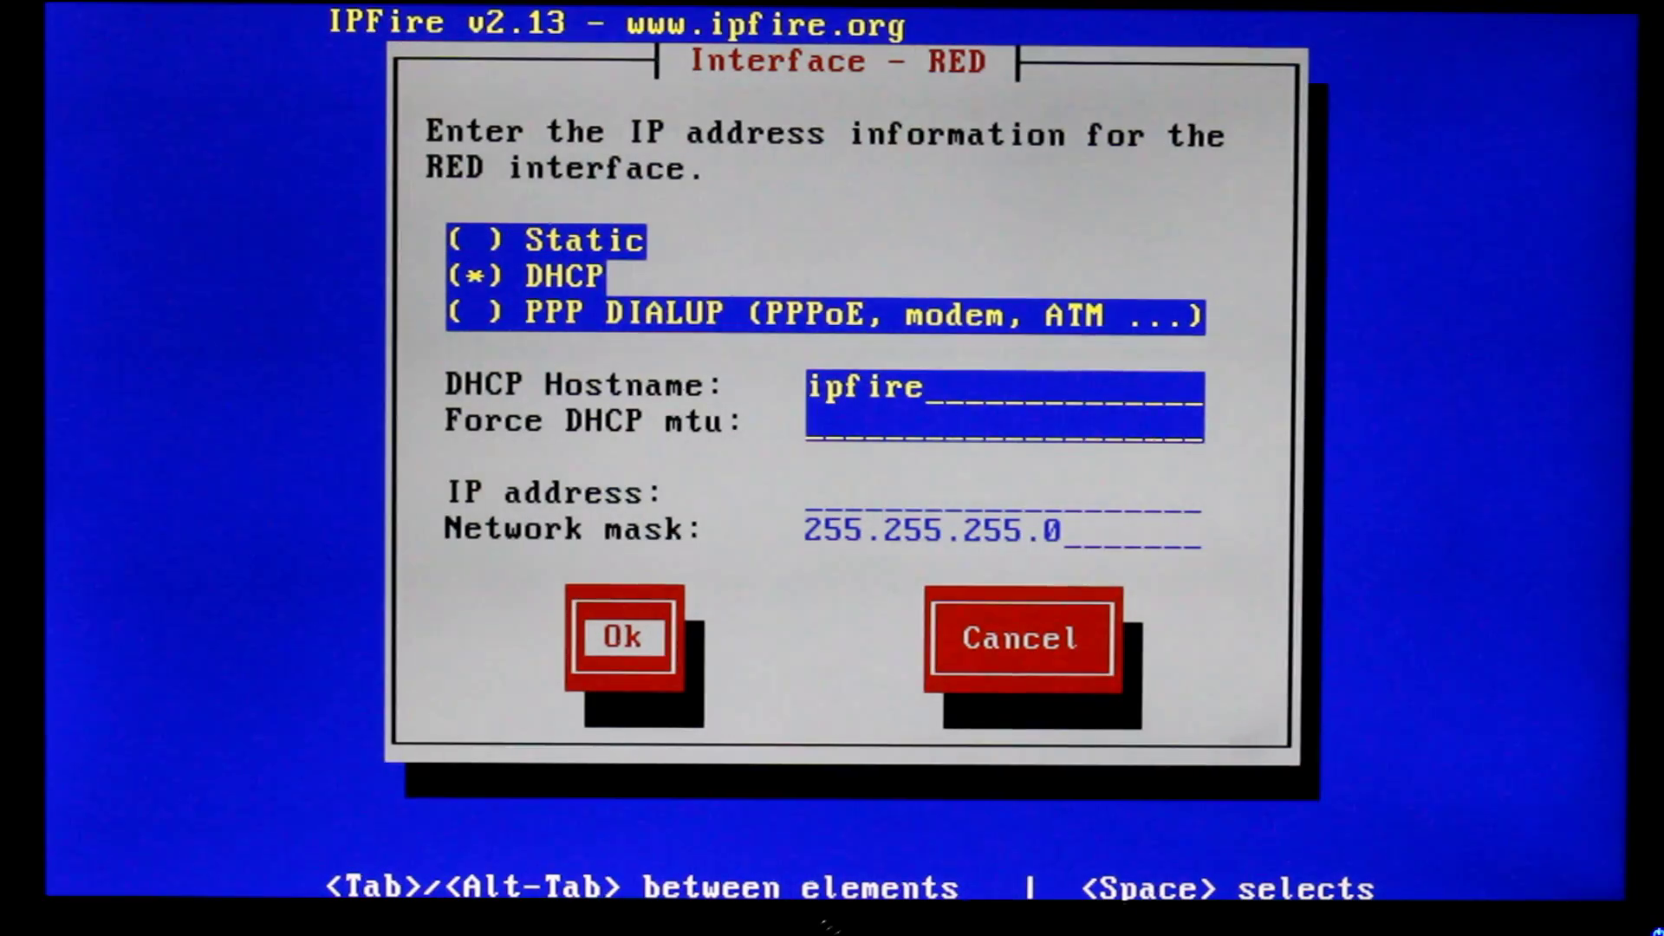
{"action": "key", "text": "Return"}
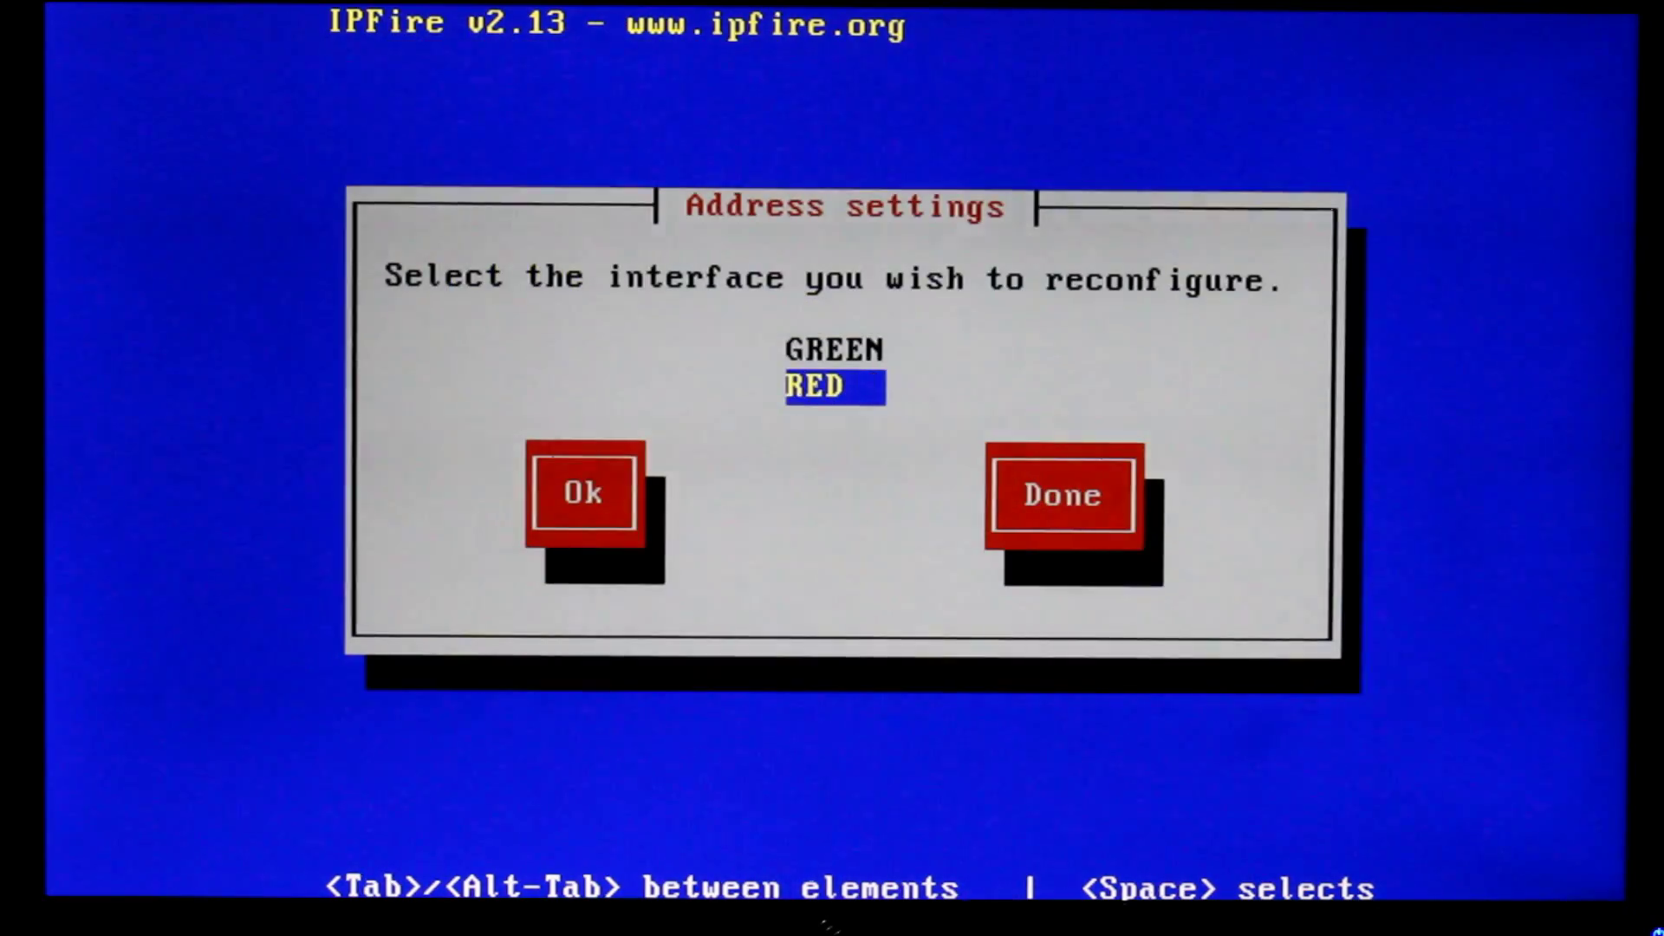
{"action": "key", "text": "Up"}
Give the GREEN interface address 192.168.0.1 with netmask 255.255.255.0
{"action": "key", "text": "Return"}
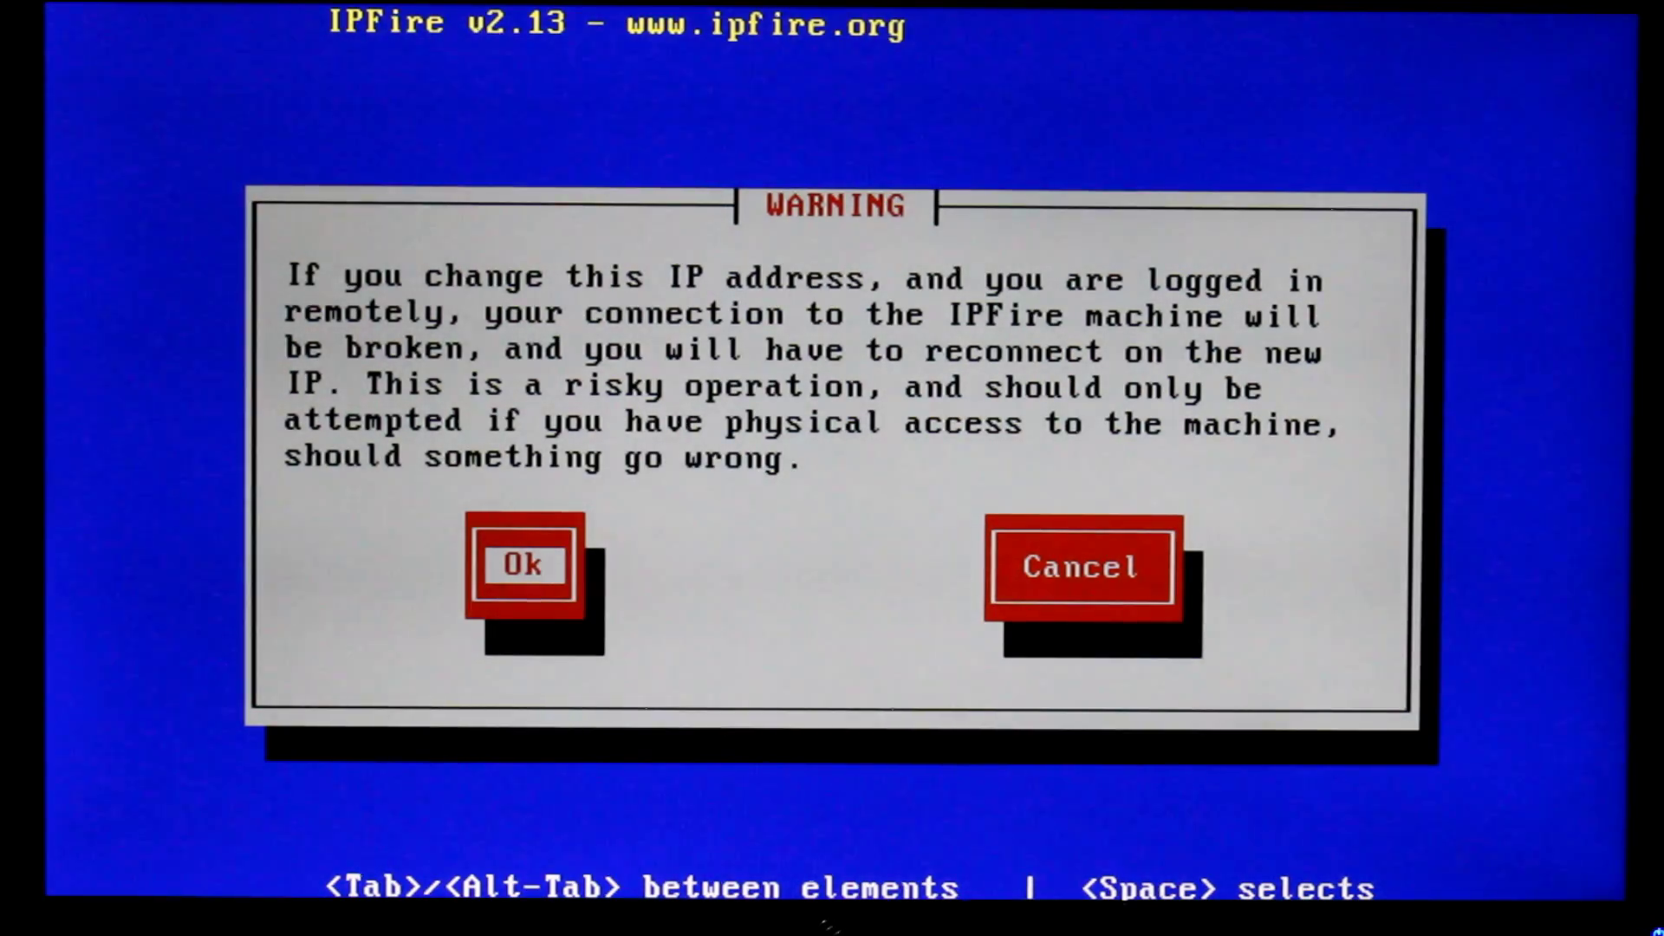
{"action": "key", "text": "Return"}
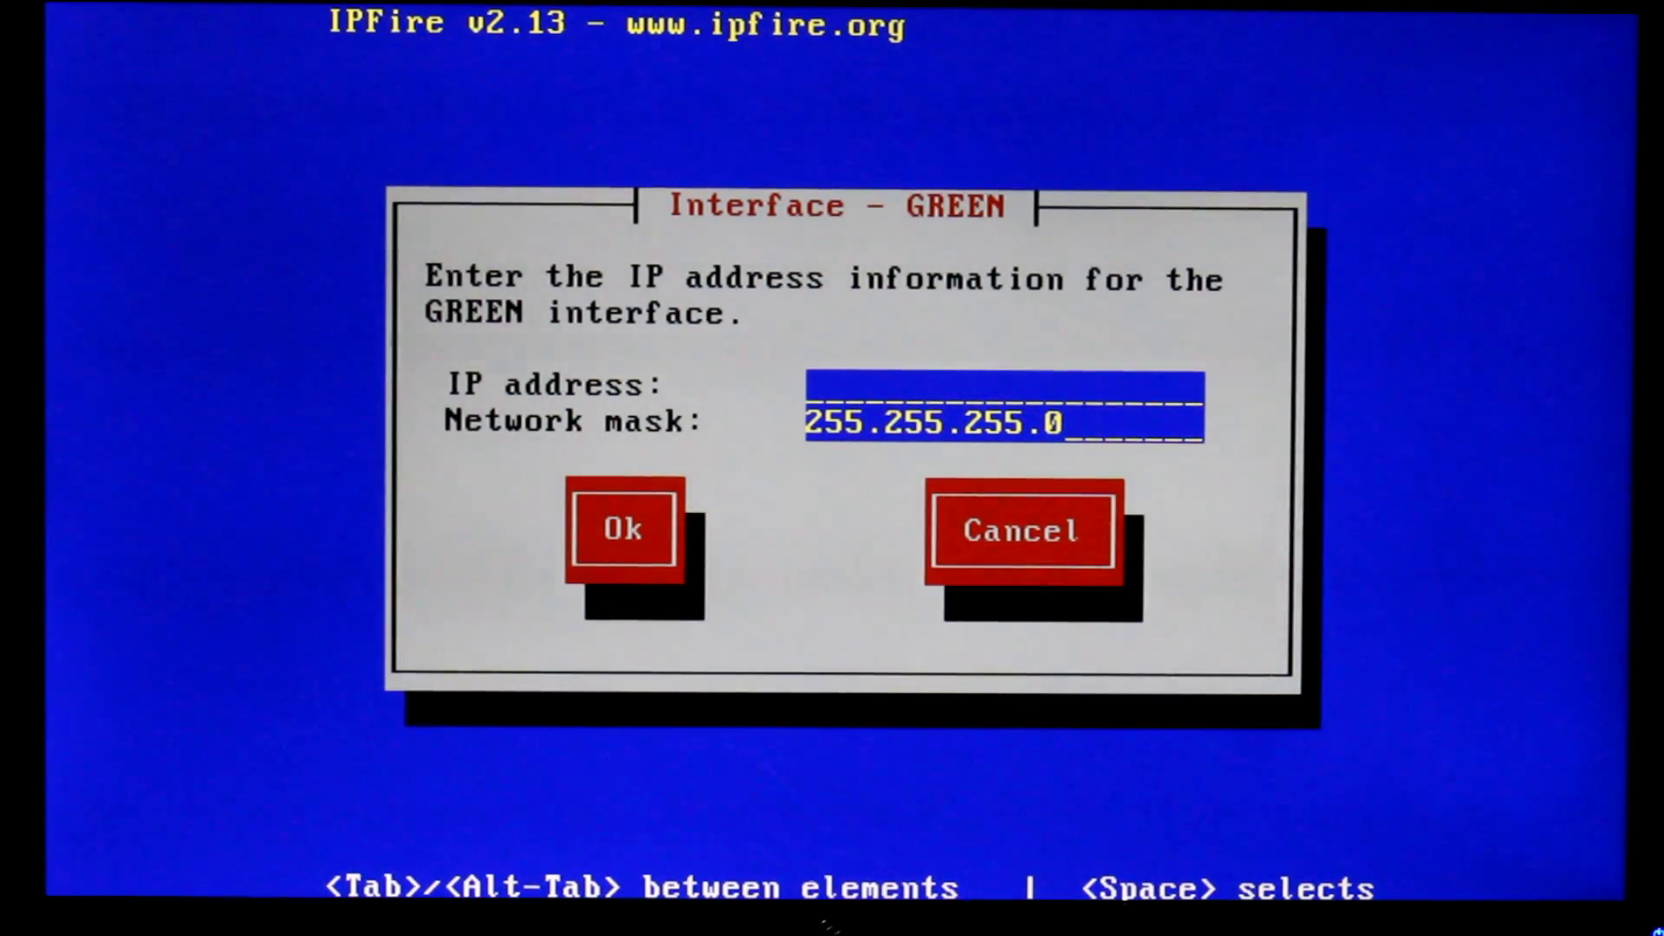
{"action": "type", "text": "192.1"}
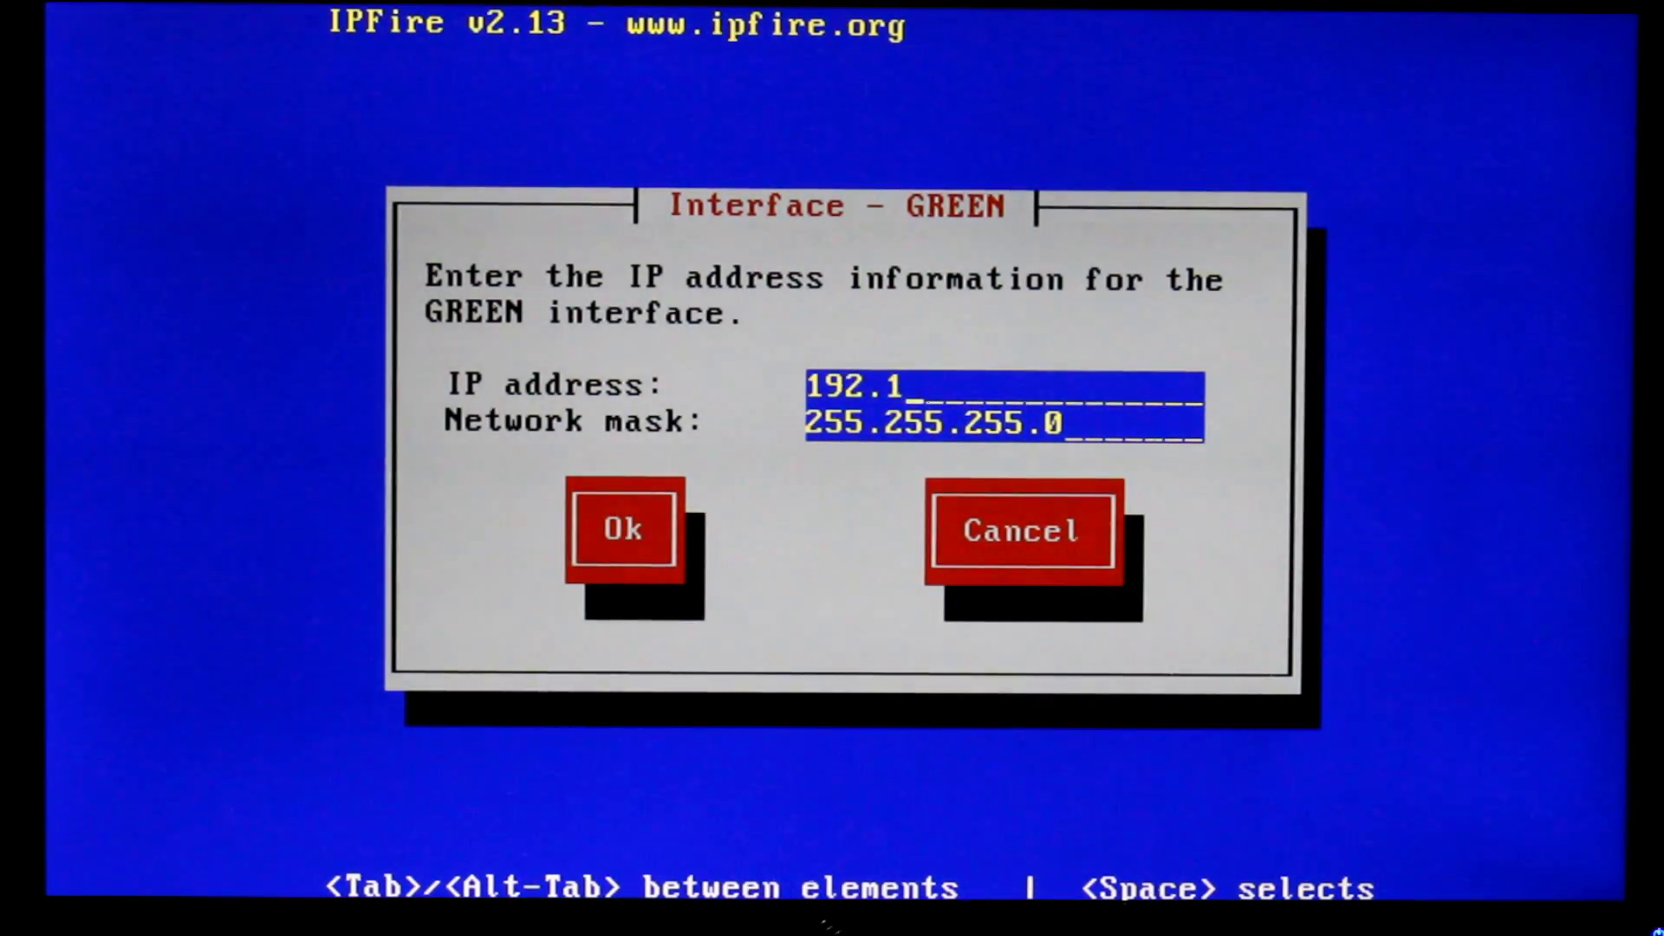
{"action": "type", "text": "68.0.1"}
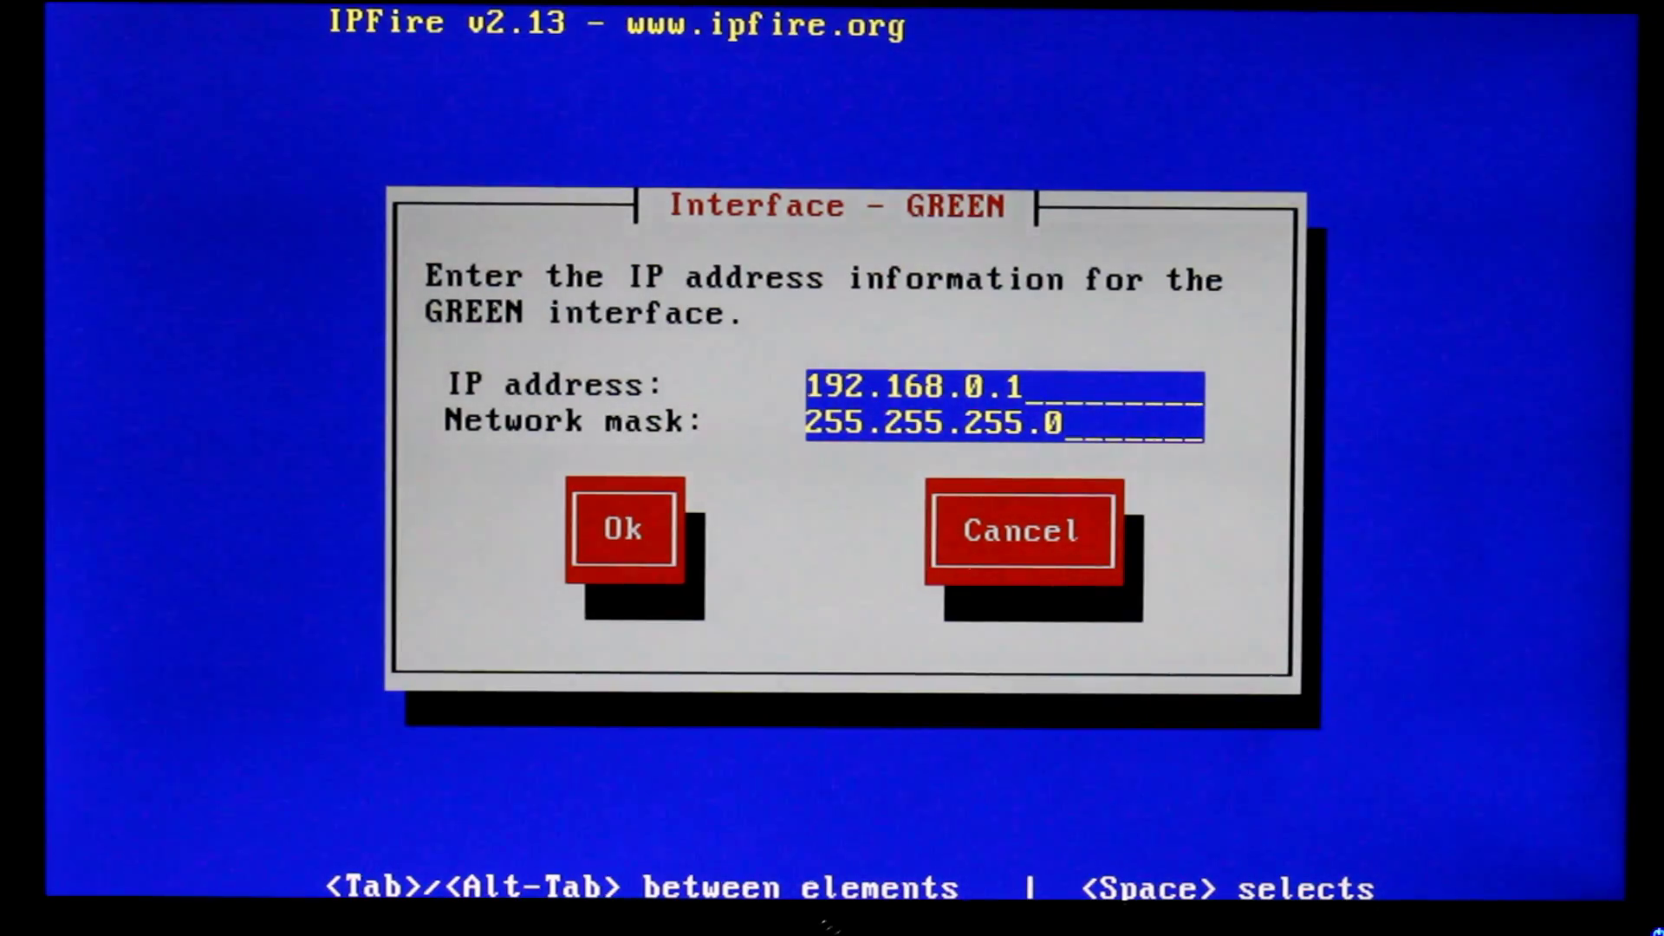
{"action": "key", "text": "Tab"}
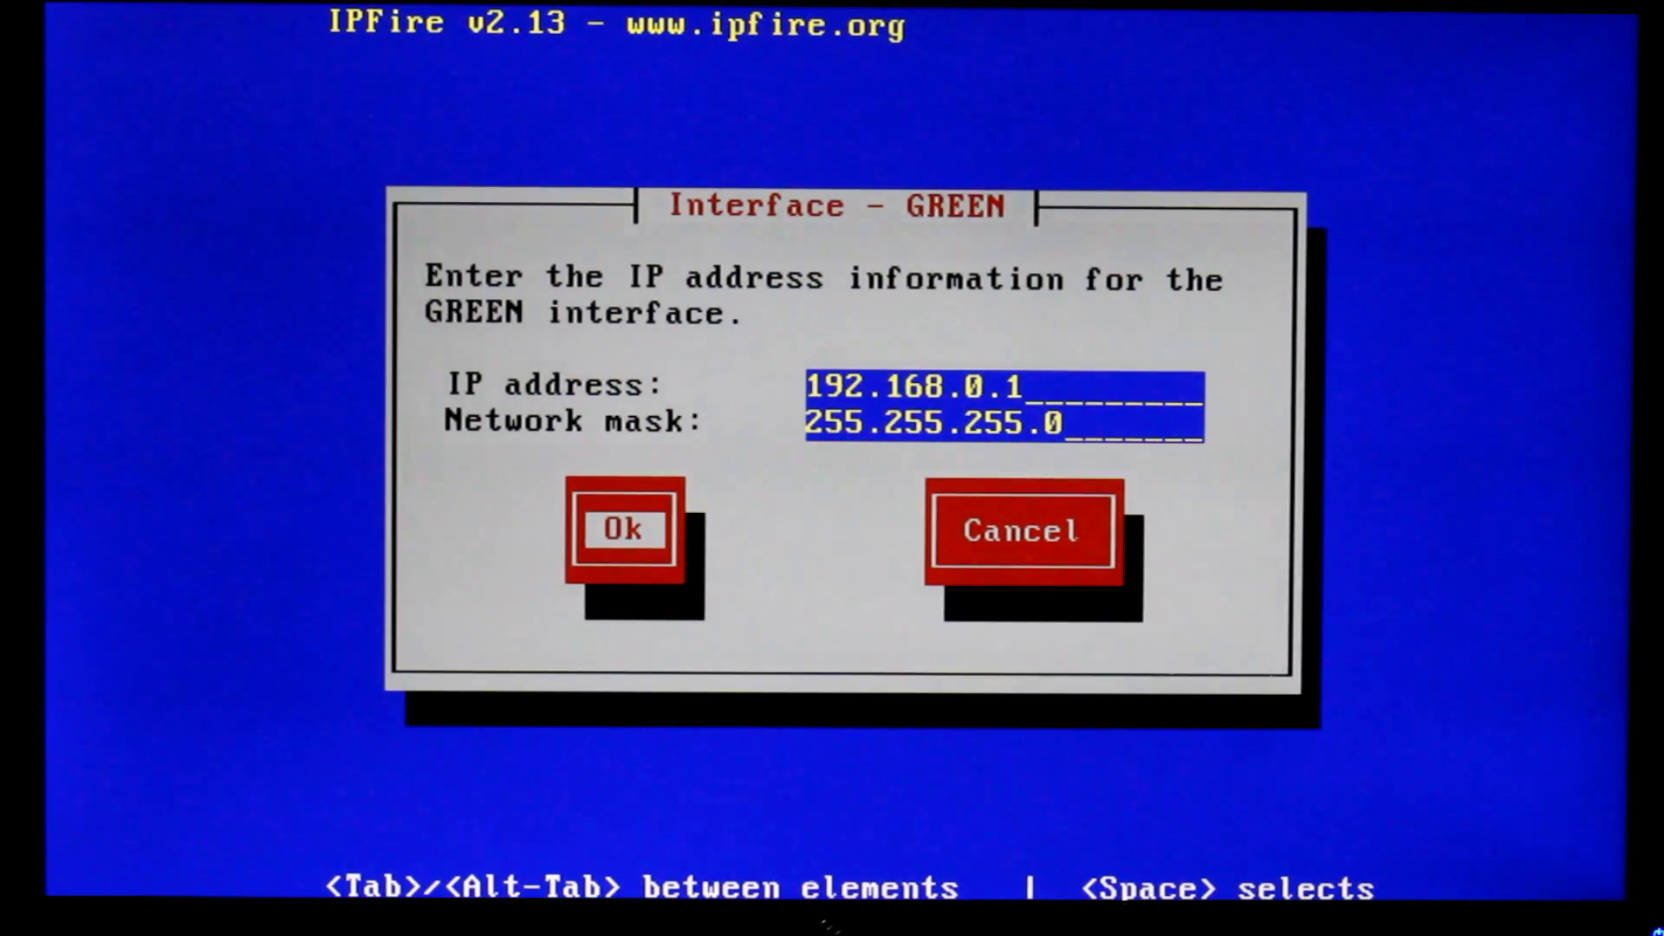
{"action": "key", "text": "Return"}
Reconfirm DHCP addressing for the RED interface
{"action": "key", "text": "Down"}
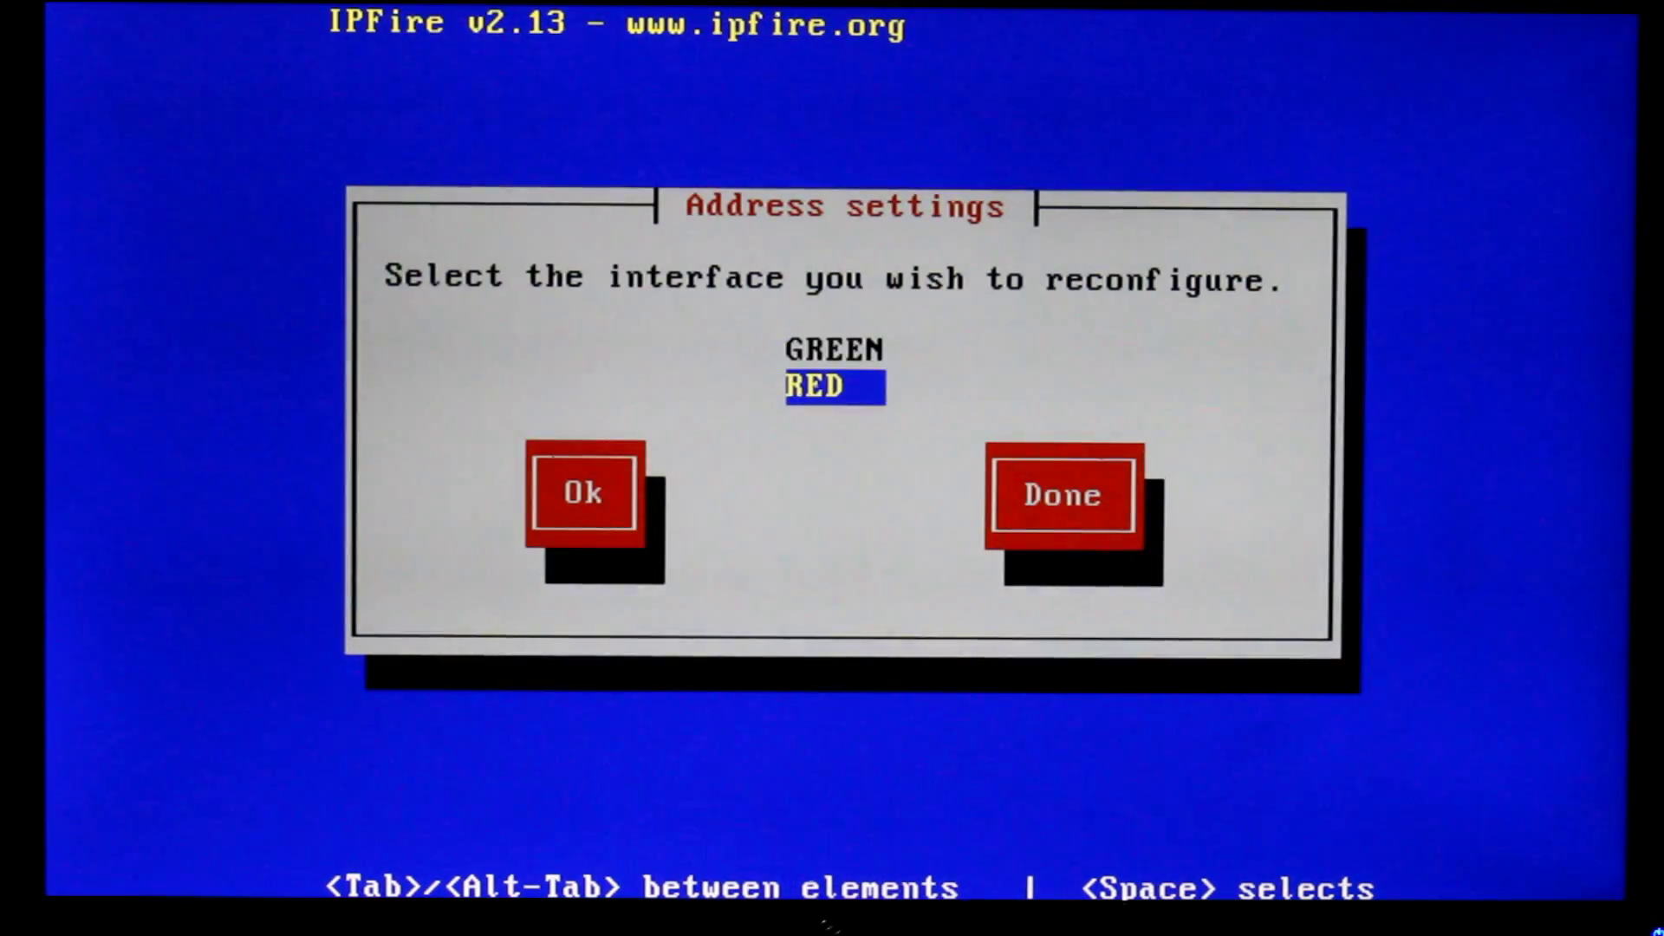
{"action": "key", "text": "Tab"}
{"action": "key", "text": "Tab"}
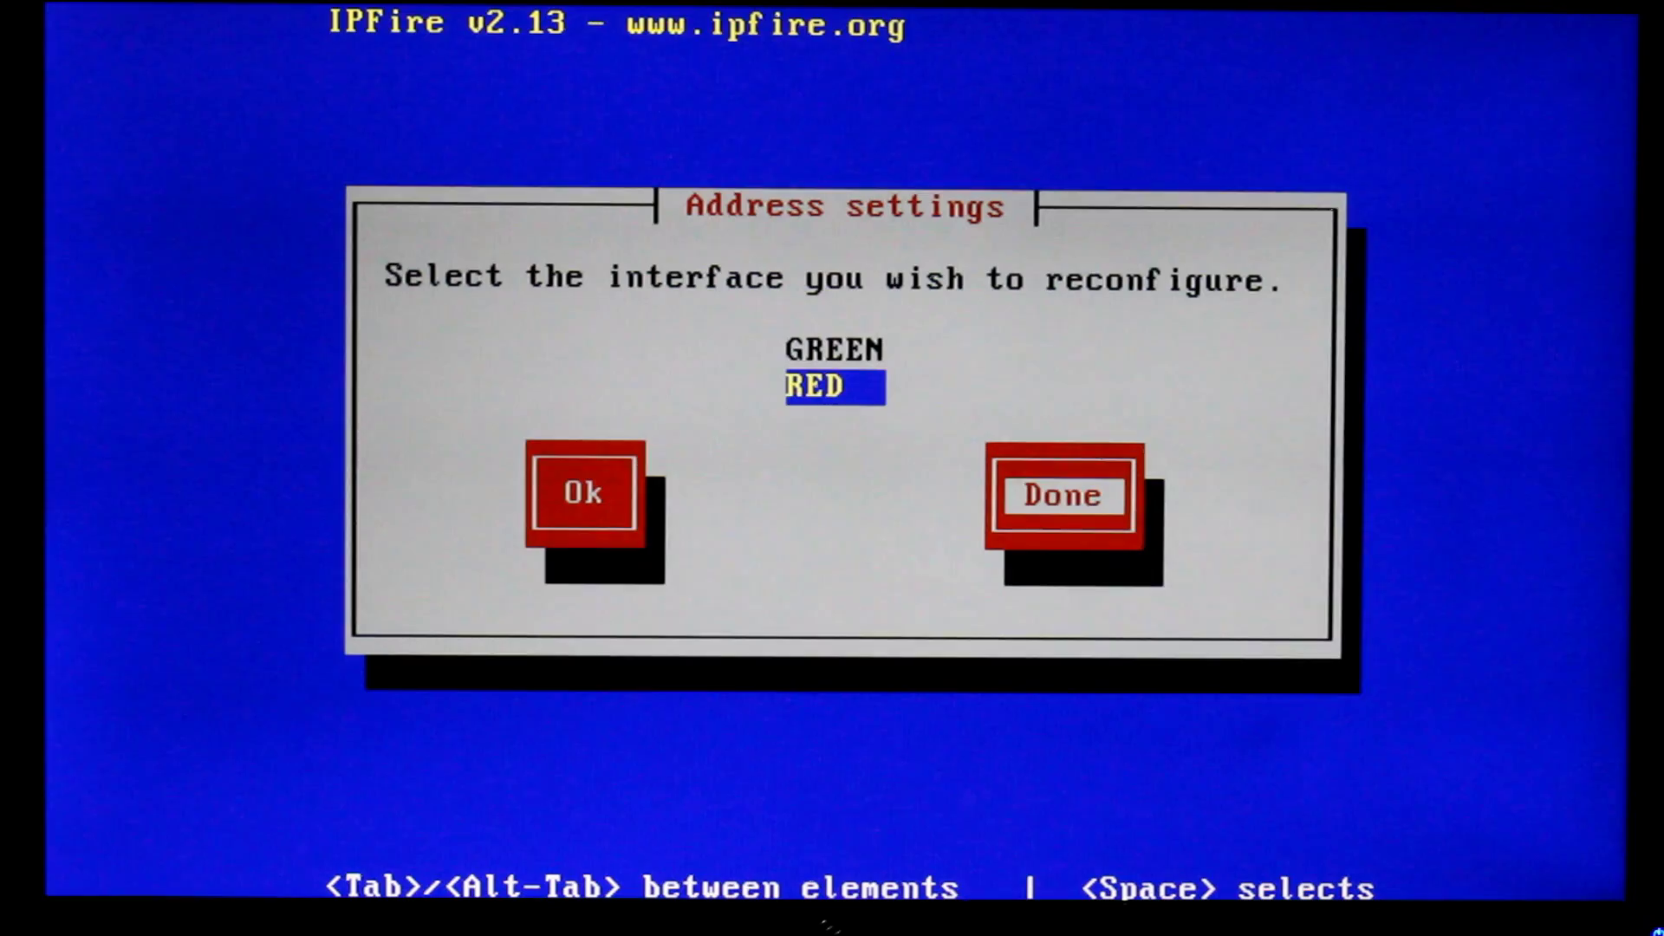
{"action": "key", "text": "shift+Tab"}
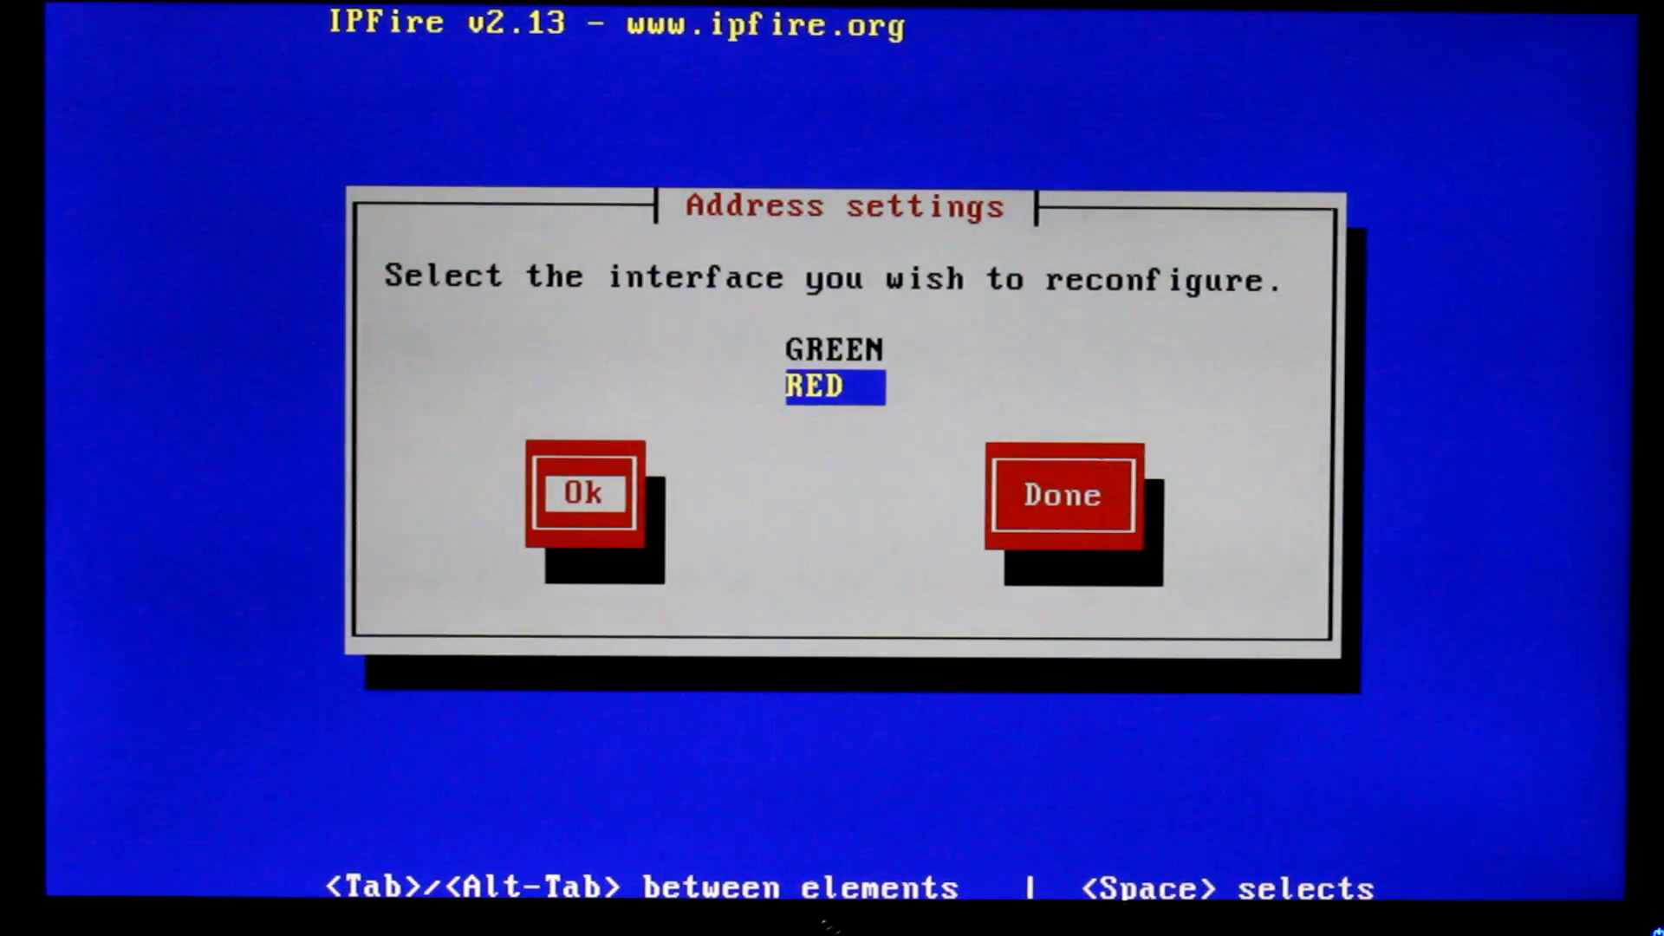
{"action": "key", "text": "Tab"}
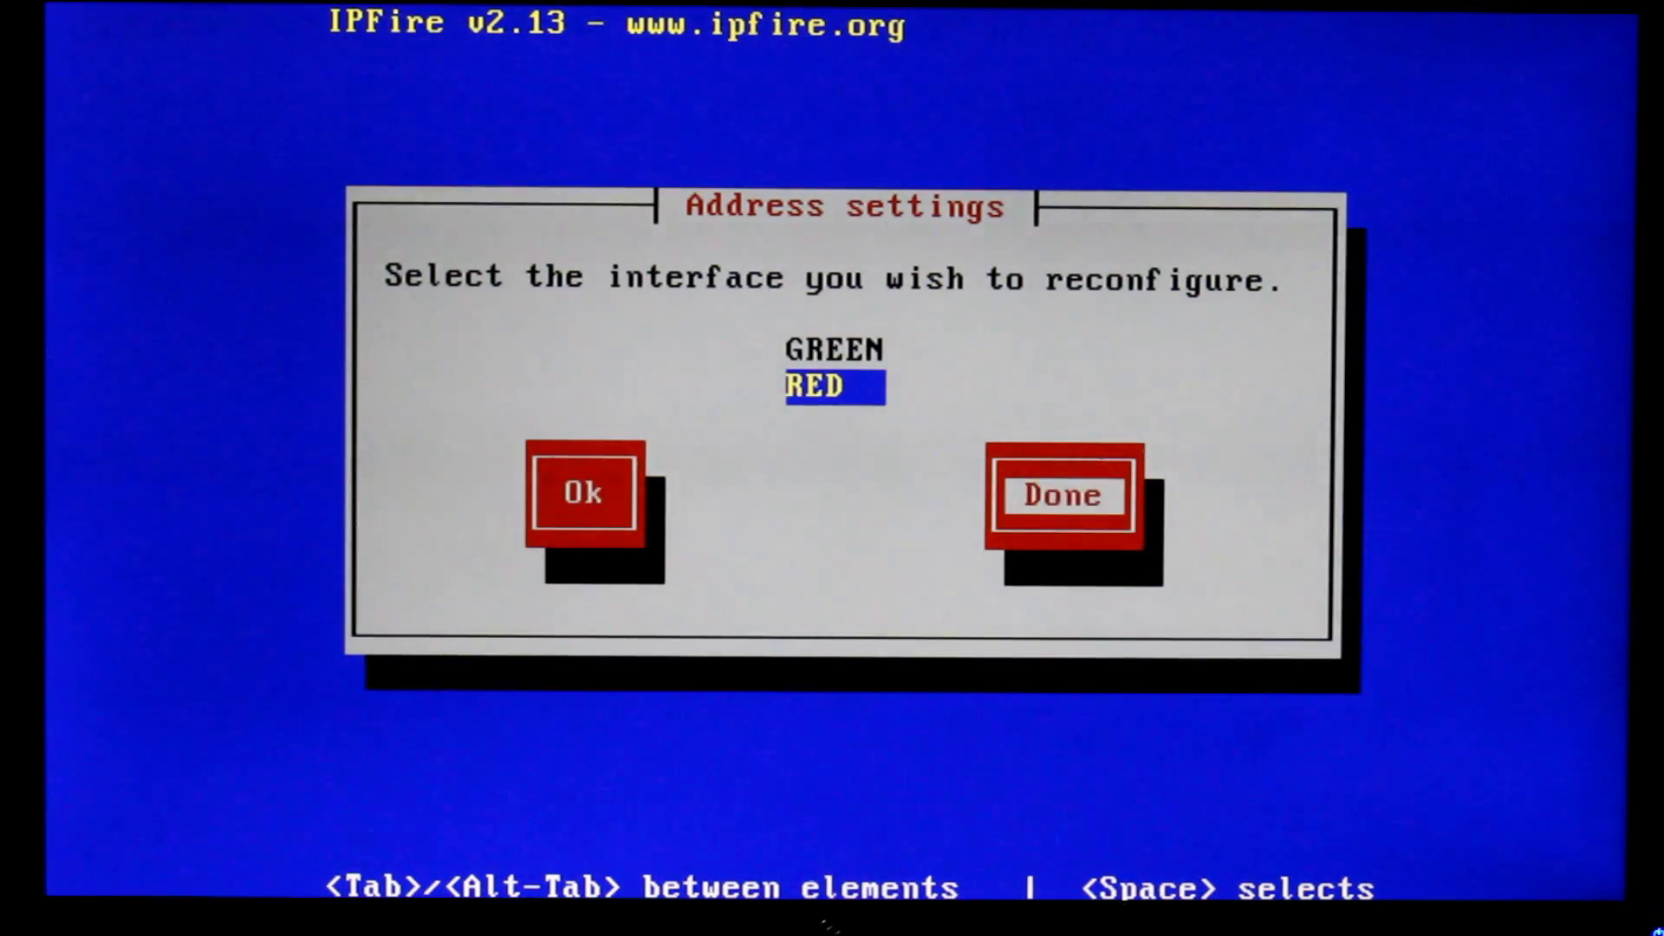
{"action": "key", "text": "shift+Tab"}
{"action": "key", "text": "Return"}
{"action": "key", "text": "Tab"}
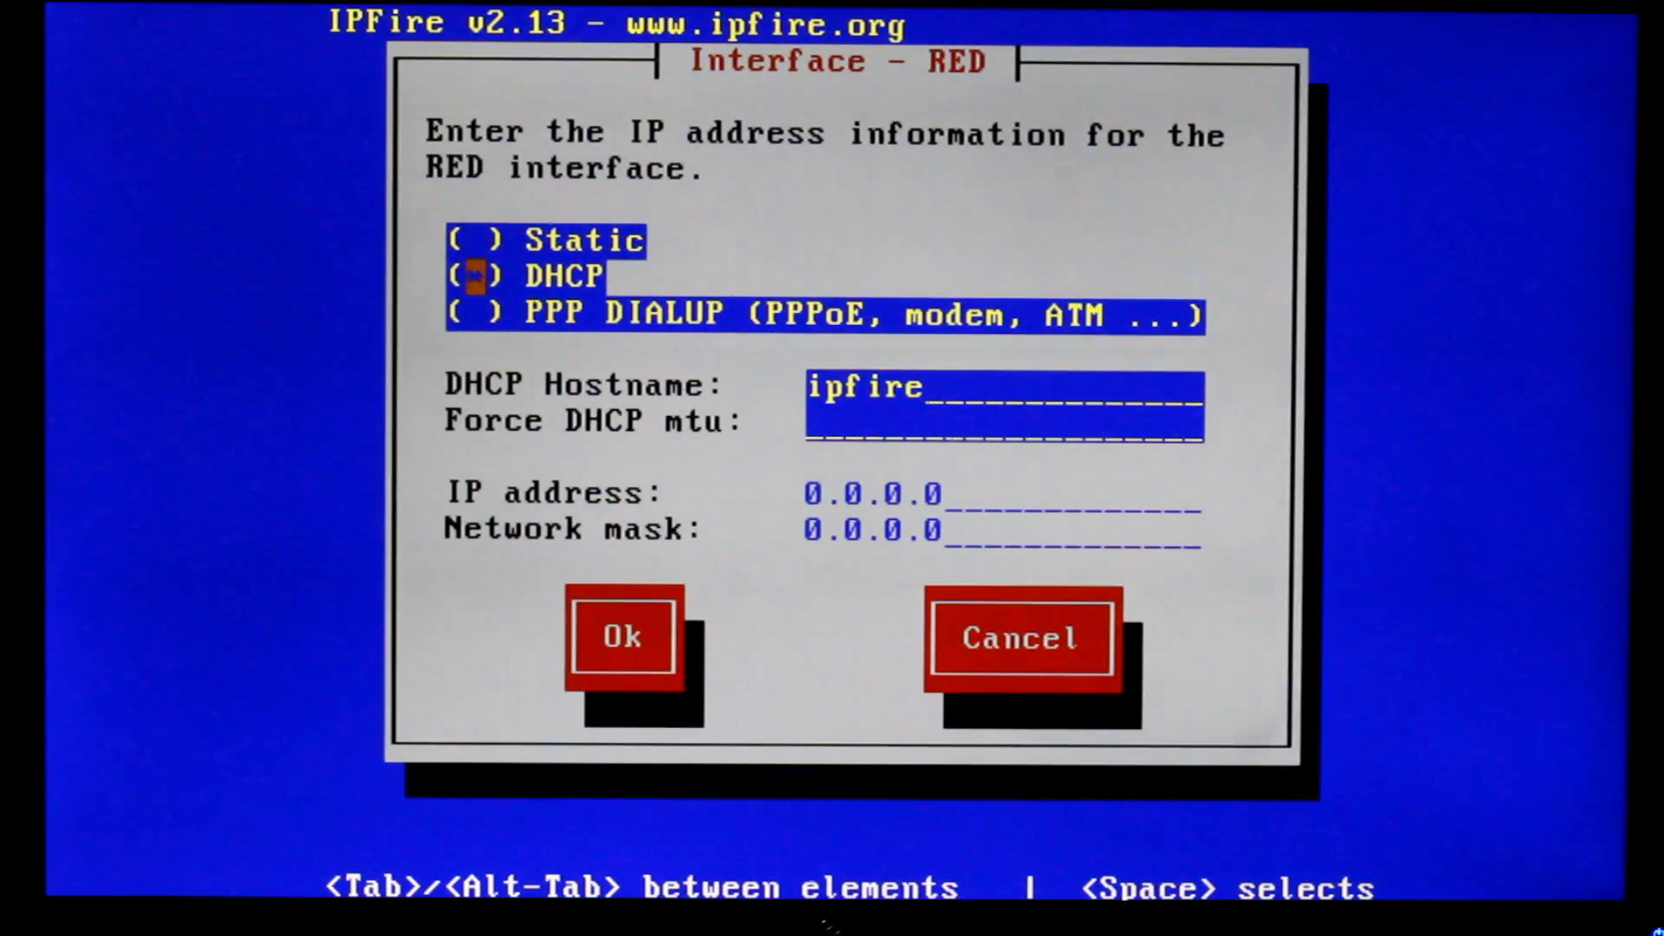
{"action": "key", "text": "Tab"}
{"action": "key", "text": "Tab"}
{"action": "key", "text": "Tab"}
{"action": "key", "text": "Tab"}
{"action": "key", "text": "Return"}
Finish address settings and bring up the DNS and Gateway settings
{"action": "key", "text": "Tab"}
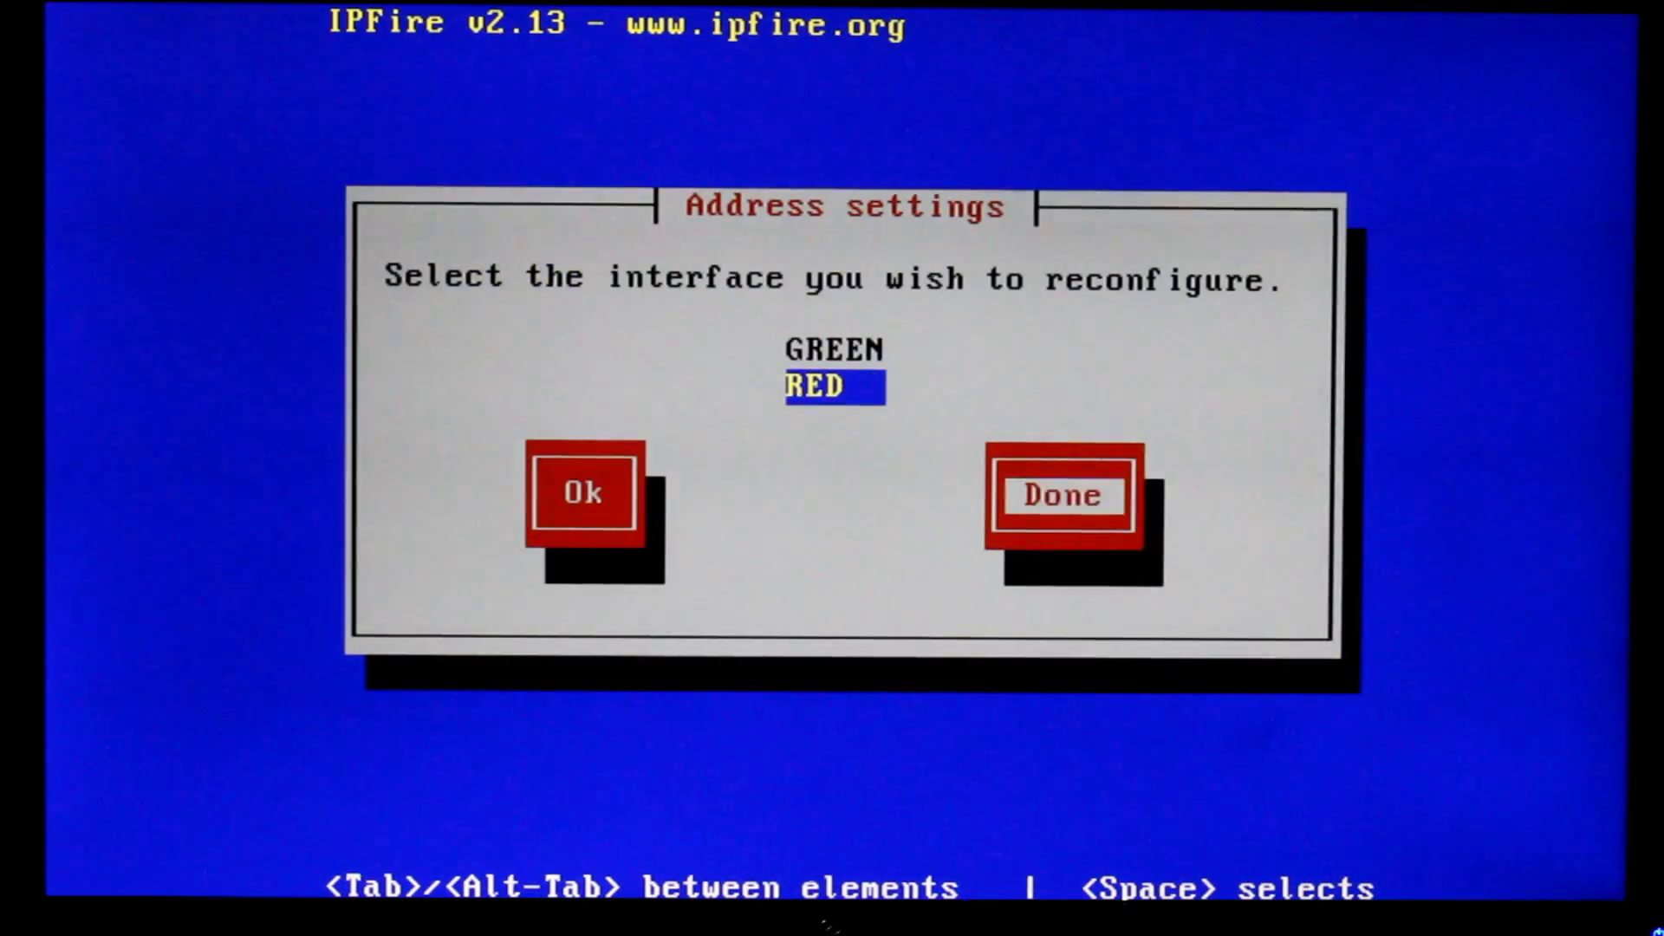
{"action": "key", "text": "Return"}
{"action": "key", "text": "Down"}
{"action": "key", "text": "Return"}
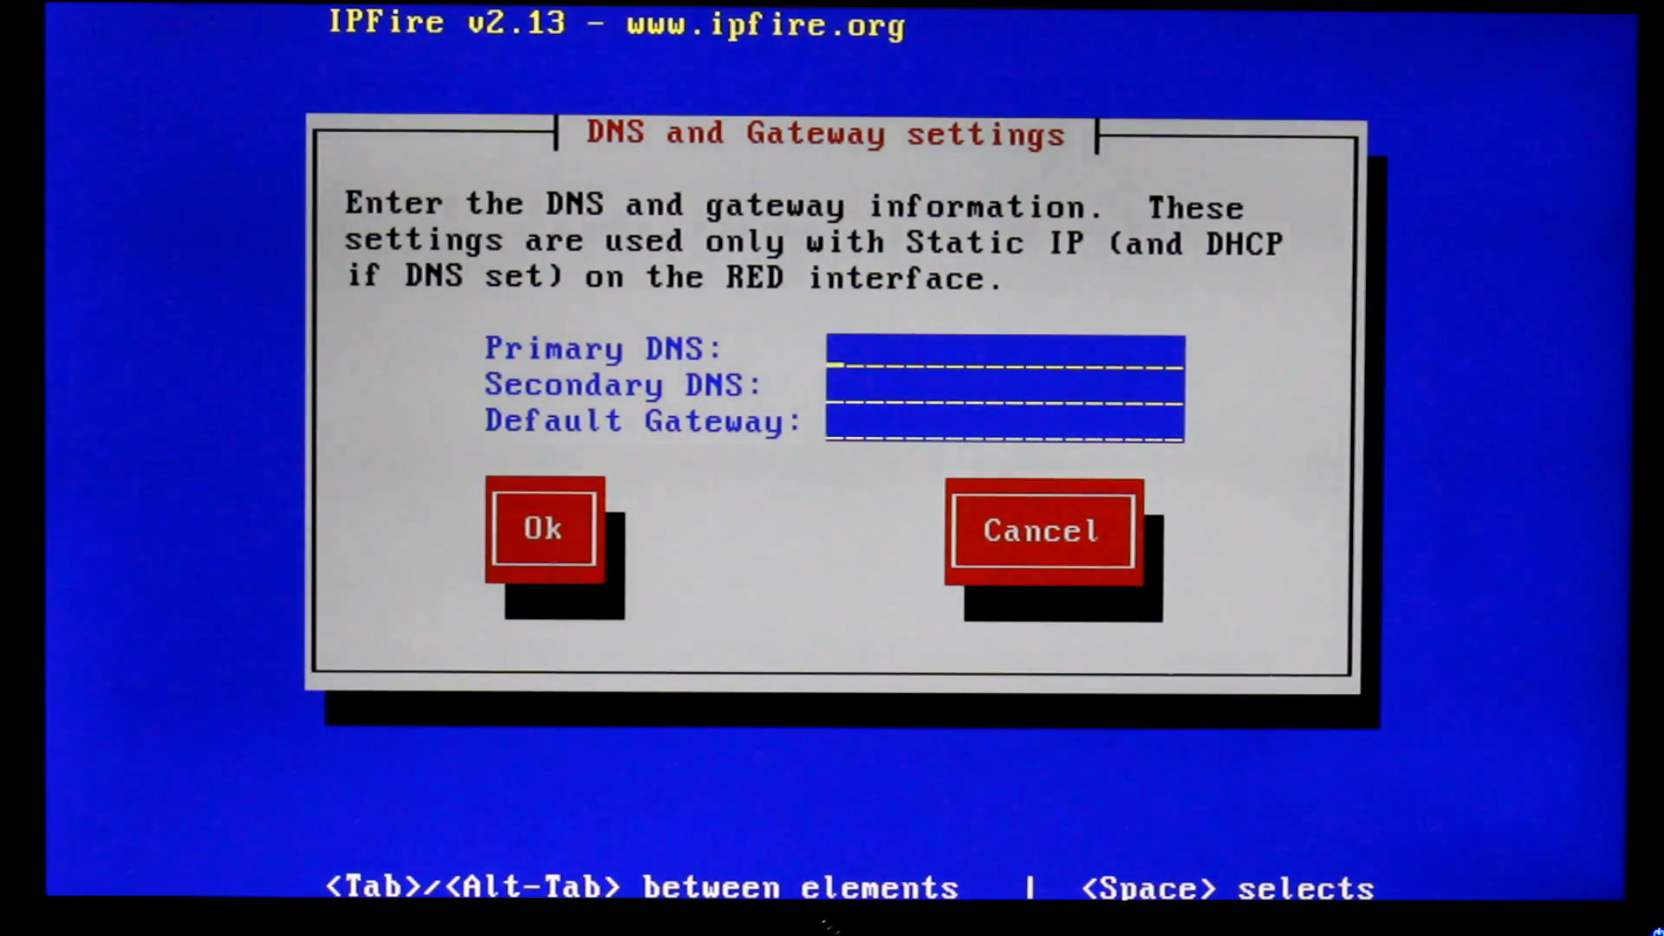
Leave the DNS and gateway fields blank and finish network configuration
{"action": "key", "text": "Tab"}
{"action": "key", "text": "Tab"}
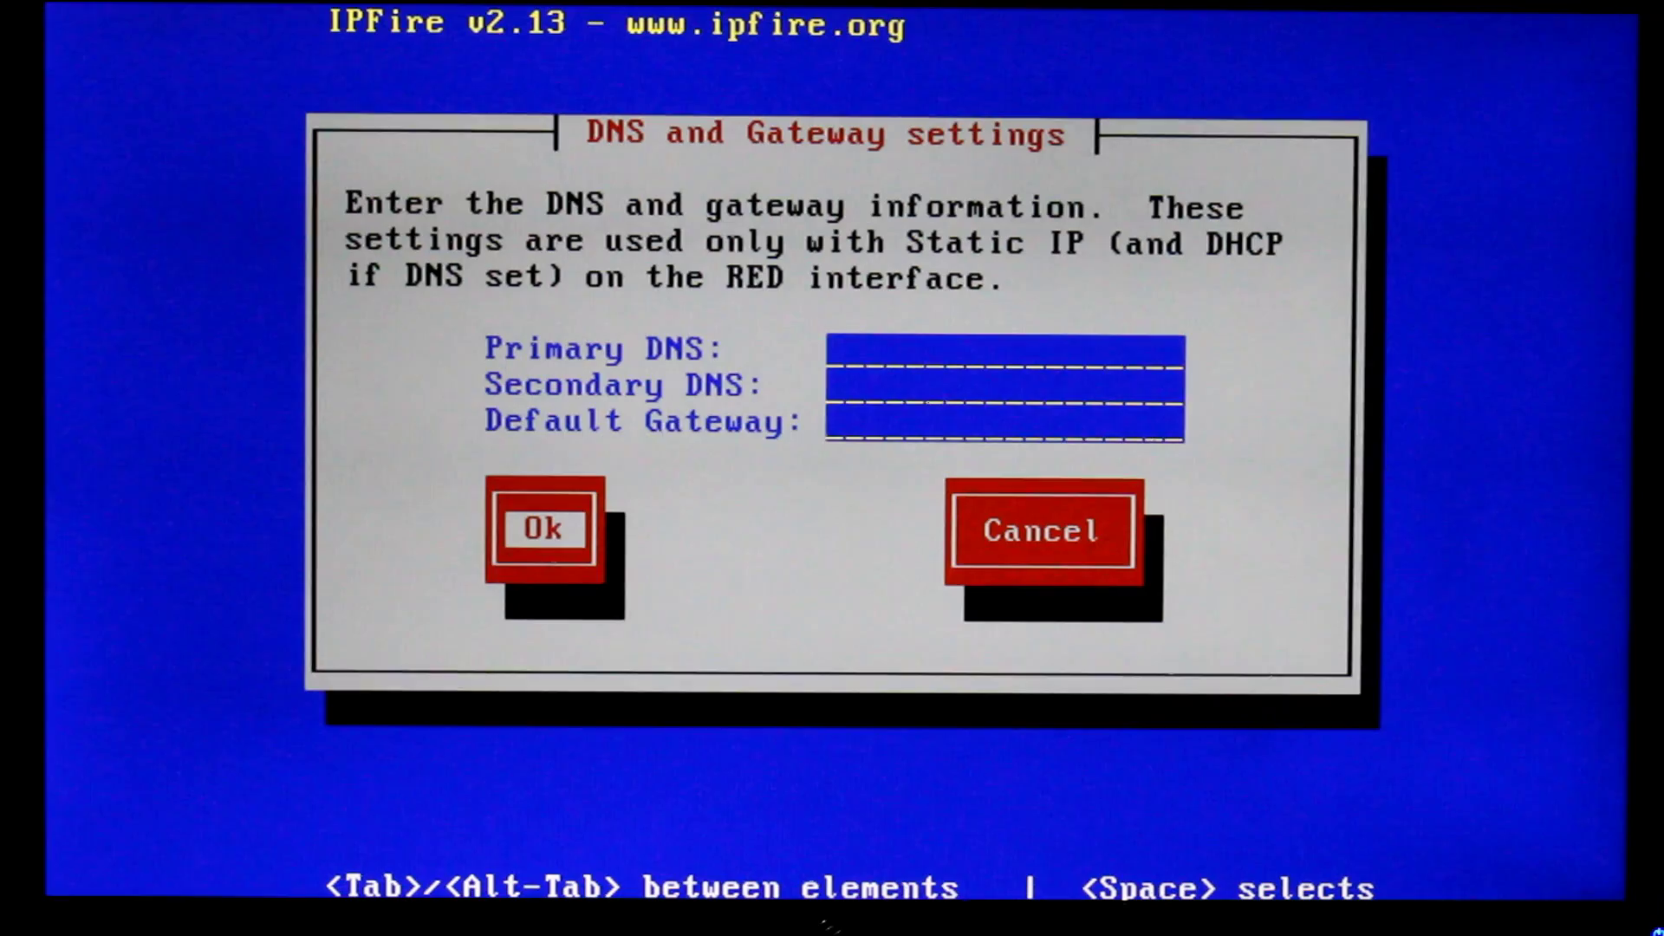
{"action": "key", "text": "Return"}
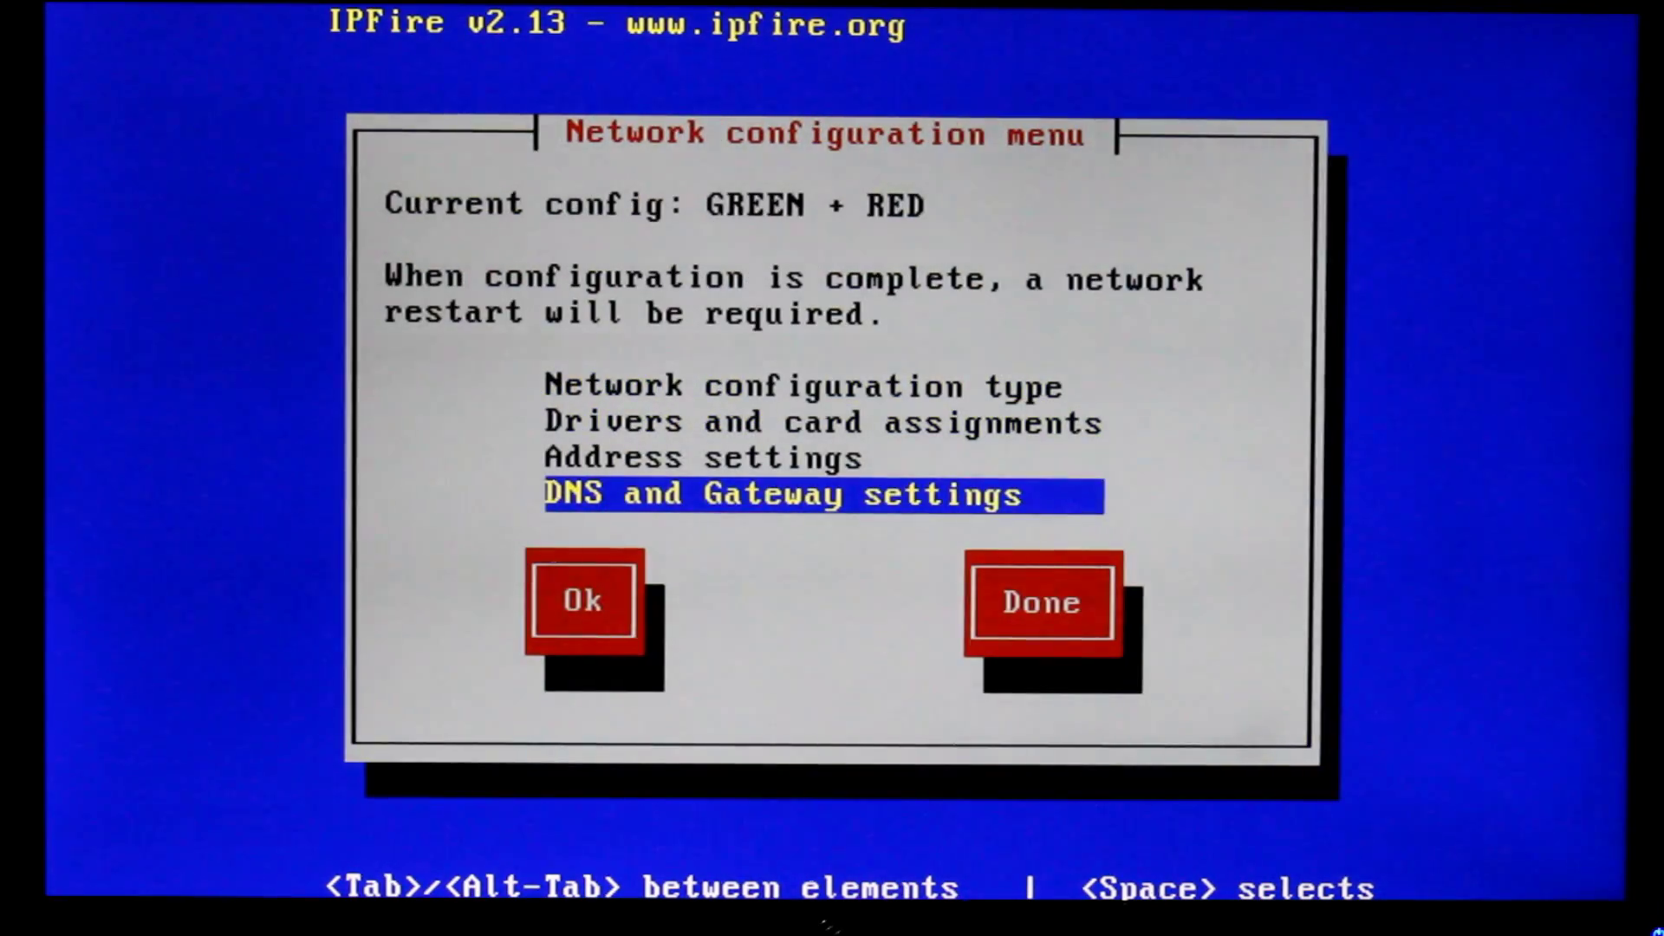
{"action": "key", "text": "Tab"}
{"action": "key", "text": "Tab"}
{"action": "key", "text": "Return"}
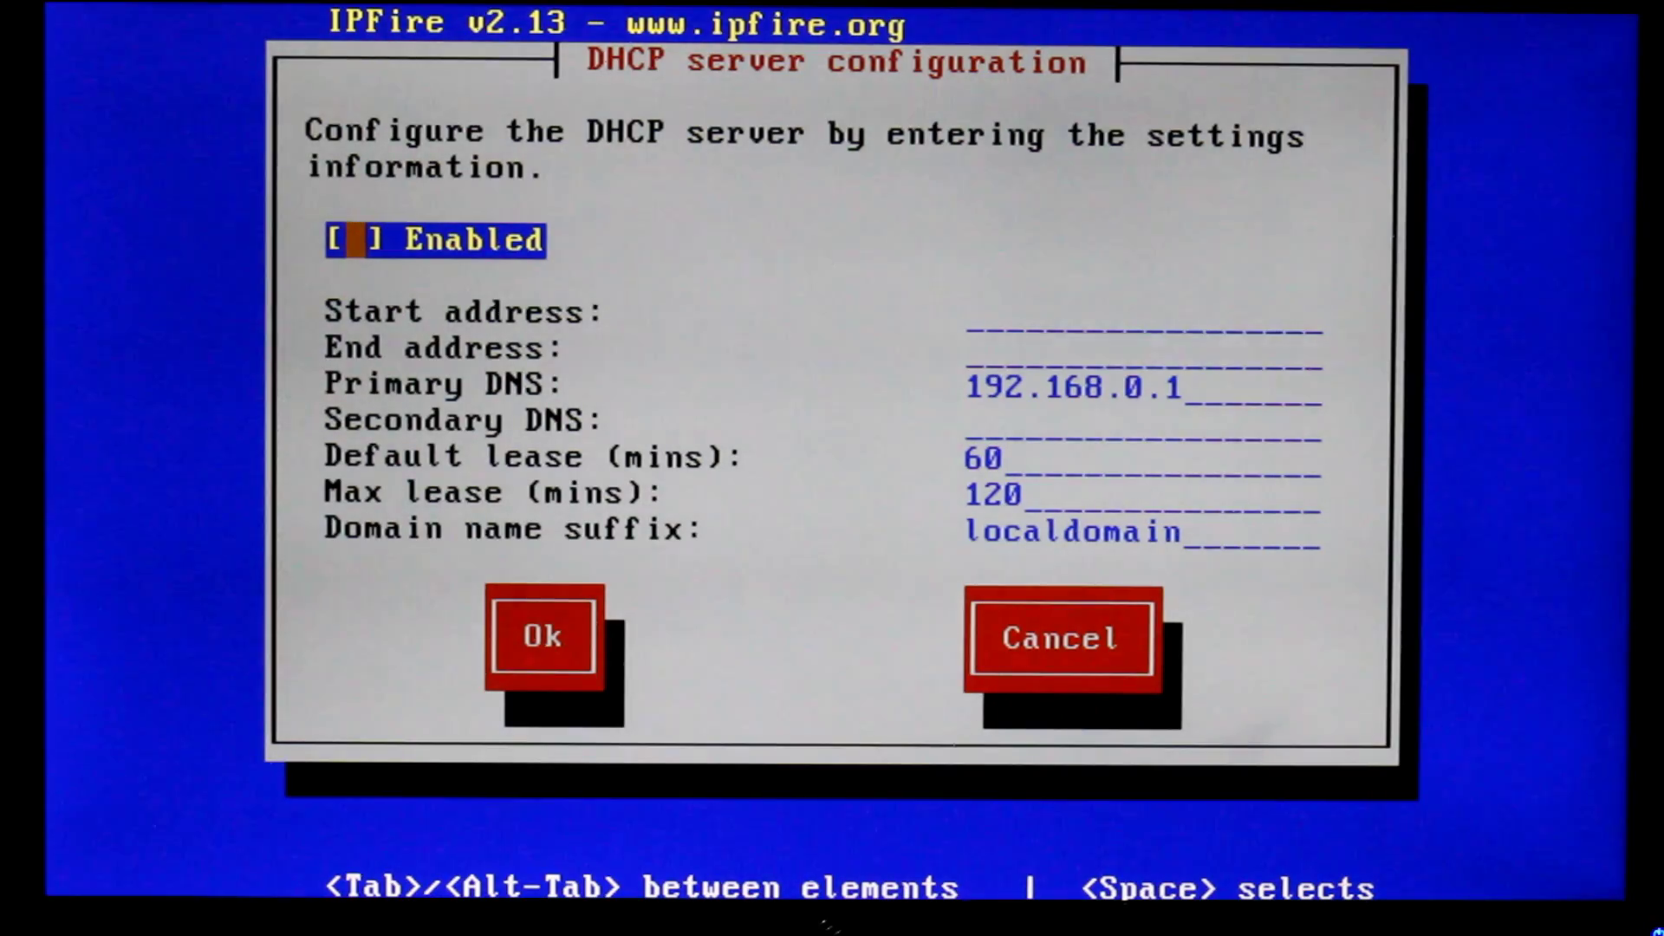
Turn on the DHCP server with start 192.168.0.100 and end 192.168.0.200, then confirm with Ok
{"action": "key", "text": "space"}
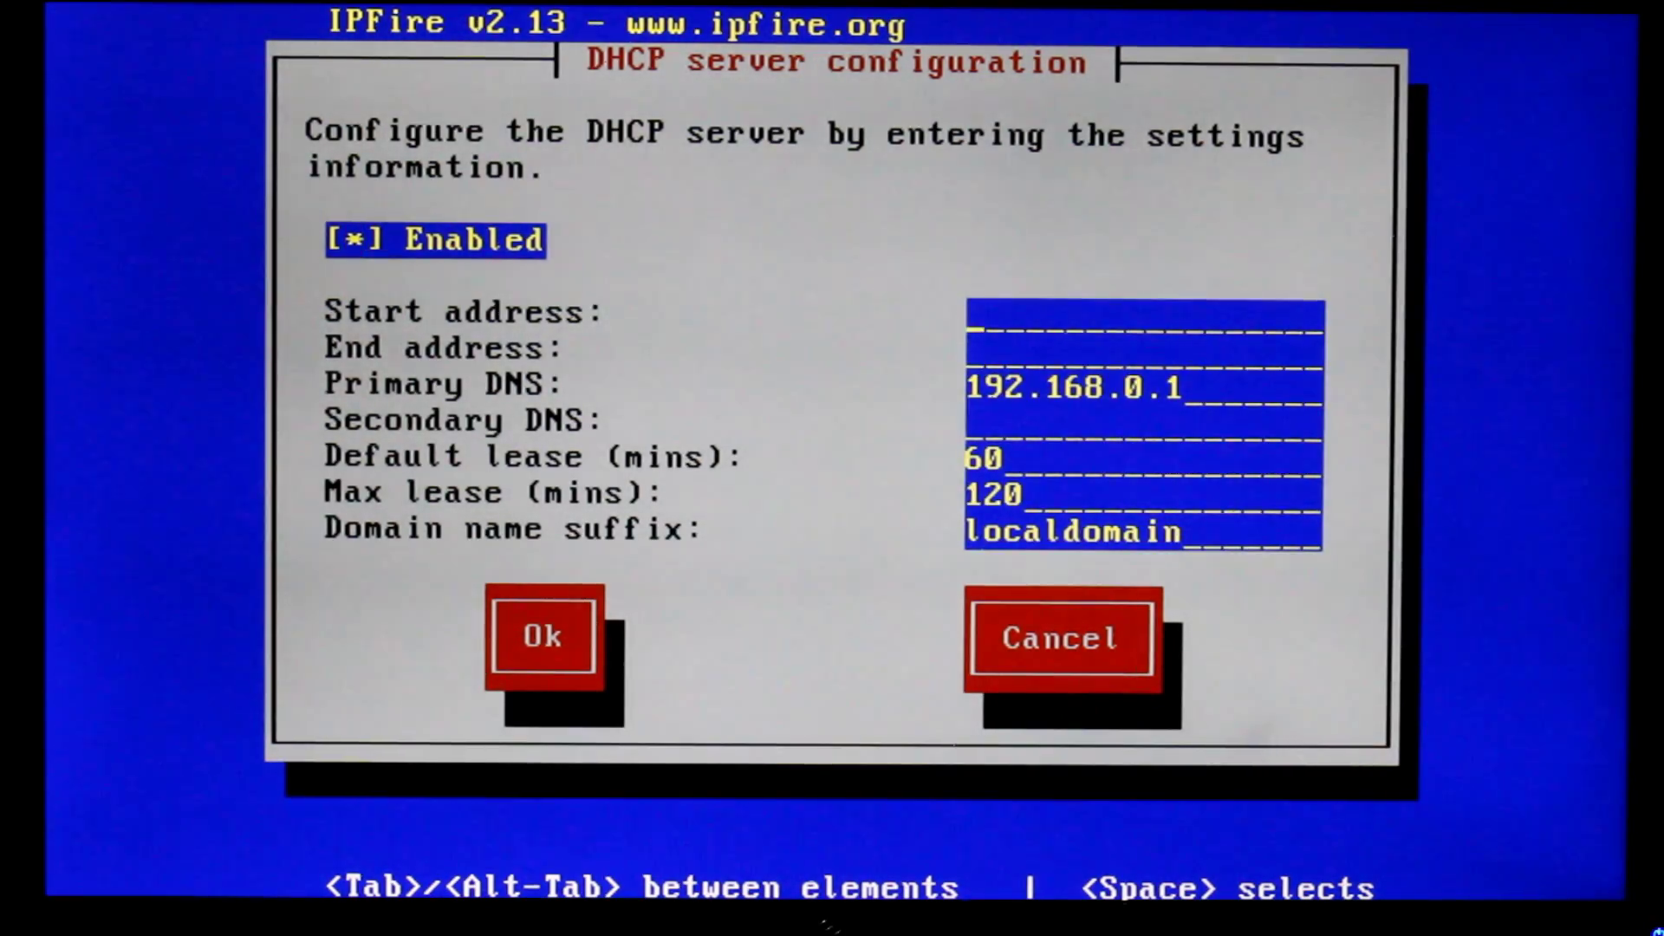
{"action": "type", "text": "192.168.0.3"}
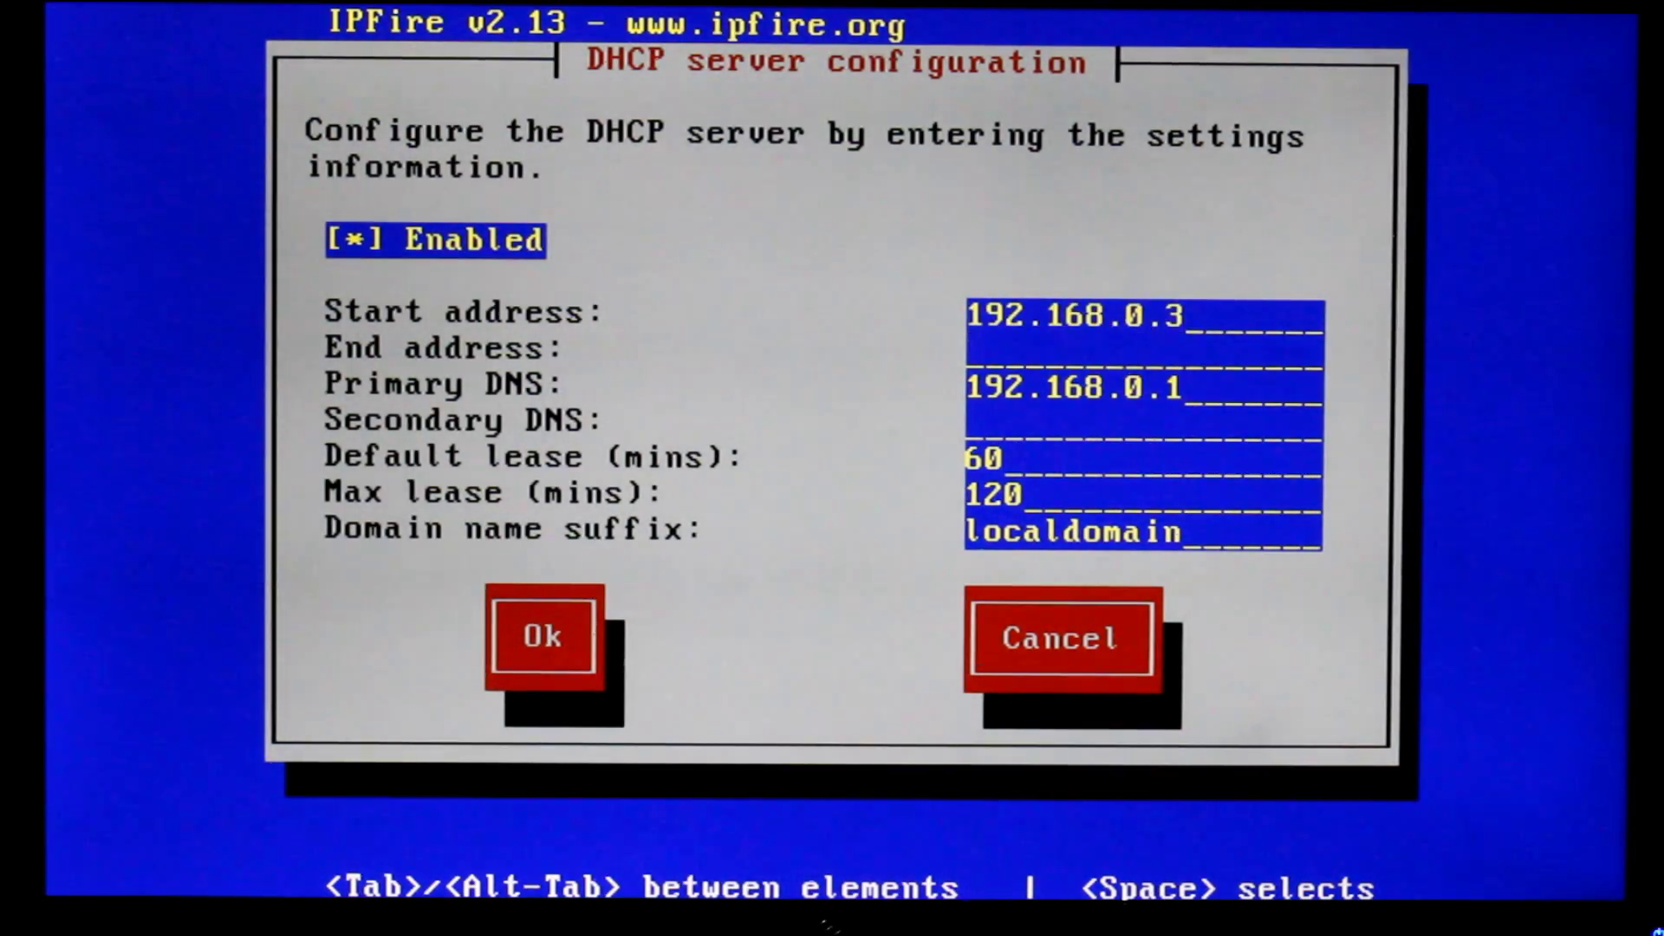
{"action": "key", "text": "BackSpace"}
{"action": "type", "text": "100"}
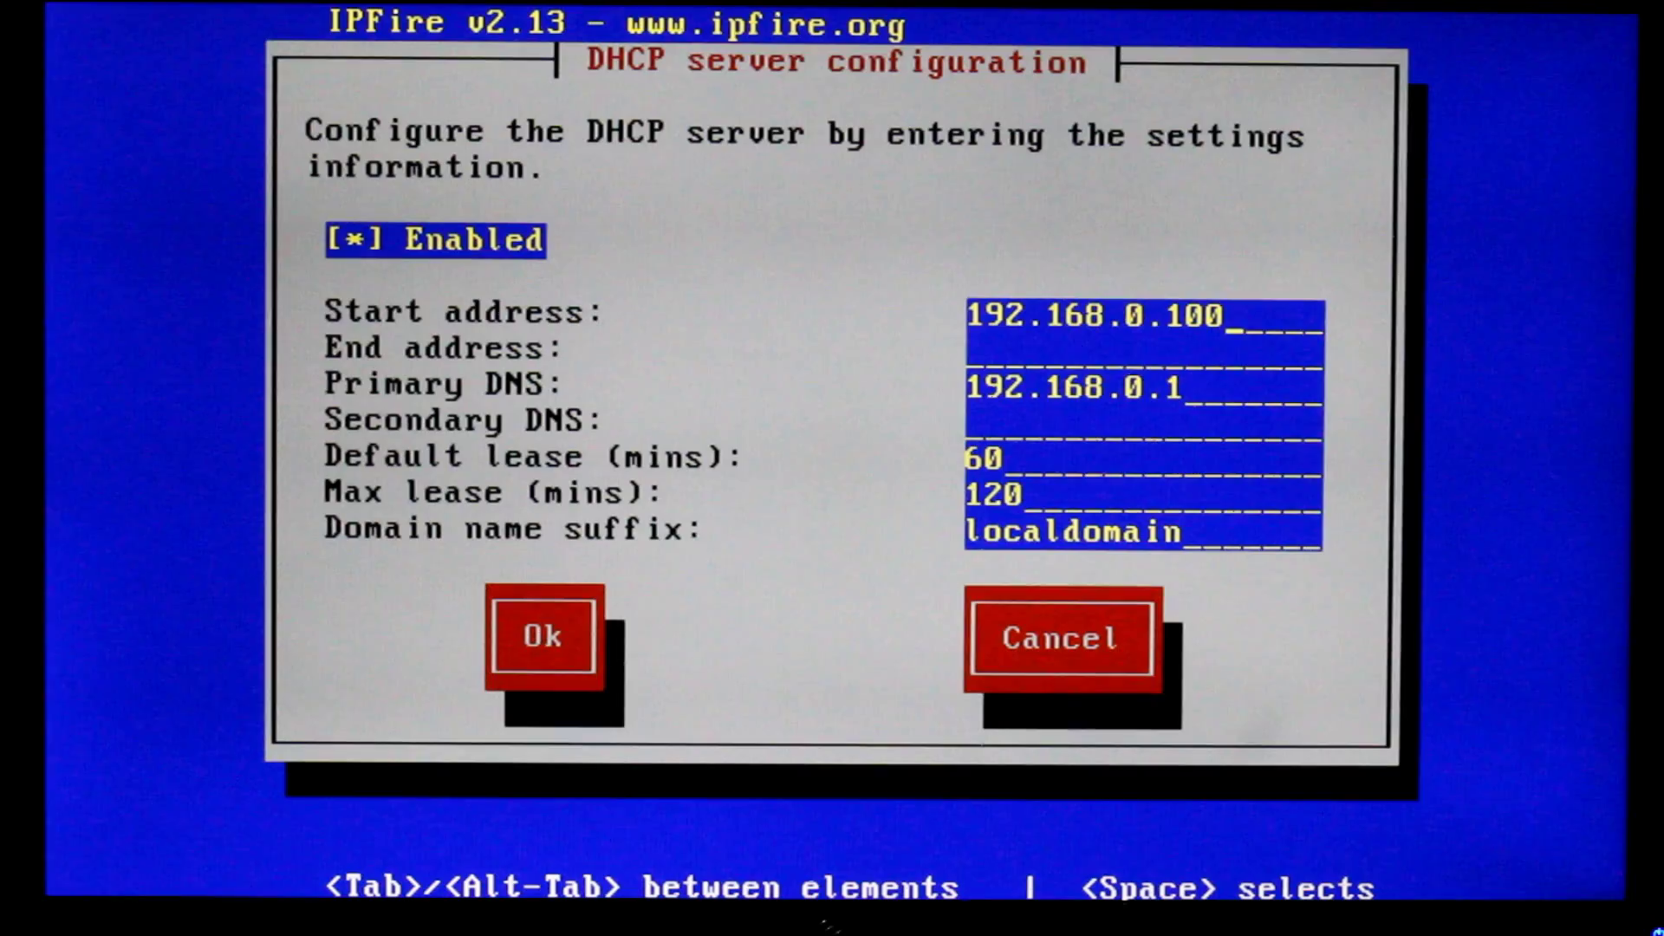
{"action": "key", "text": "Tab"}
{"action": "type", "text": "192."}
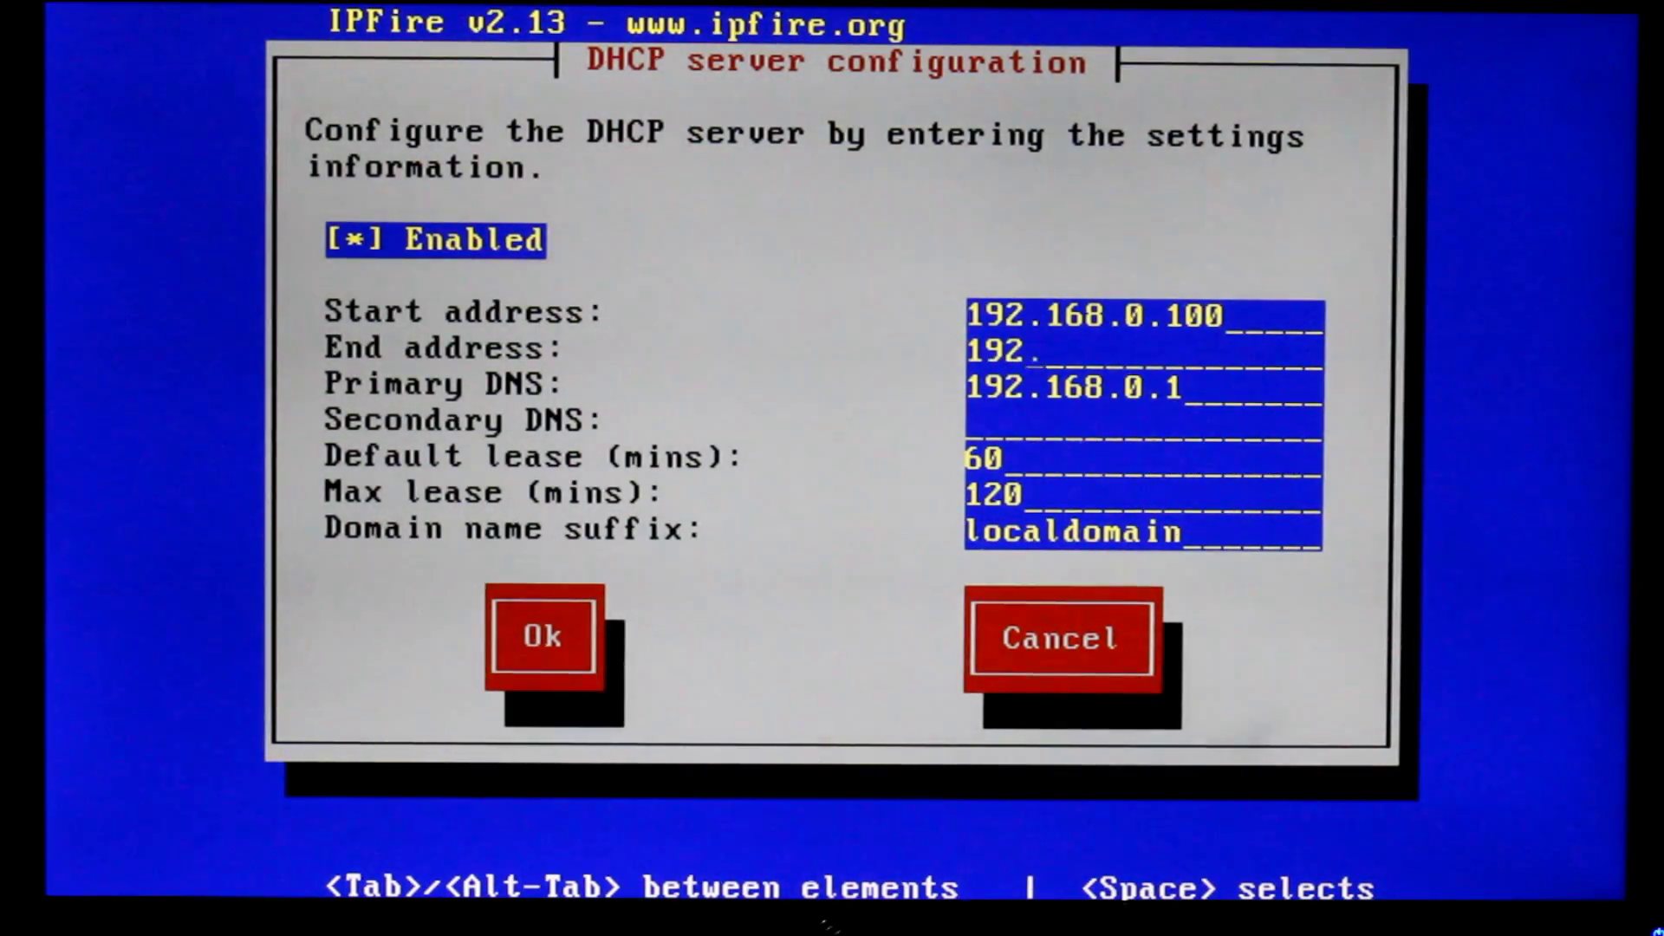
{"action": "type", "text": "168.0.200"}
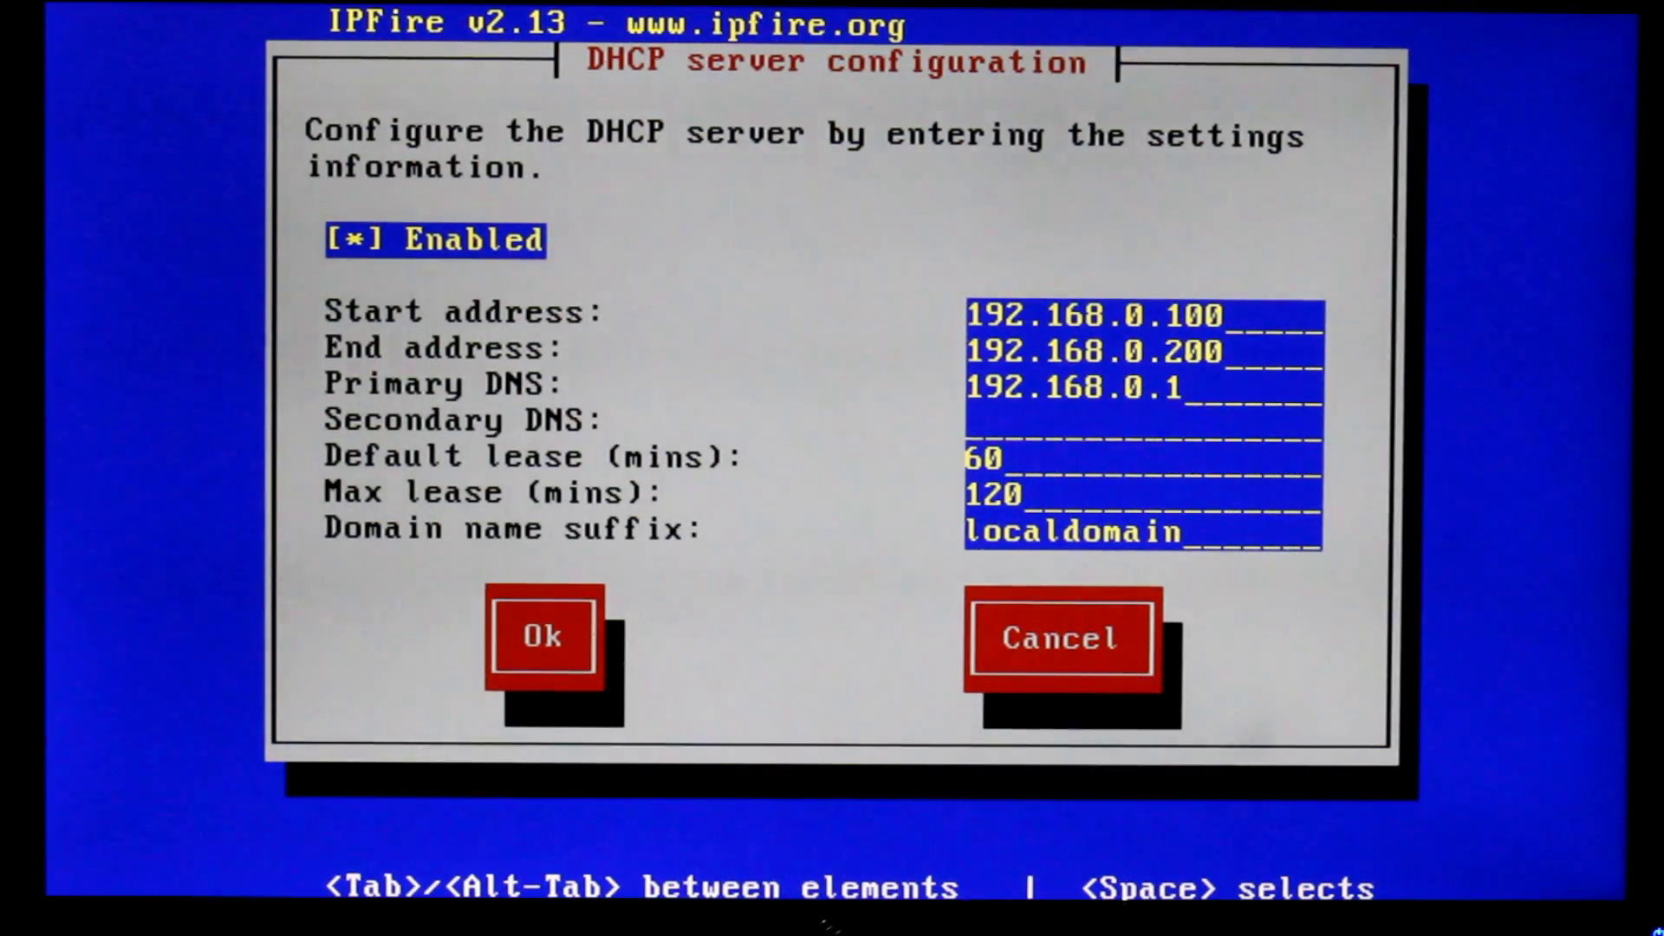
{"action": "key", "text": "Tab"}
{"action": "key", "text": "Tab"}
{"action": "key", "text": "Tab"}
{"action": "key", "text": "Tab"}
{"action": "key", "text": "Tab"}
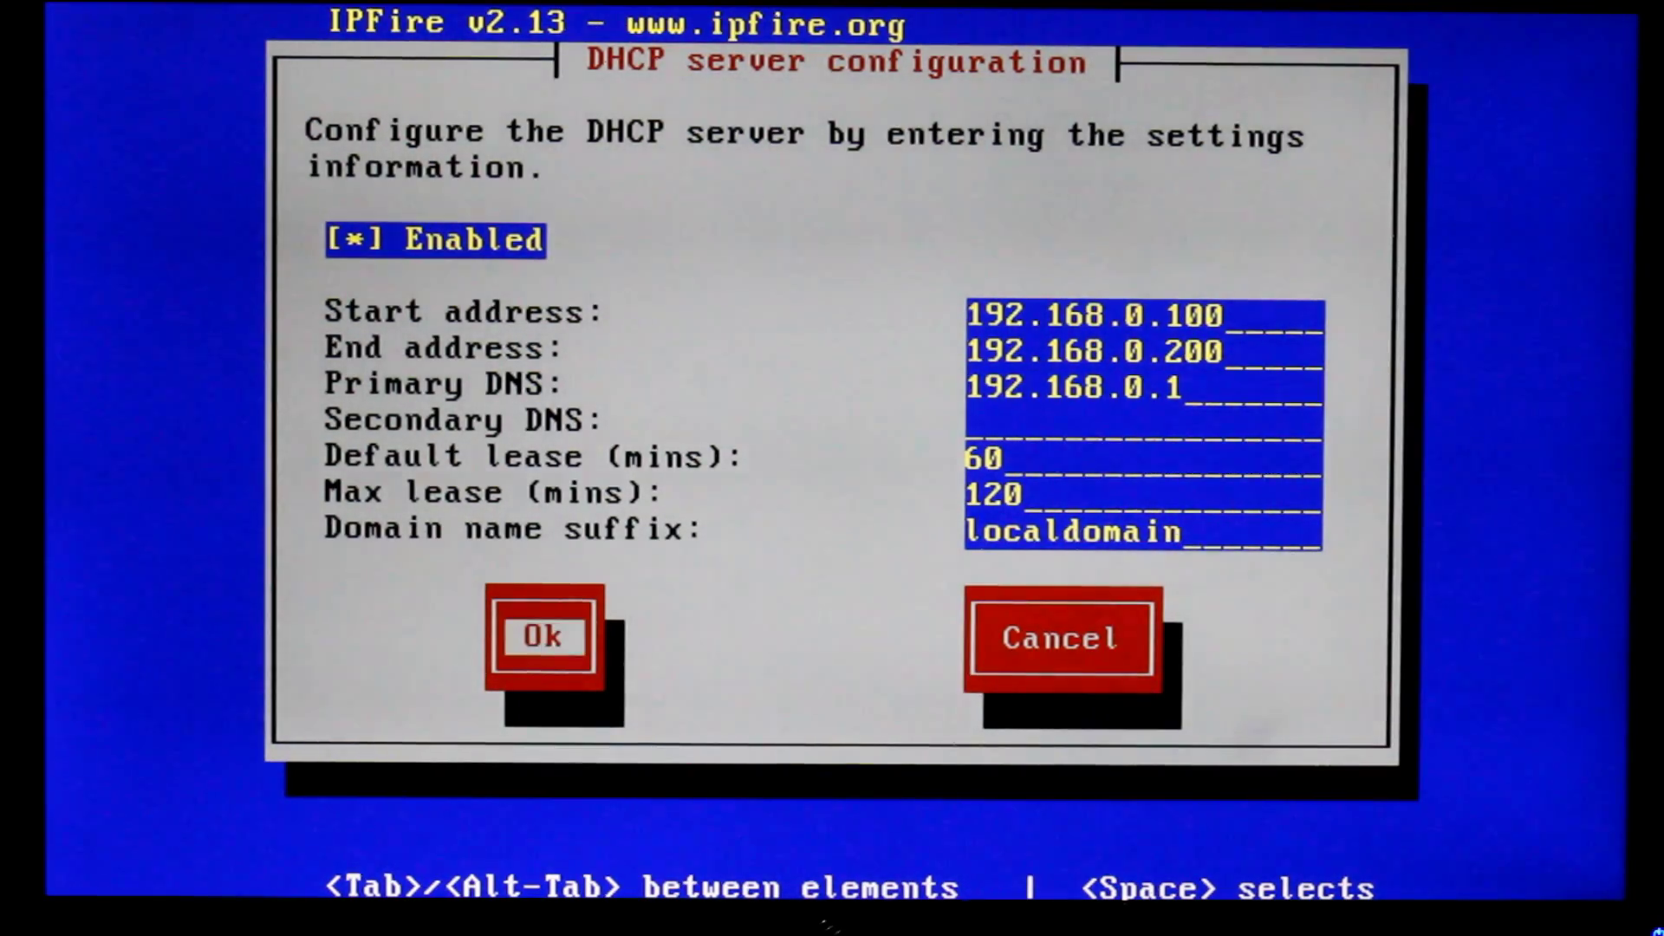
{"action": "key", "text": "Return"}
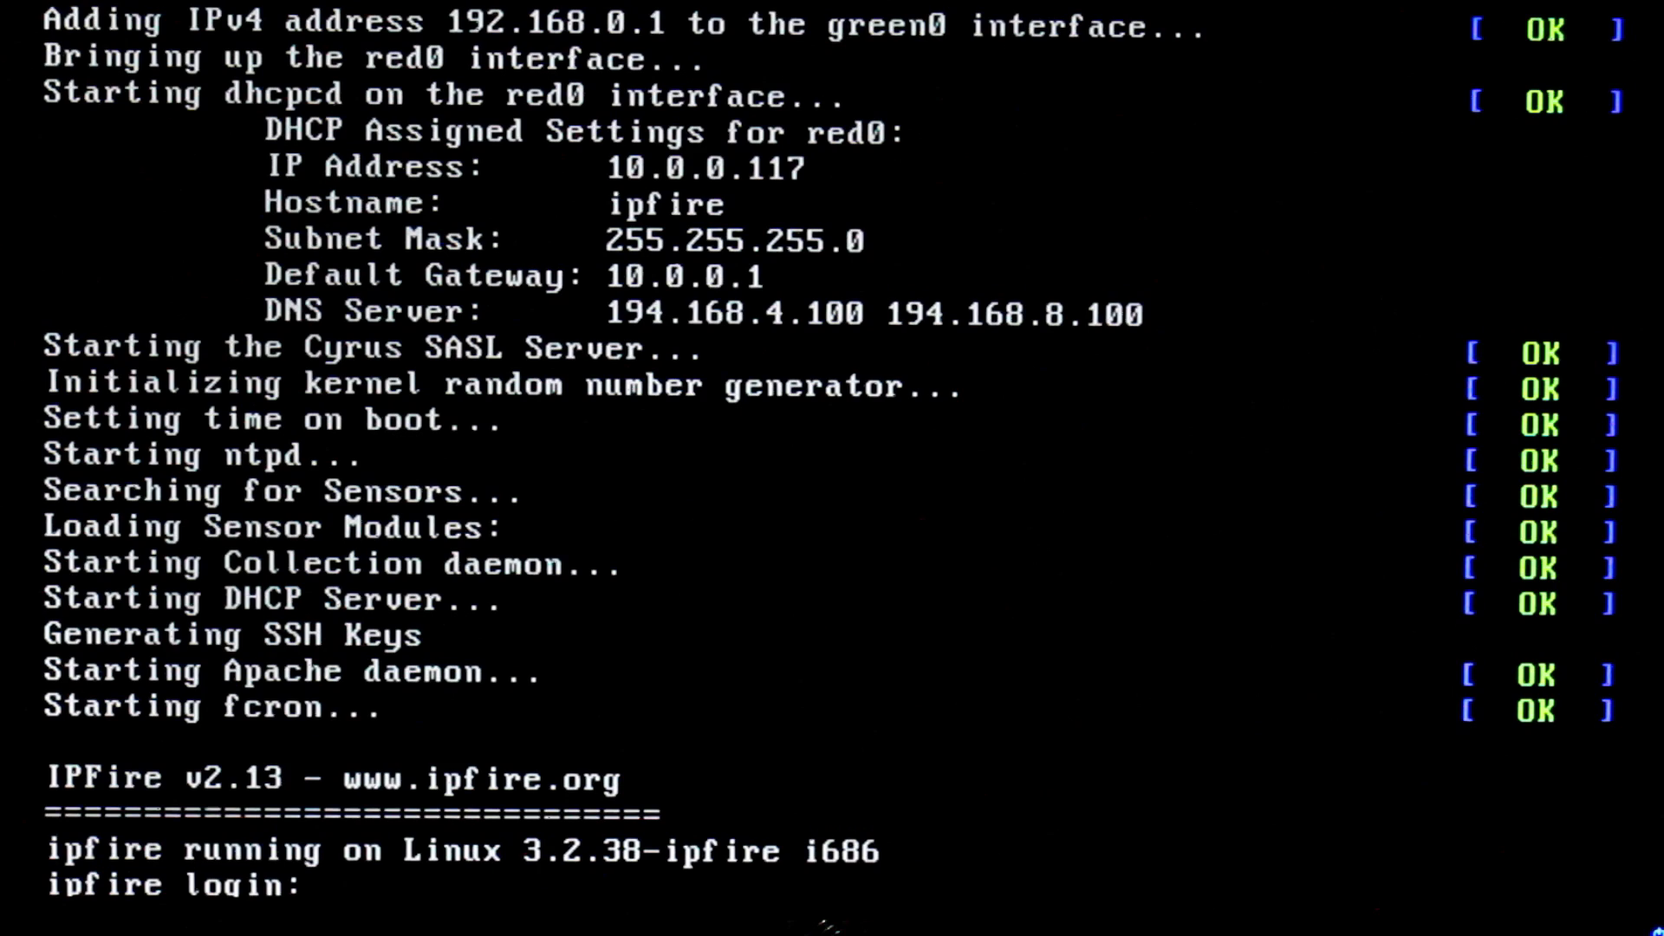
Log in to the console as root with the root password and run reboot
{"action": "type", "text": "root"}
{"action": "key", "text": "Return"}
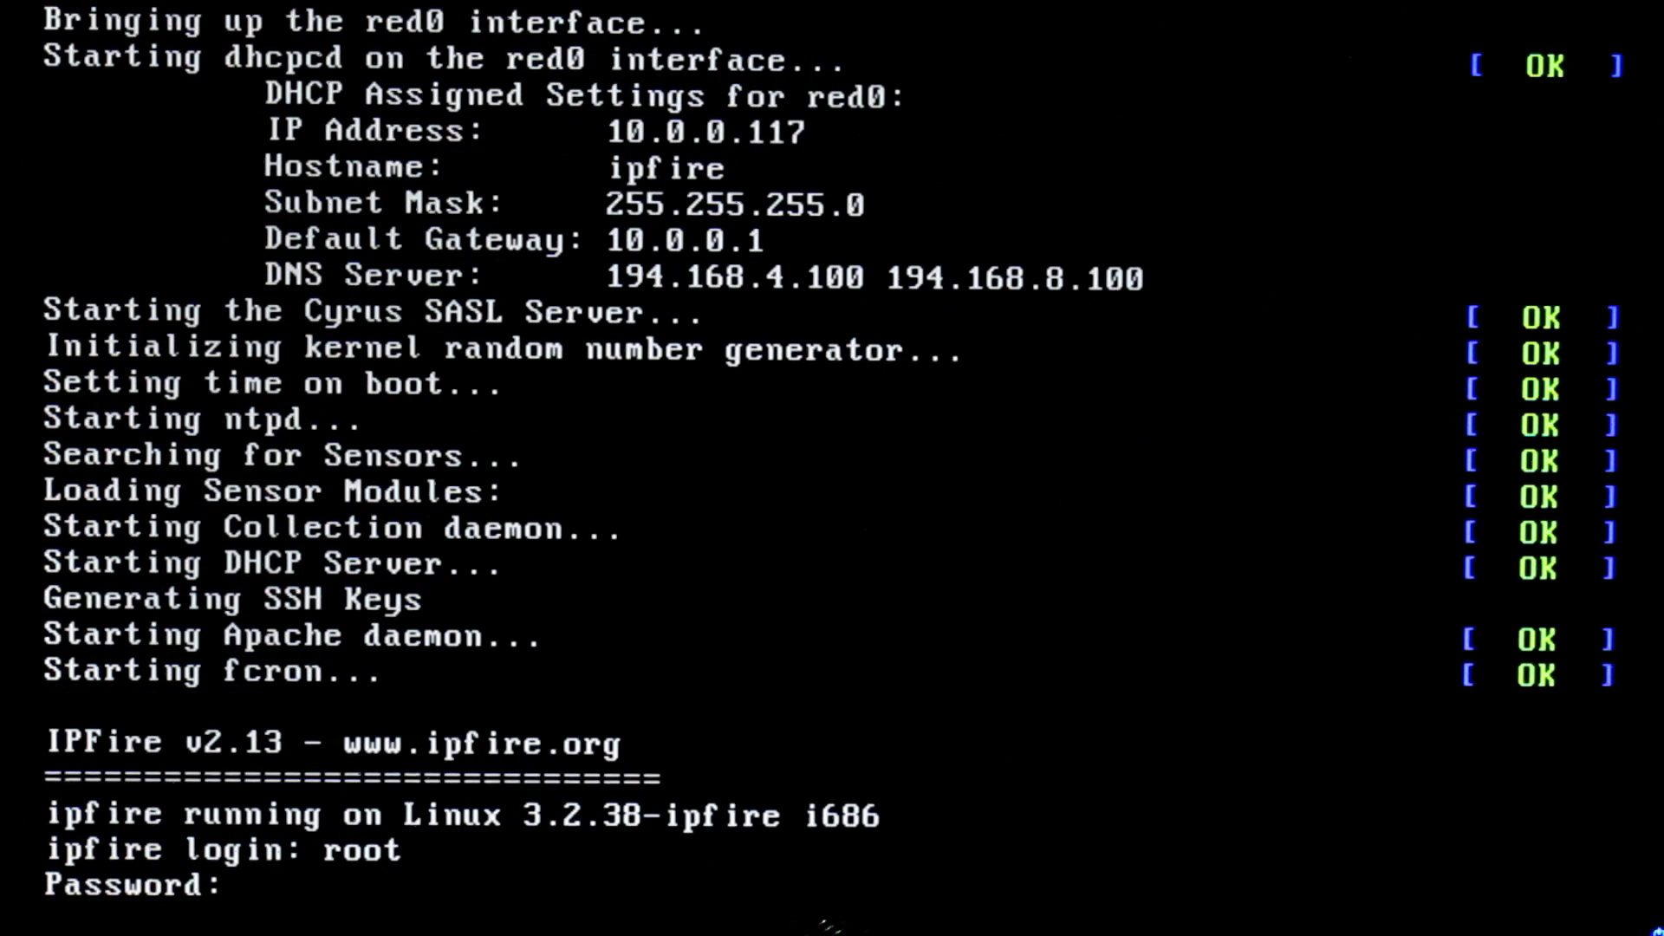
{"action": "key", "text": "Return"}
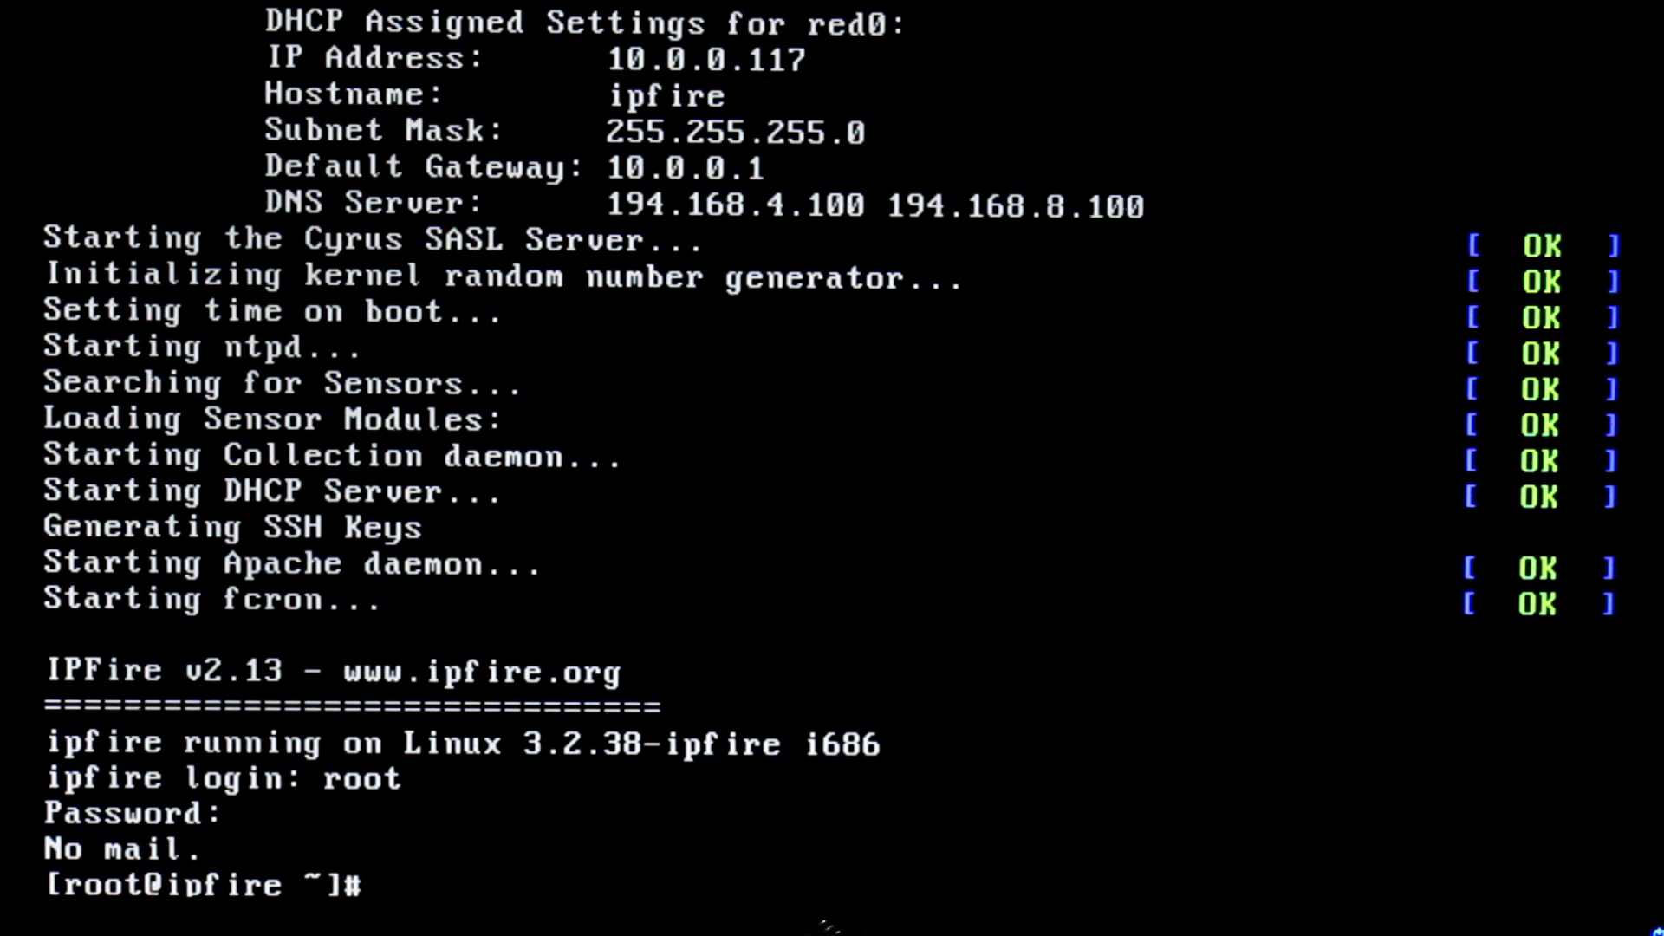
{"action": "type", "text": "reboot"}
{"action": "key", "text": "Return"}
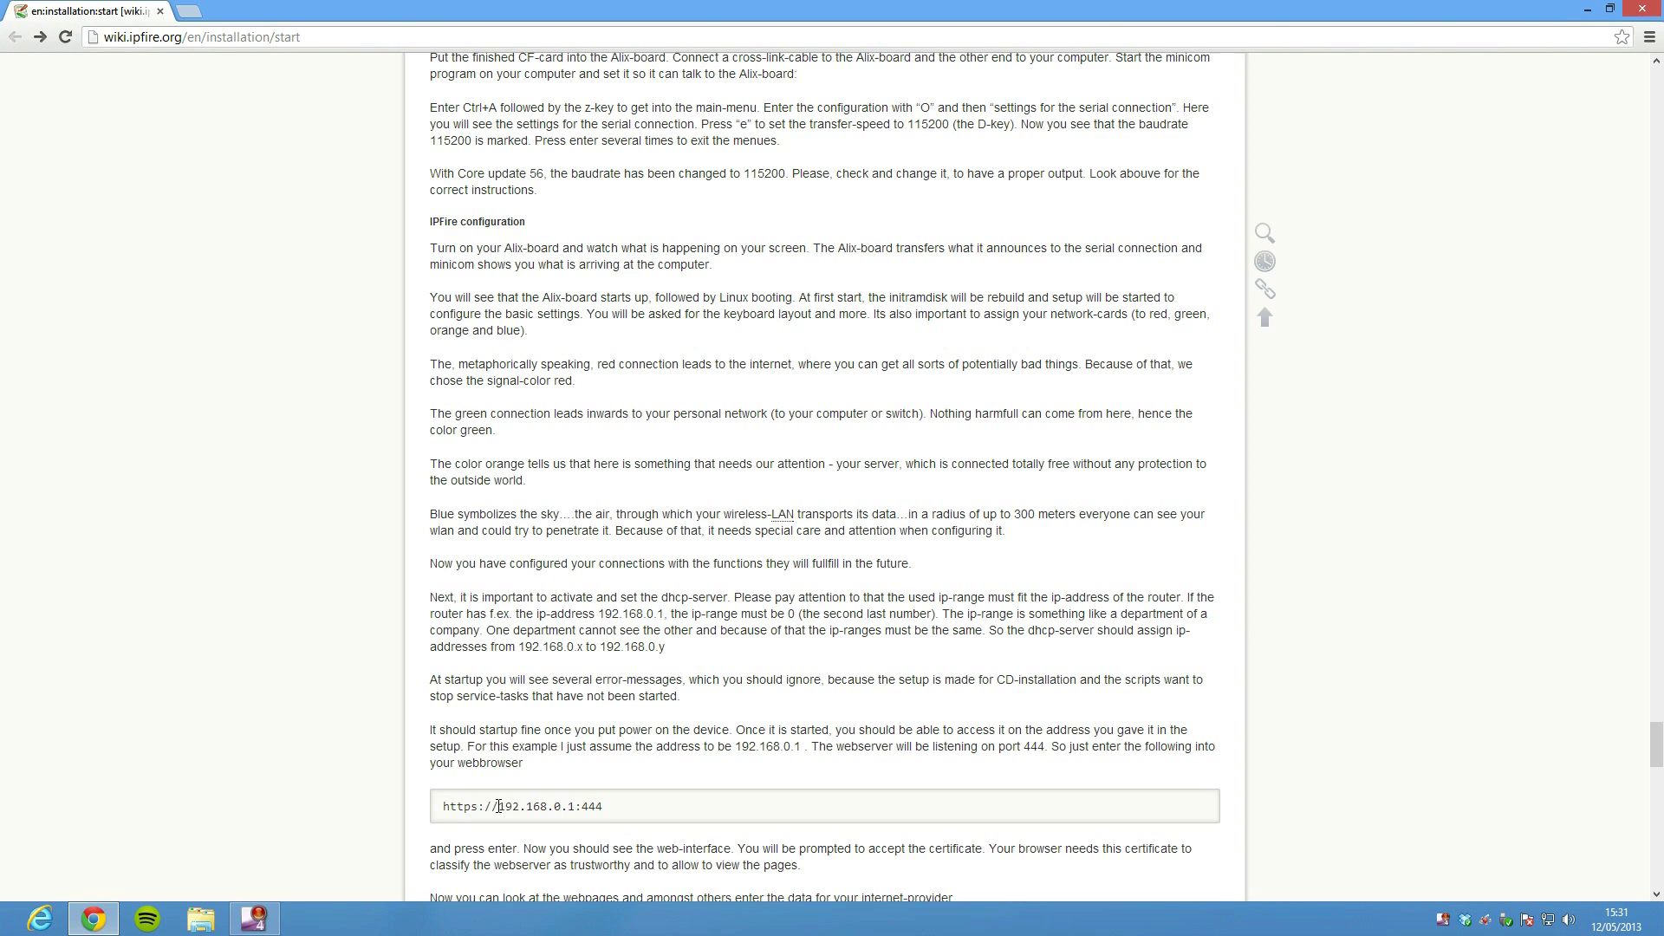
{"action": "left_click_drag", "start_coordinate": [498, 806], "coordinate": [605, 807]}
{"action": "left_click", "coordinate": [563, 811]}
{"action": "left_click", "coordinate": [450, 808]}
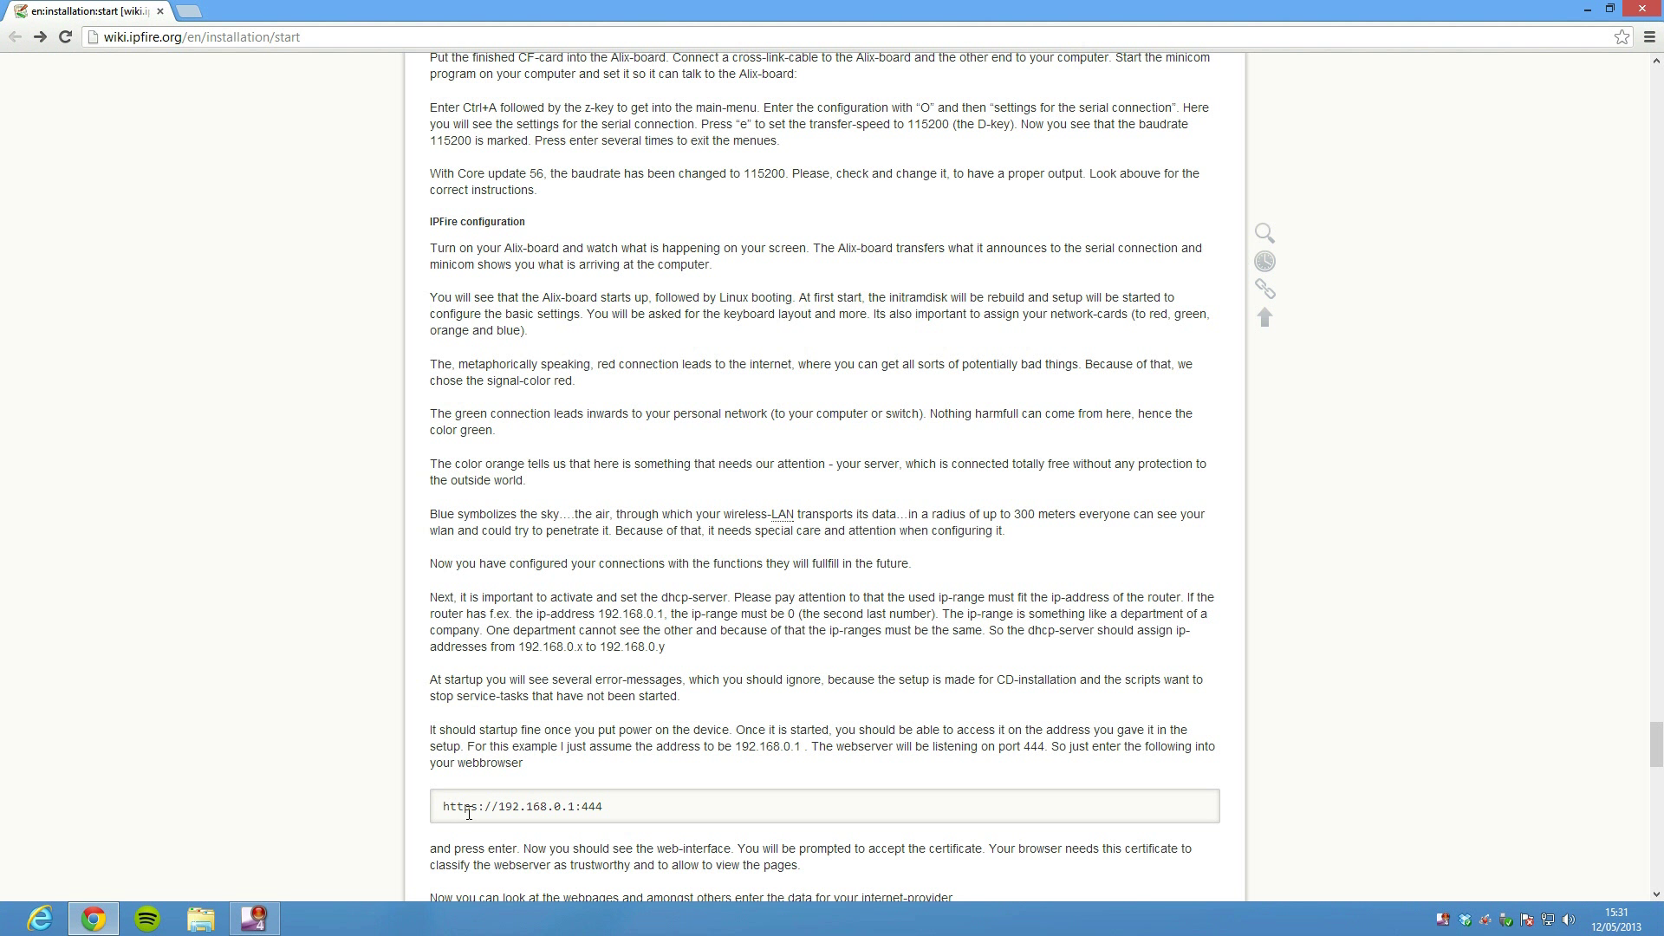
{"action": "double_click", "coordinate": [451, 809]}
{"action": "double_click", "coordinate": [507, 809]}
{"action": "triple_click", "coordinate": [507, 809]}
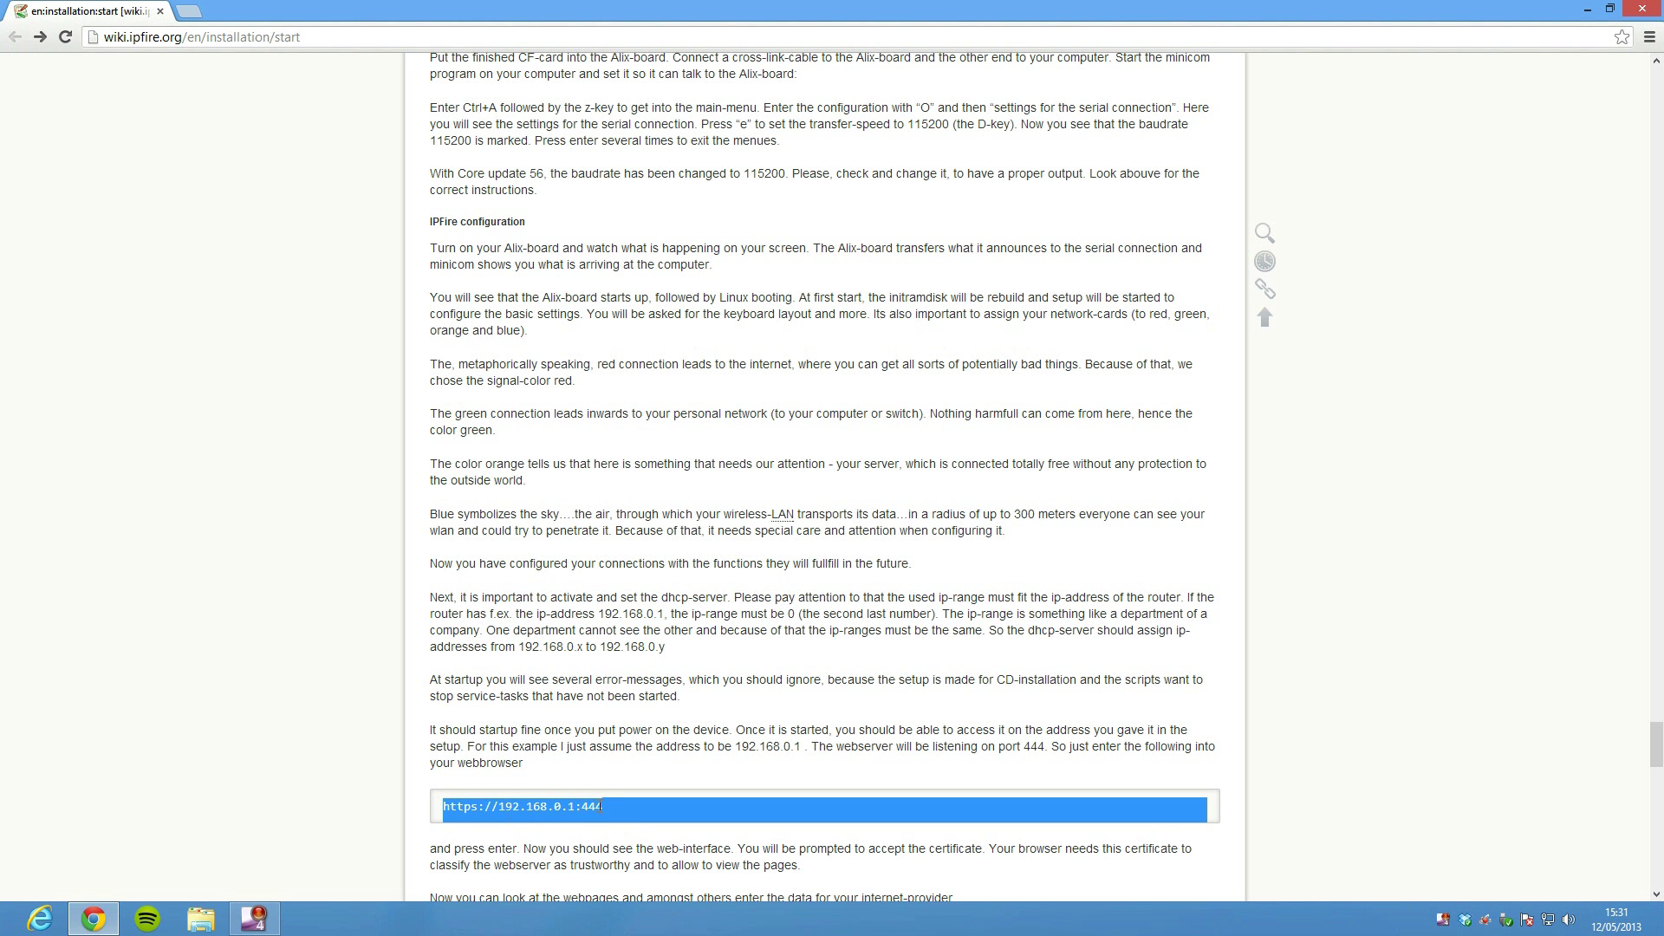
{"action": "left_click_drag", "start_coordinate": [602, 807], "coordinate": [447, 809]}
{"action": "key", "text": "ctrl+c"}
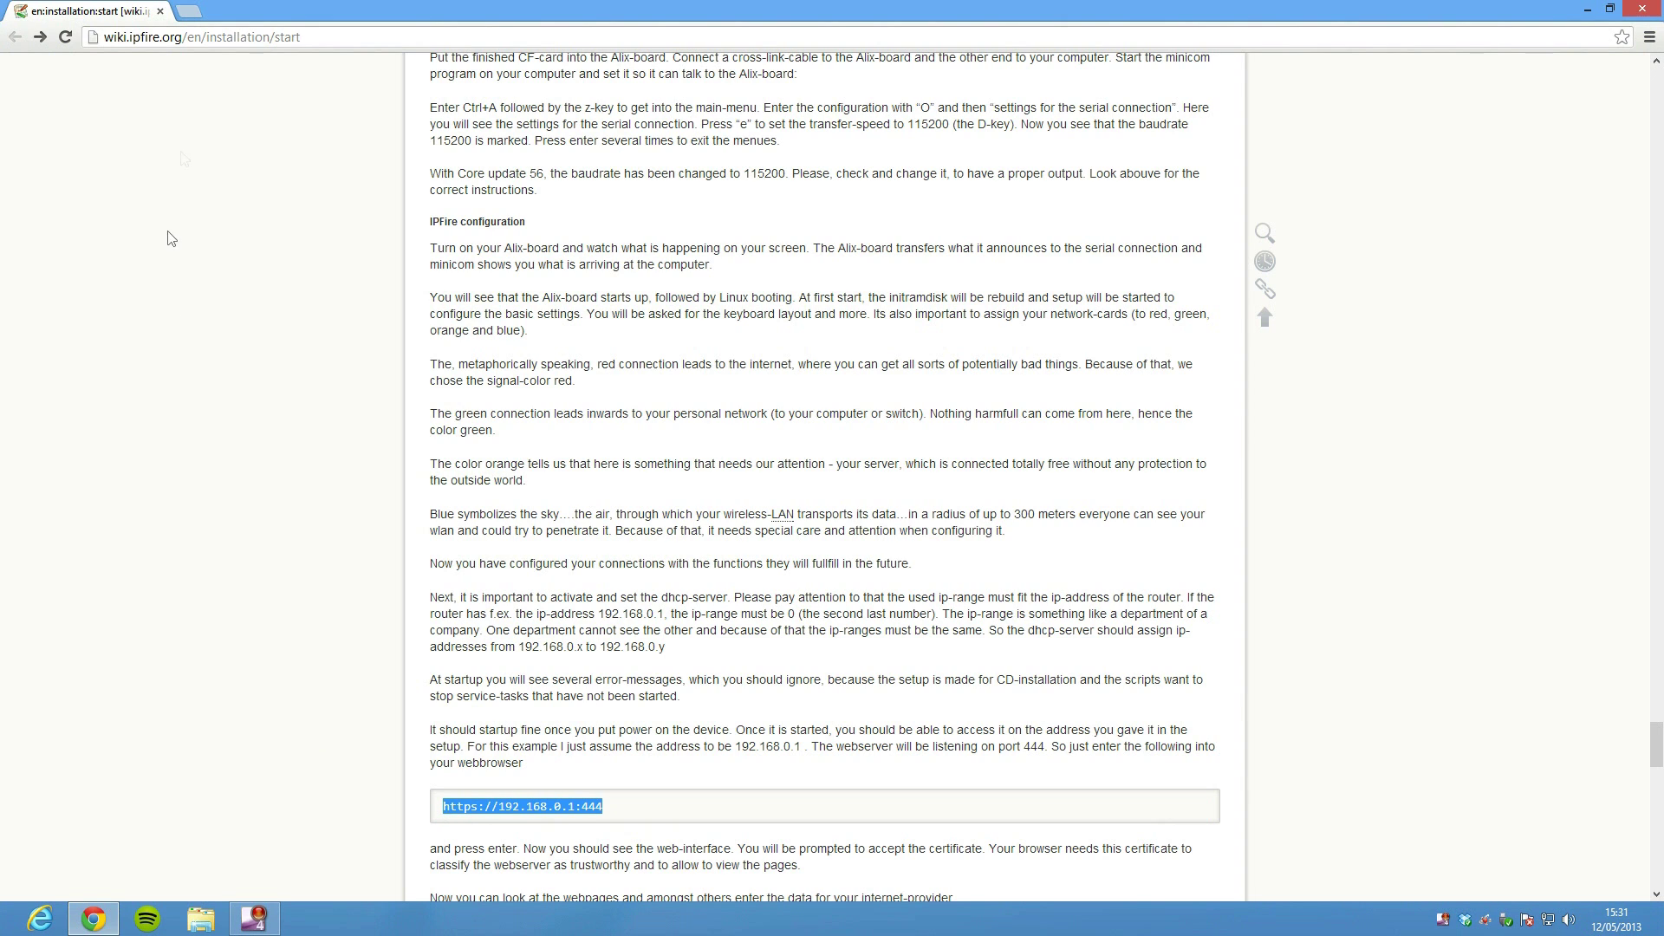
{"action": "left_click", "coordinate": [270, 39]}
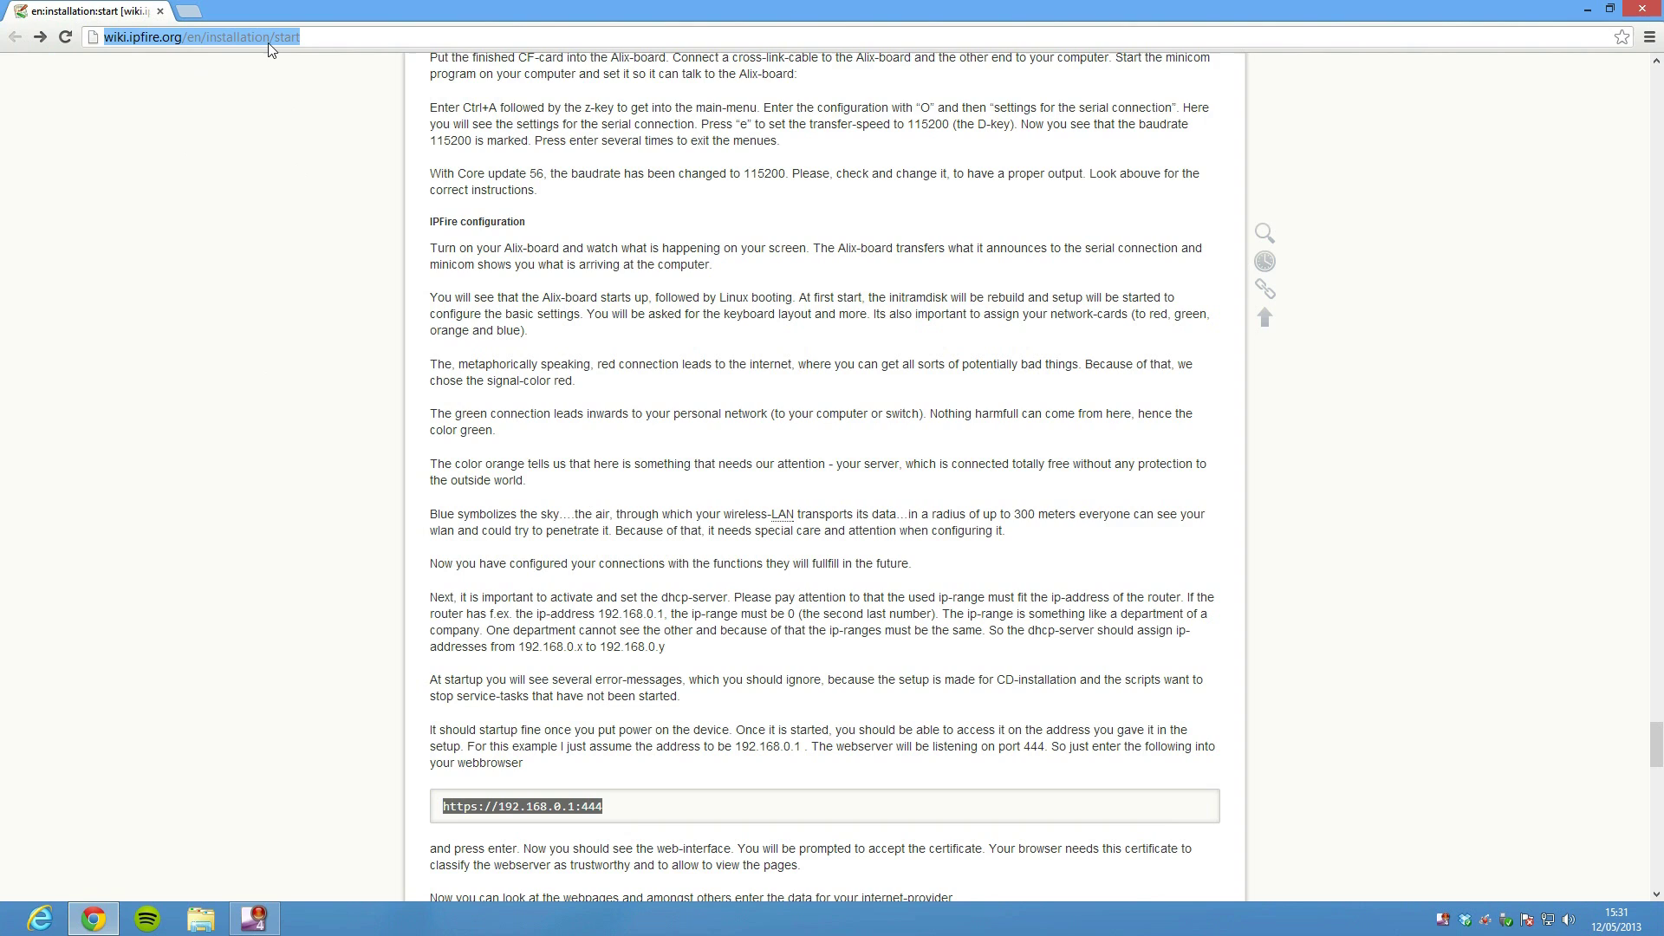
Open the pasted web interface address, log in with the admin credentials, and view it full-screen enlarged
{"action": "key", "text": "ctrl+v"}
{"action": "key", "text": "Return"}
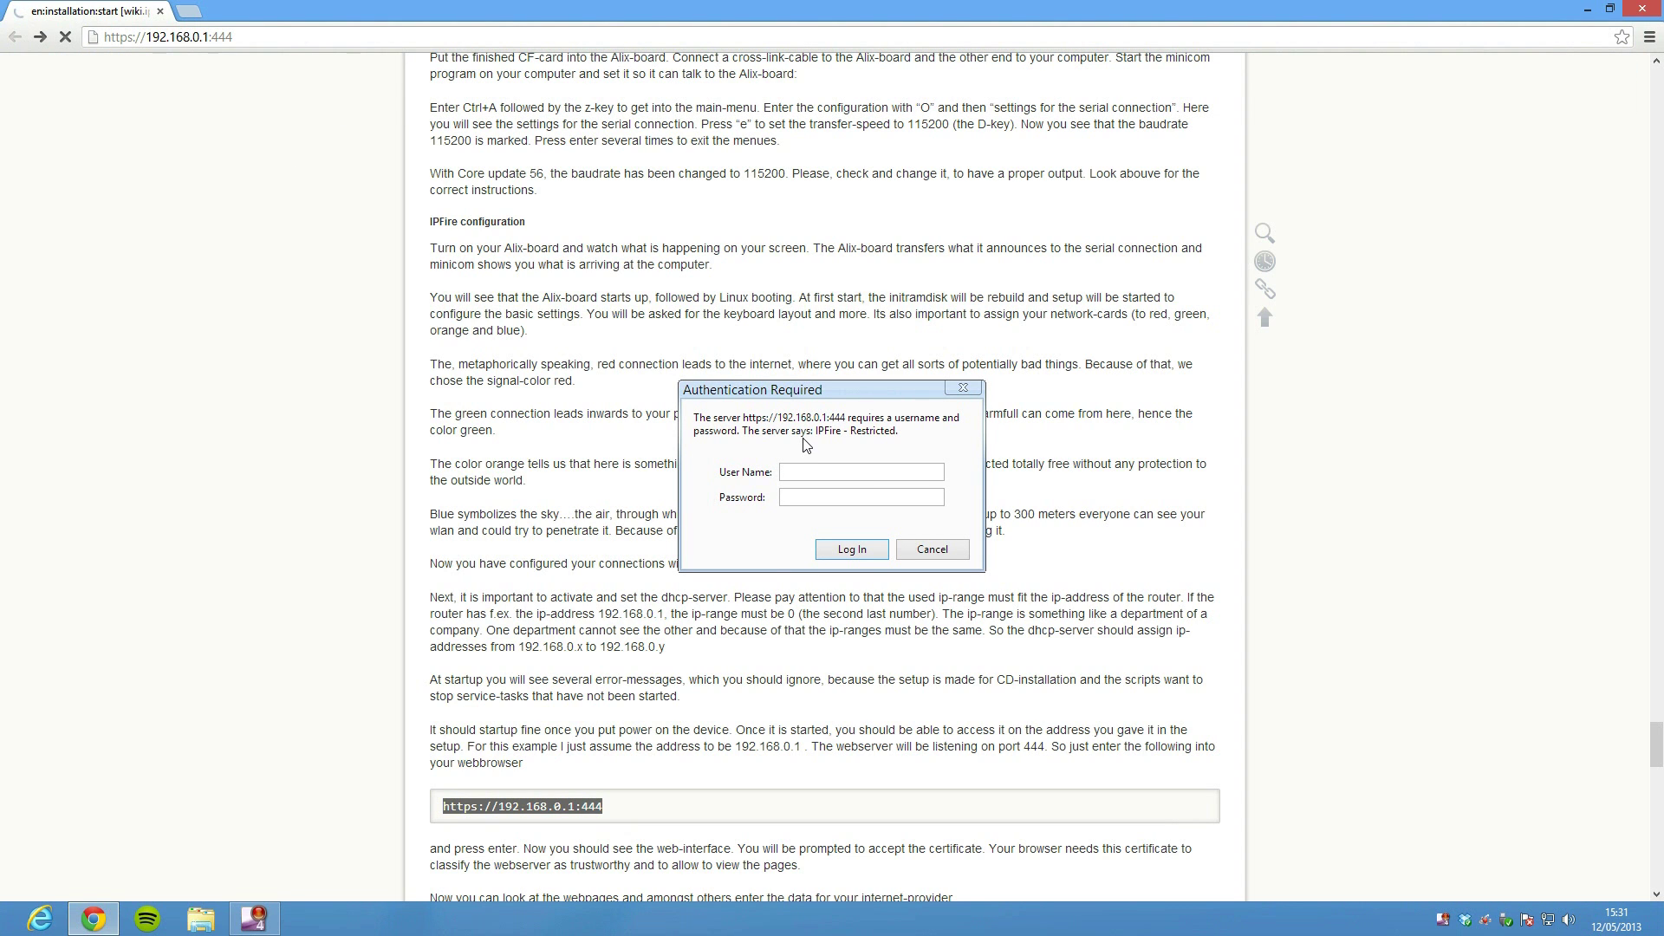
{"action": "type", "text": "am"}
{"action": "type", "text": "dmi"}
{"action": "type", "text": "******"}
{"action": "key", "text": "Return"}
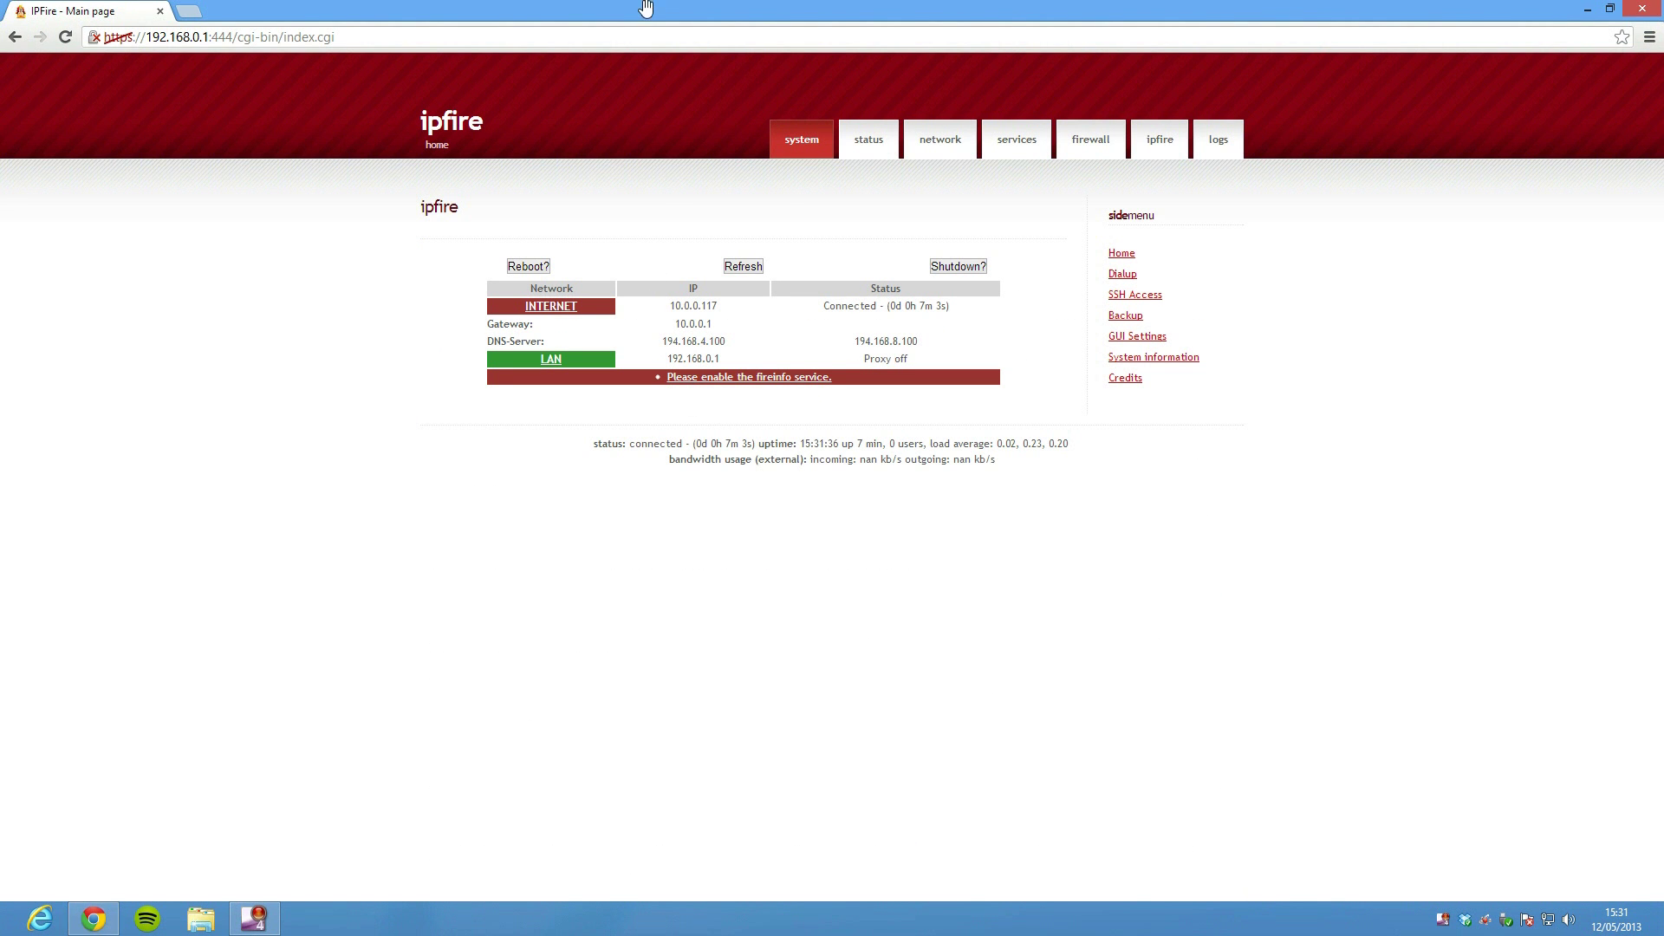
{"action": "key", "text": "F11"}
{"action": "key", "text": "ctrl+plus"}
{"action": "key", "text": "ctrl+plus"}
{"action": "key", "text": "ctrl+plus"}
{"action": "key", "text": "ctrl+plus"}
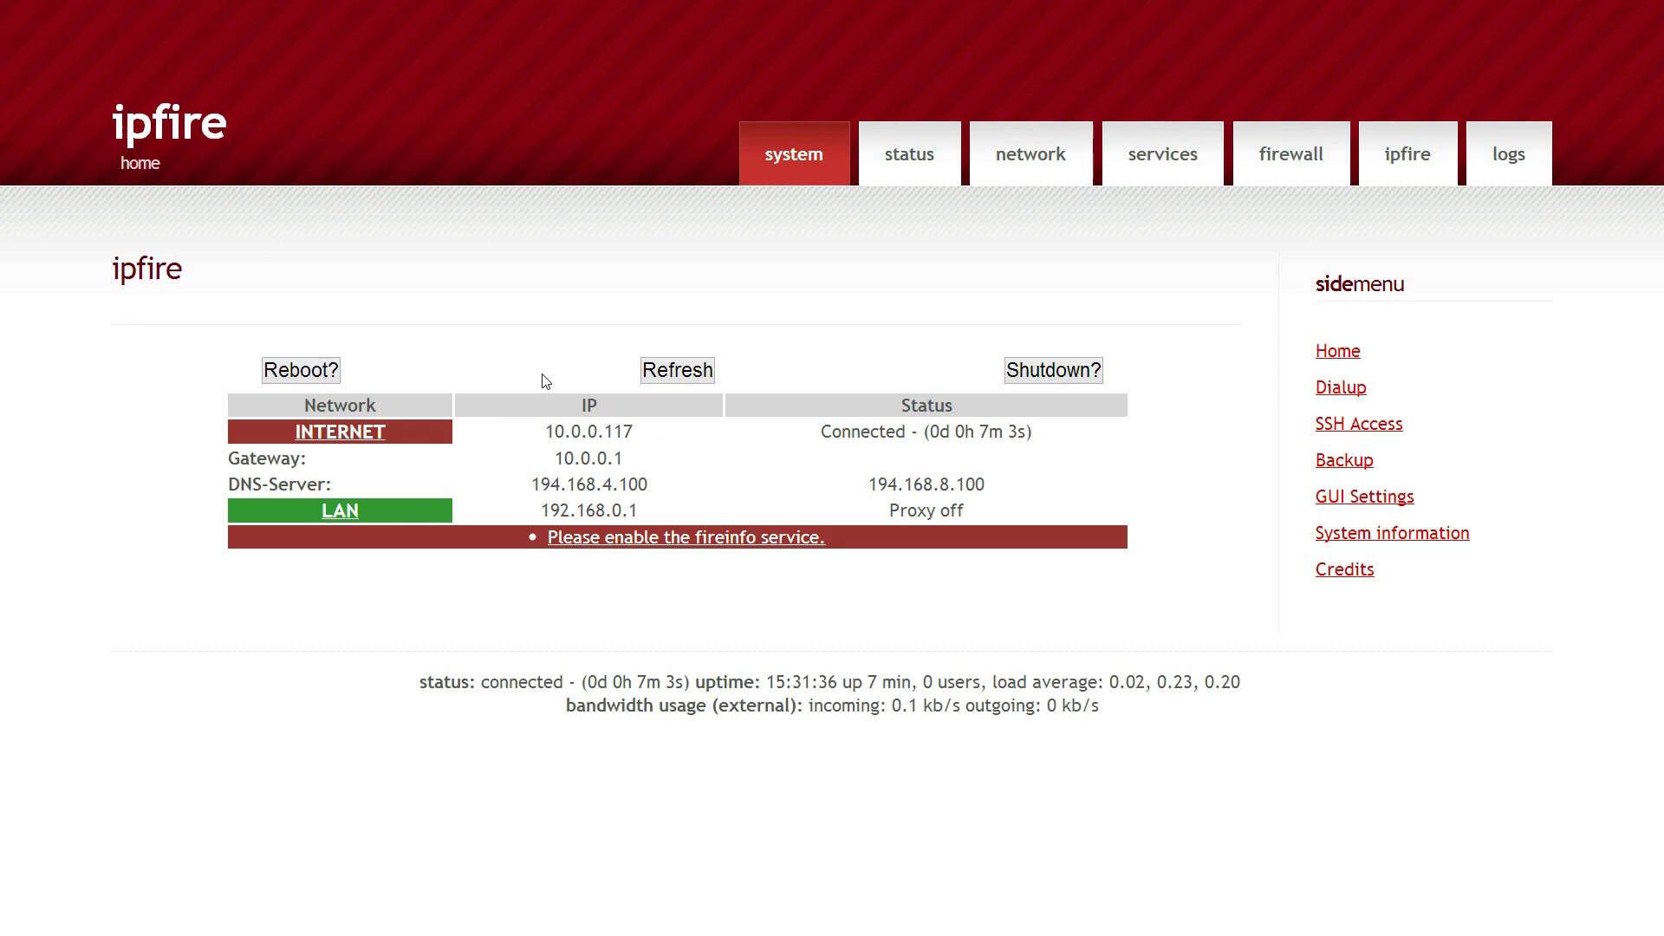
{"action": "left_click", "coordinate": [340, 511]}
{"action": "scroll", "coordinate": [332, 451], "scroll_direction": "down", "scroll_amount": 1}
{"action": "scroll", "coordinate": [332, 452], "scroll_direction": "down", "scroll_amount": 8}
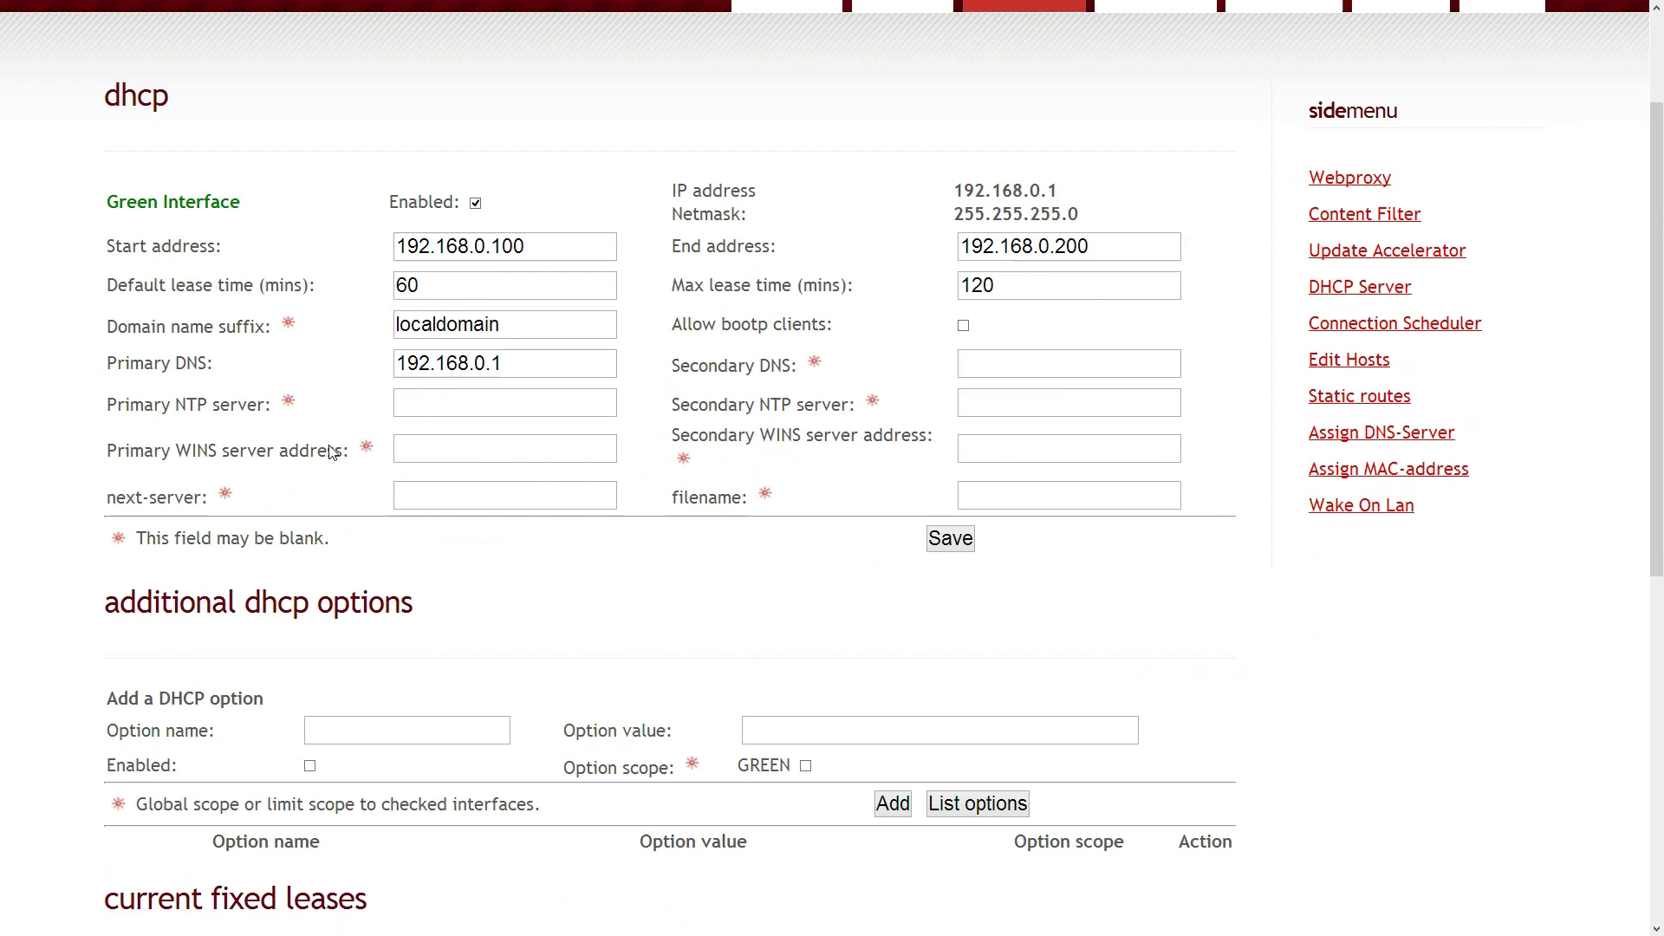
{"action": "scroll", "coordinate": [374, 371], "scroll_direction": "down", "scroll_amount": 1}
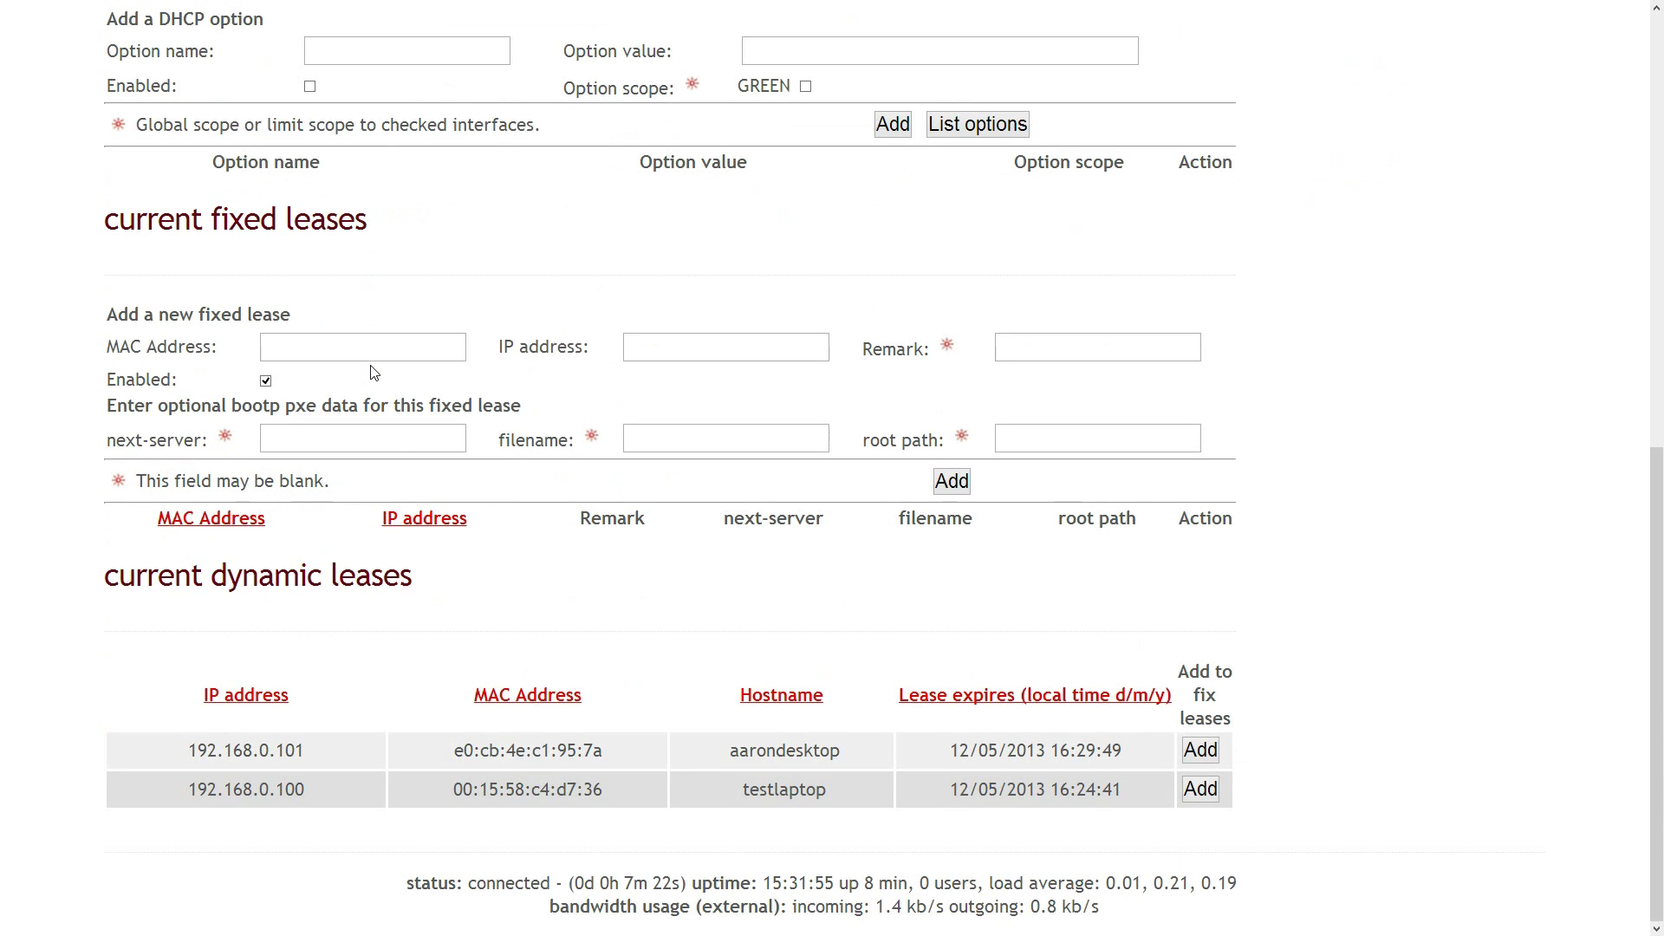
{"action": "scroll", "coordinate": [454, 413], "scroll_direction": "up", "scroll_amount": 3}
{"action": "scroll", "coordinate": [456, 407], "scroll_direction": "down", "scroll_amount": 3}
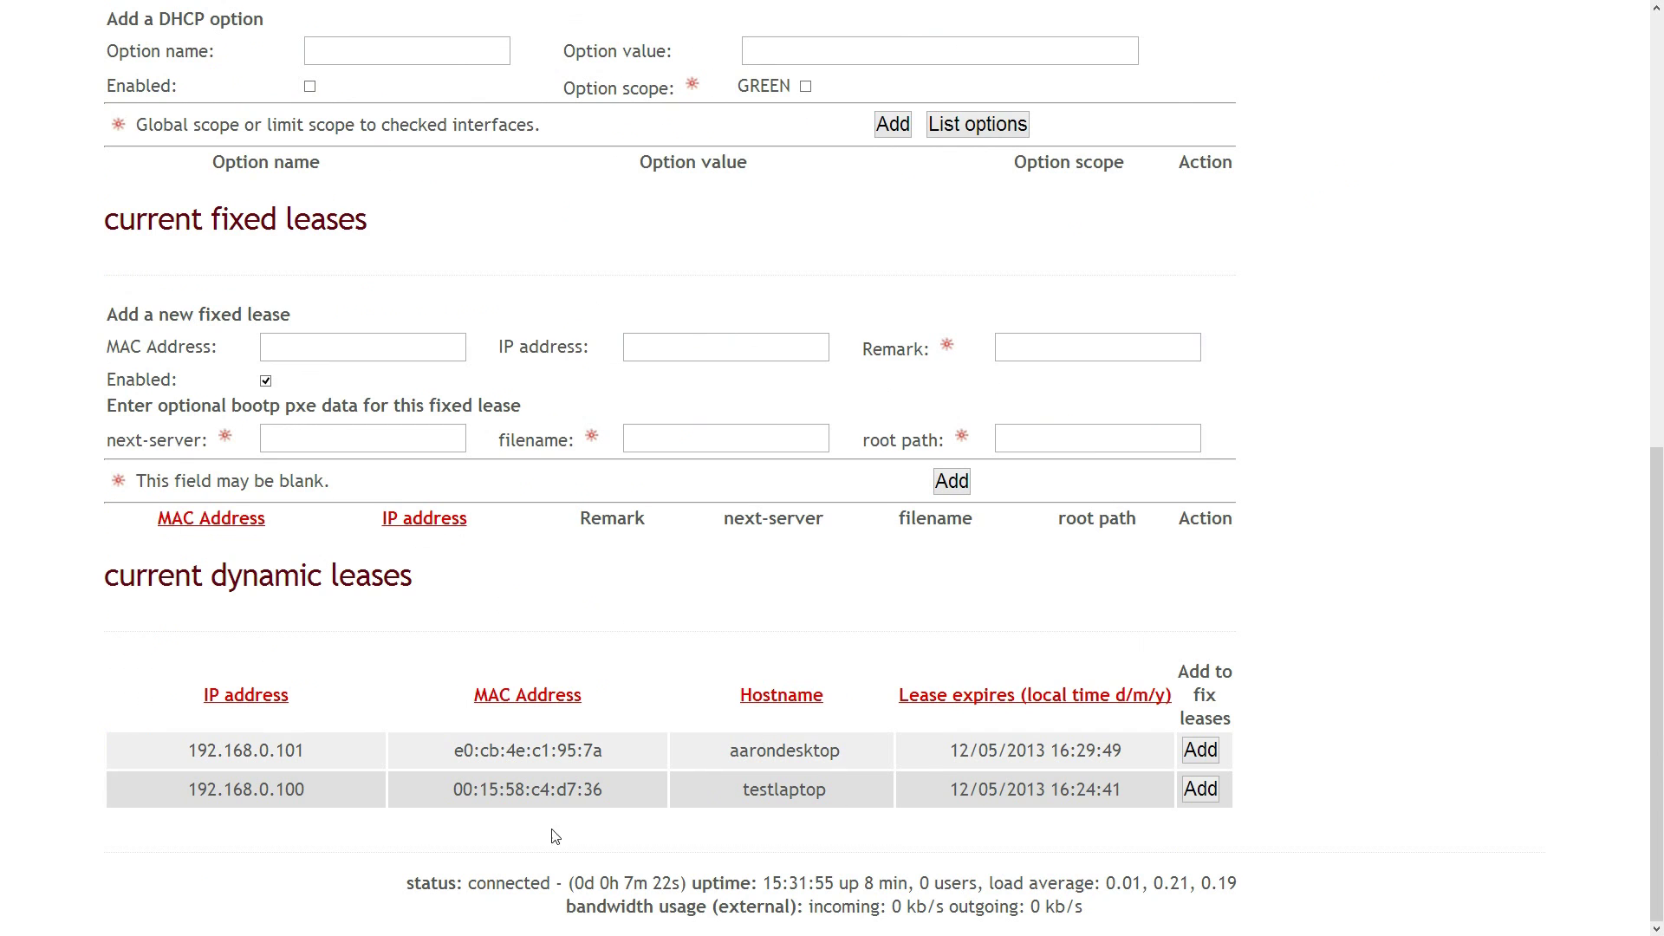
{"action": "scroll", "coordinate": [747, 702], "scroll_direction": "up", "scroll_amount": 6}
{"action": "scroll", "coordinate": [747, 702], "scroll_direction": "up", "scroll_amount": 4}
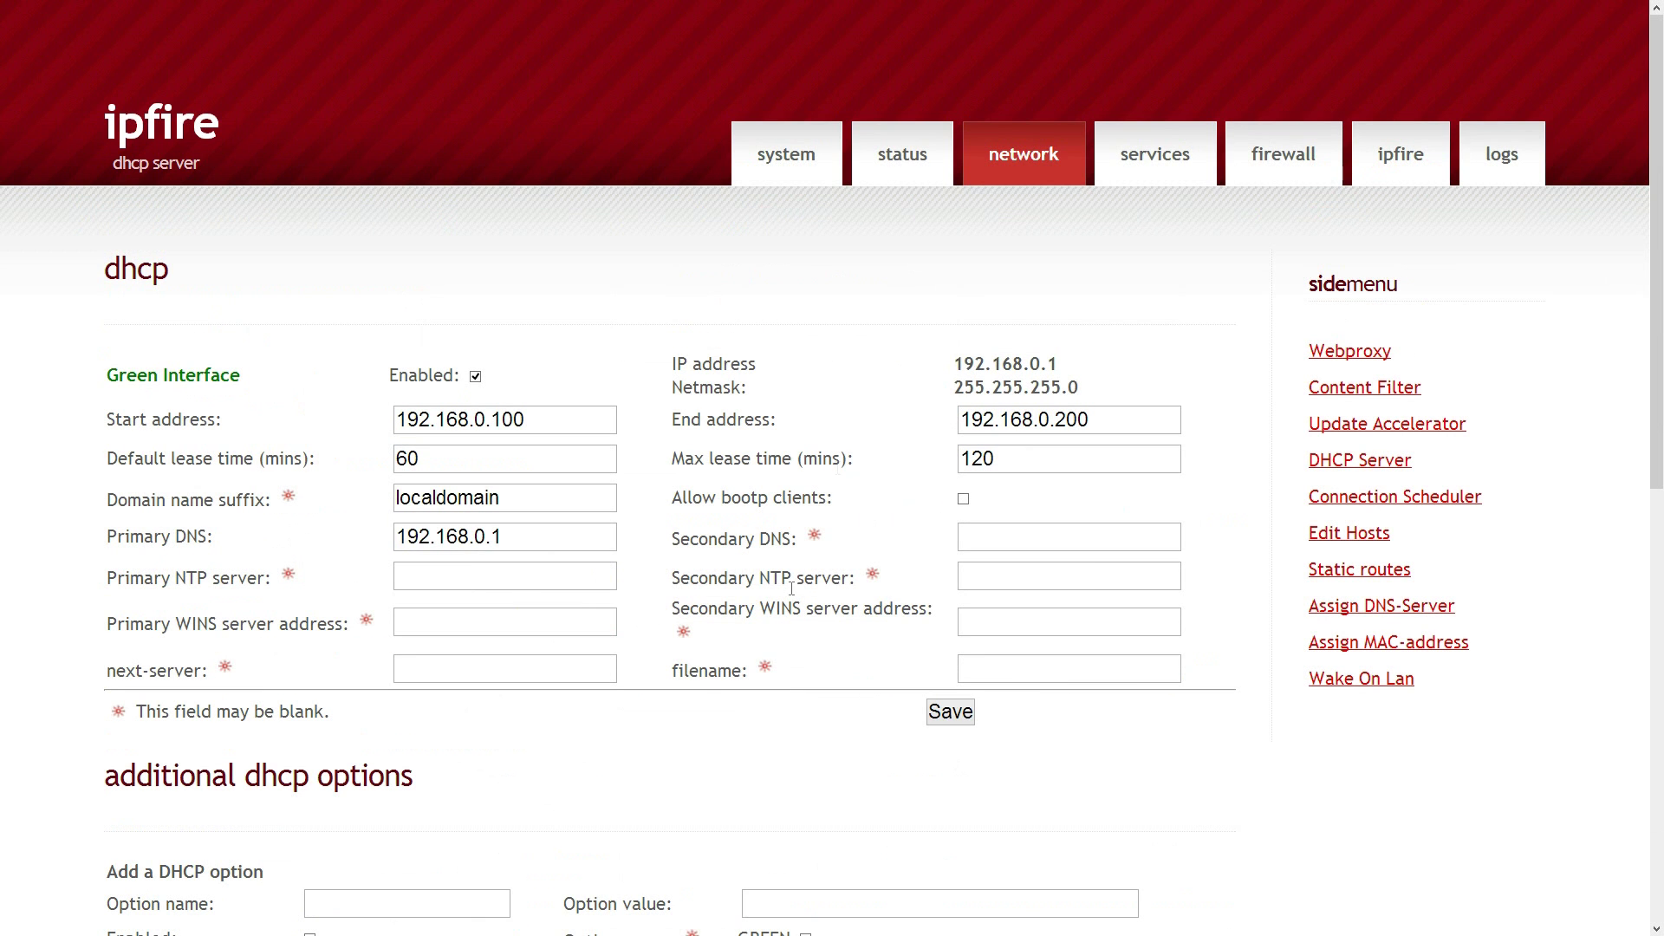
{"action": "left_click", "coordinate": [791, 155]}
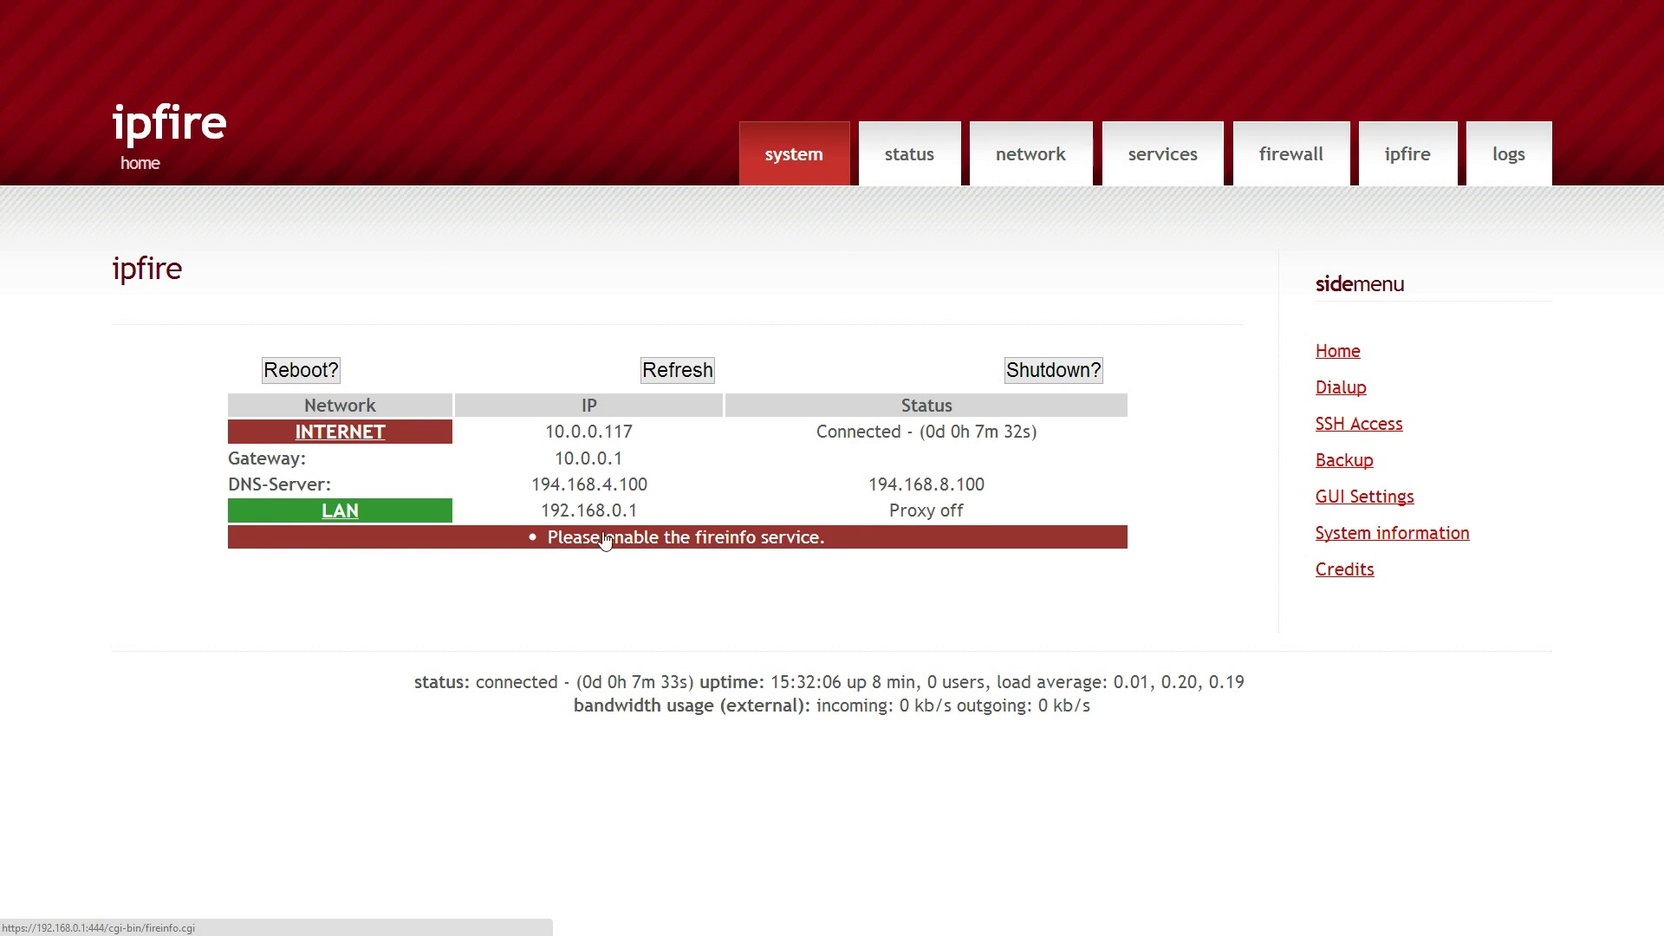
On the fireinfo page, agree to send the system profile, then go to the advanced web proxy page
{"action": "left_click", "coordinate": [716, 542]}
{"action": "key", "text": "ctrl+0"}
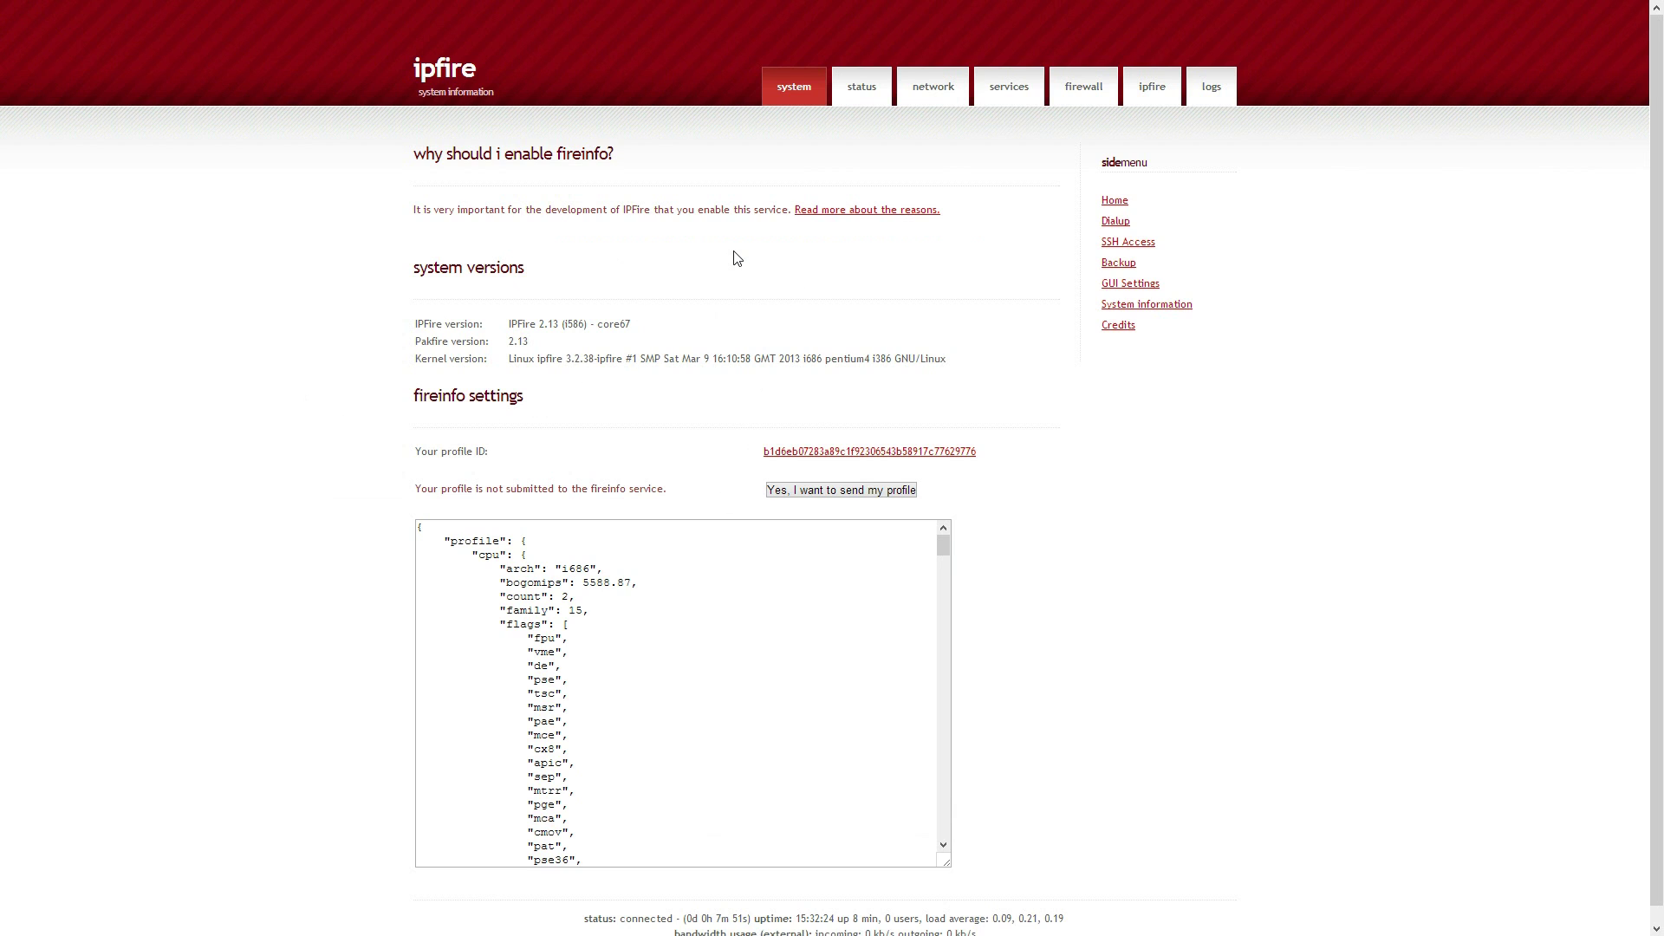
{"action": "scroll", "coordinate": [737, 259], "scroll_direction": "down", "scroll_amount": 1}
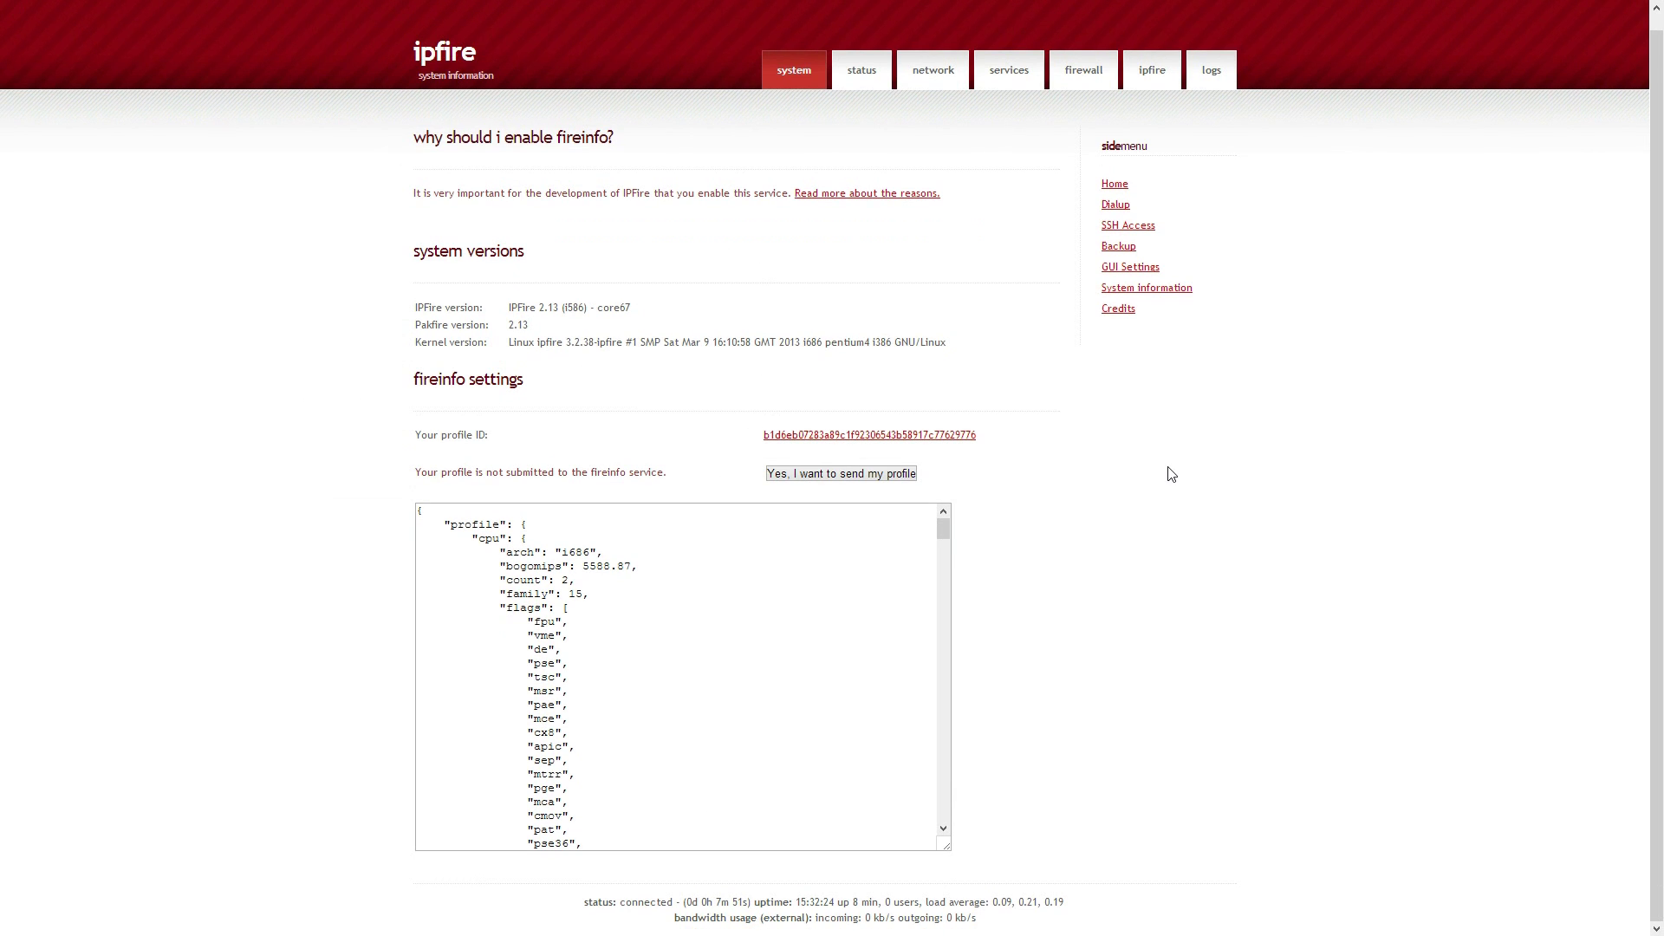
{"action": "scroll", "coordinate": [1172, 475], "scroll_direction": "up", "scroll_amount": 1}
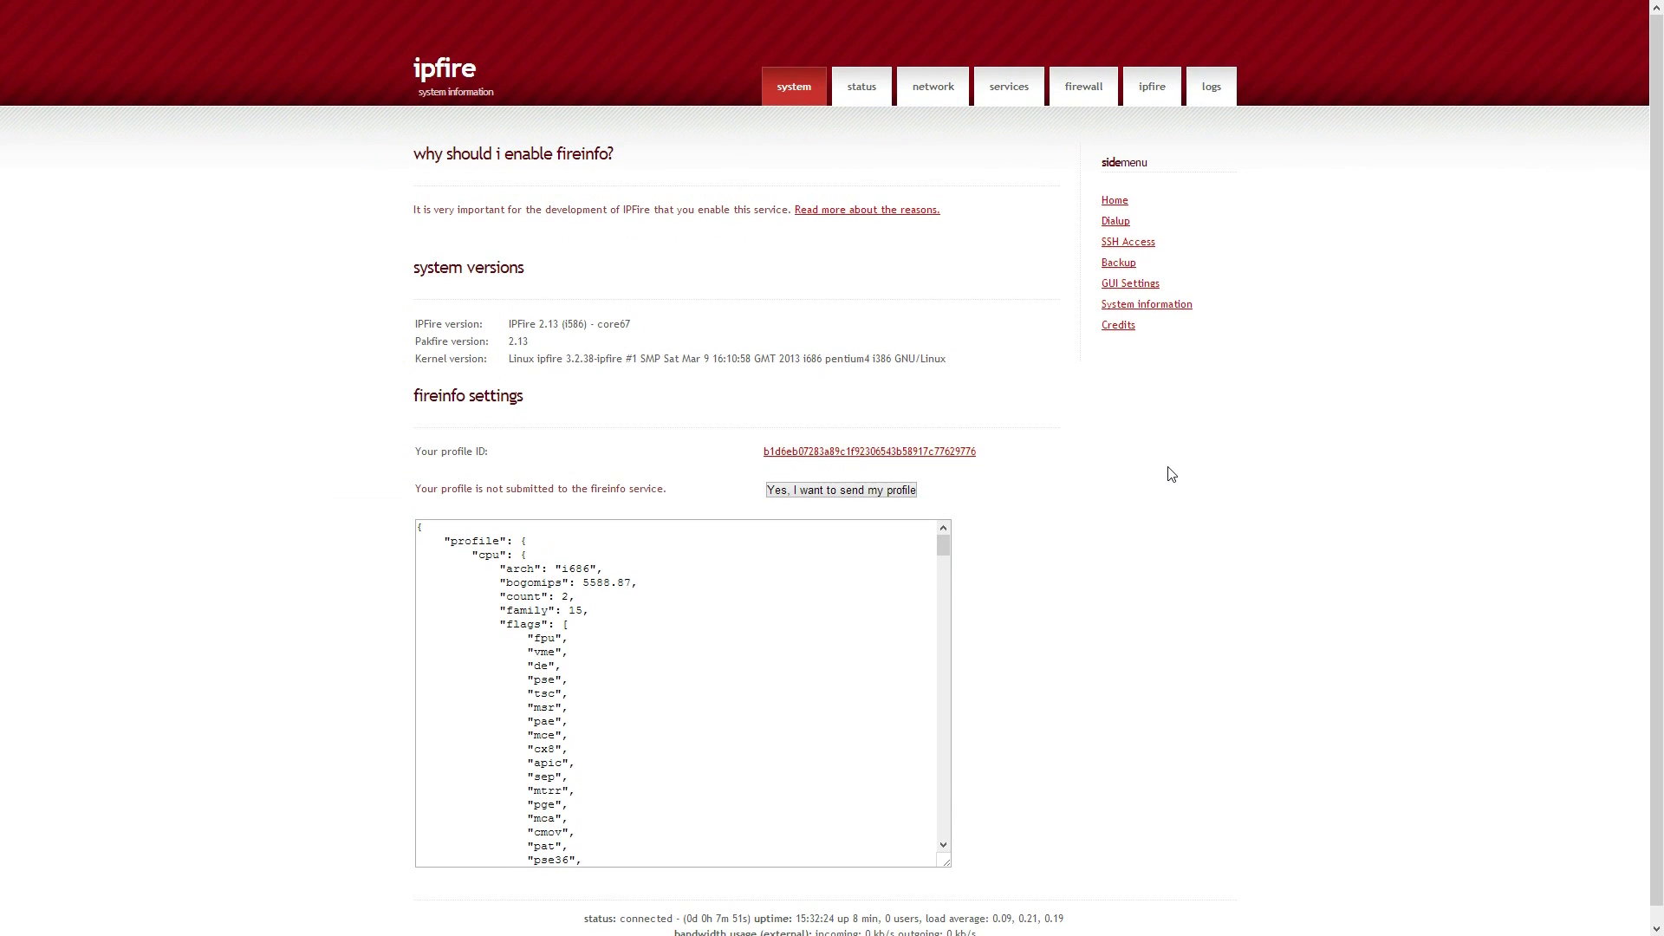
{"action": "left_click", "coordinate": [804, 491]}
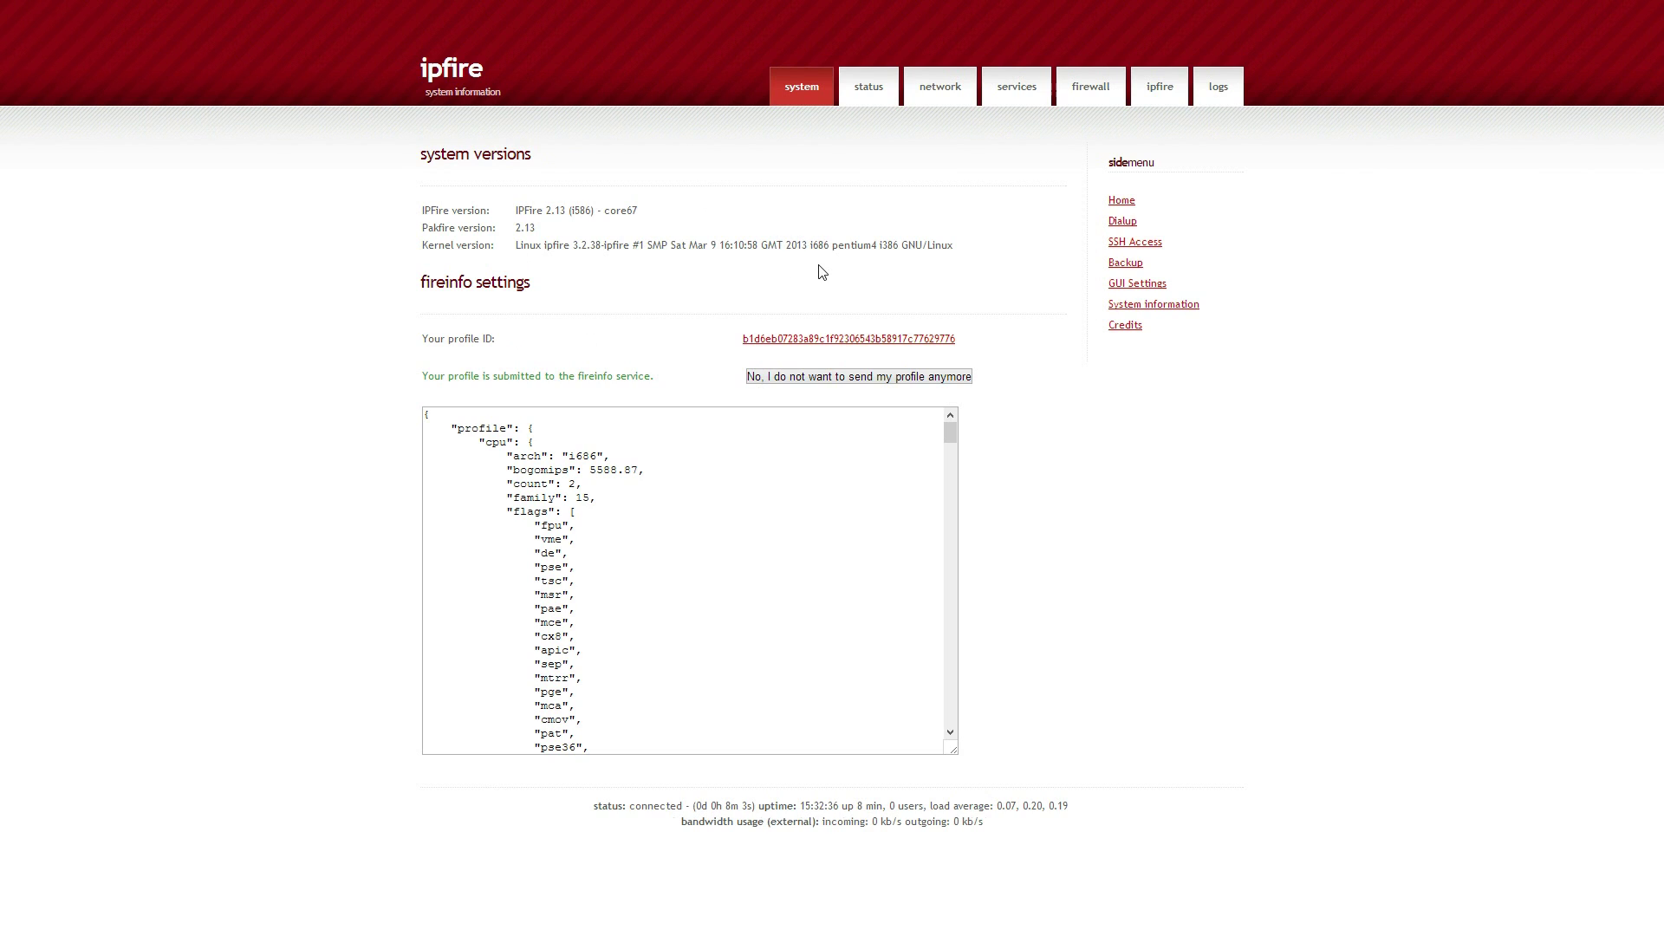
{"action": "left_click", "coordinate": [939, 89]}
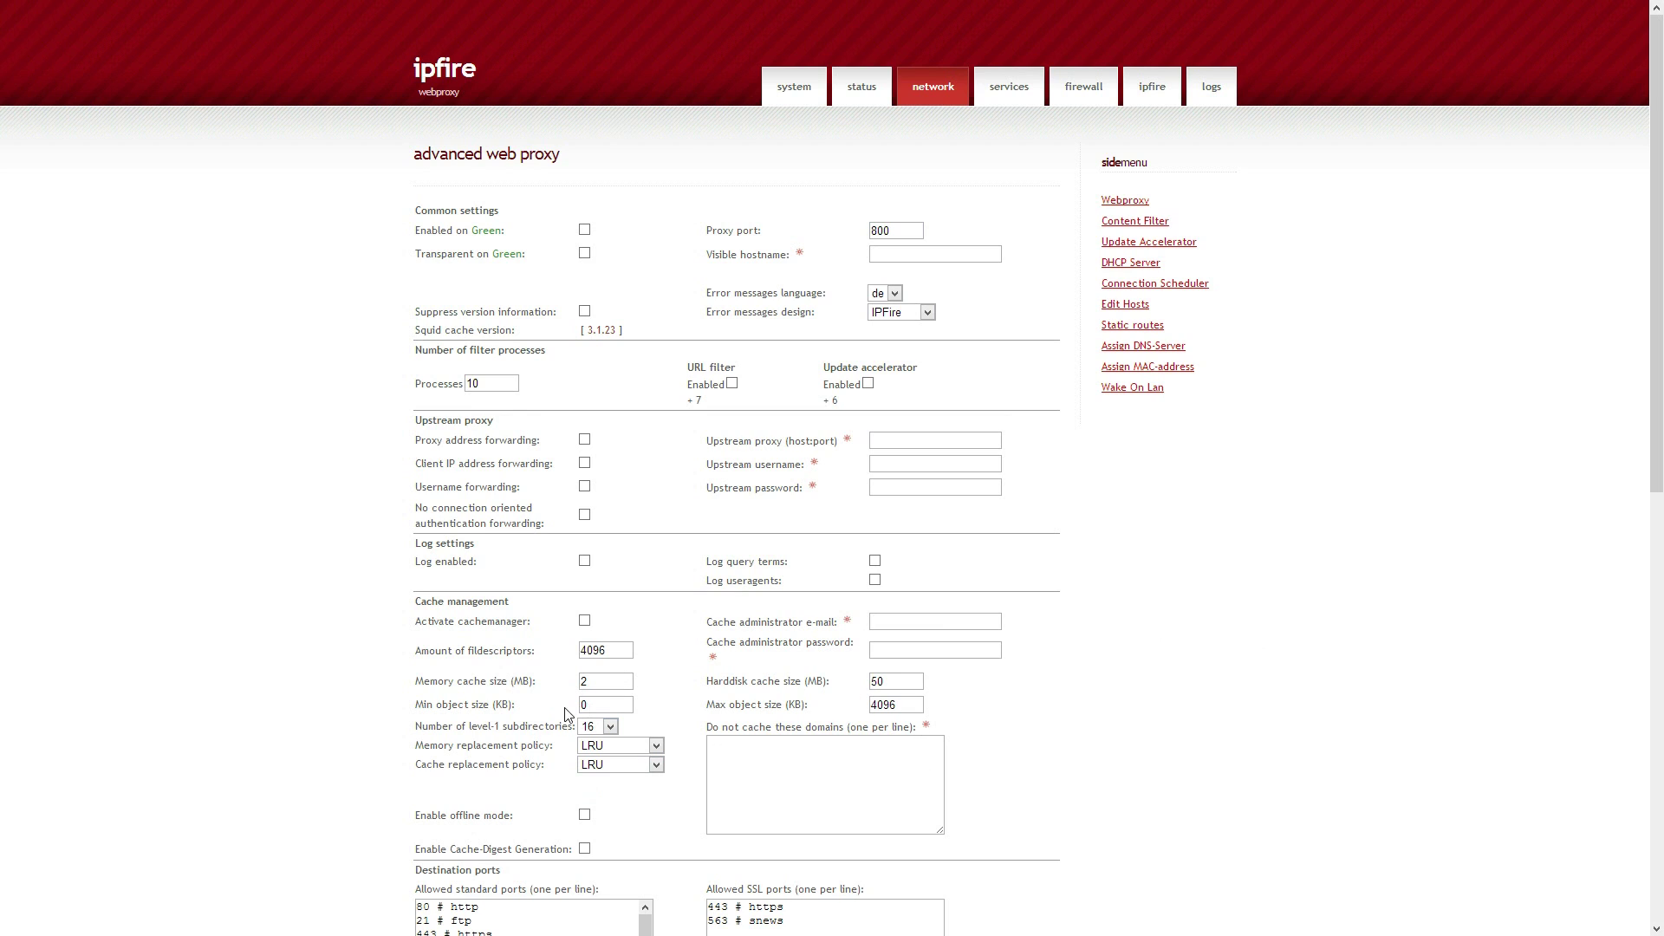
Browse Update Accelerator, Connection Scheduler, VPN and port forwarding, then review the web proxy settings
{"action": "left_click", "coordinate": [1140, 245]}
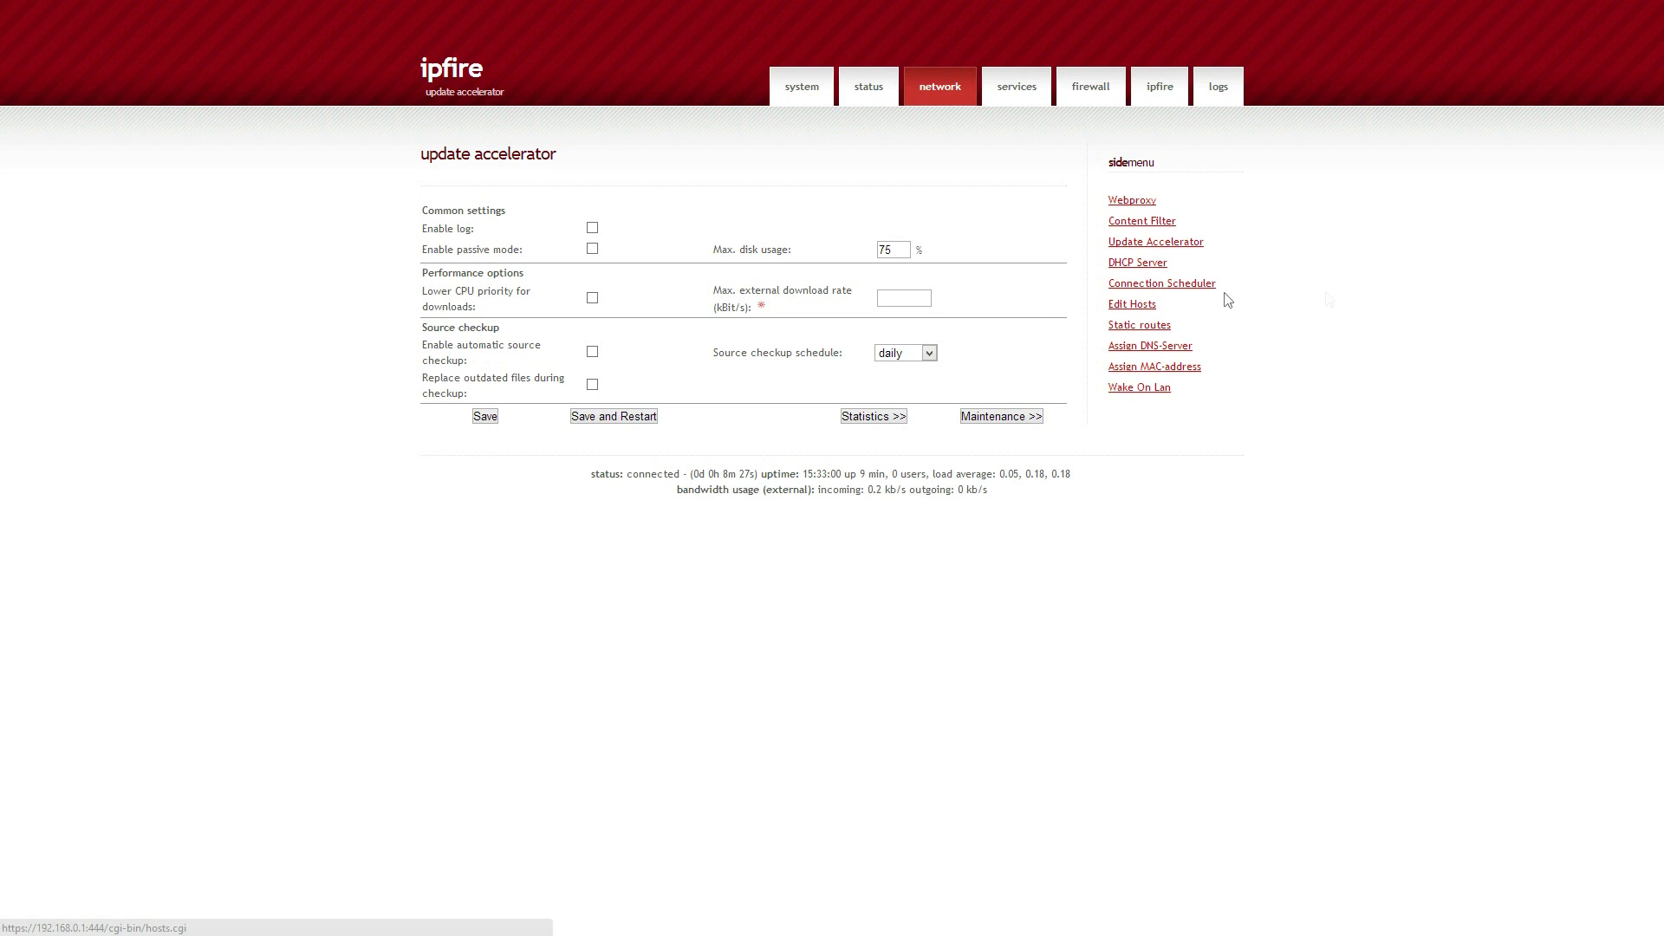
{"action": "left_click", "coordinate": [1179, 285]}
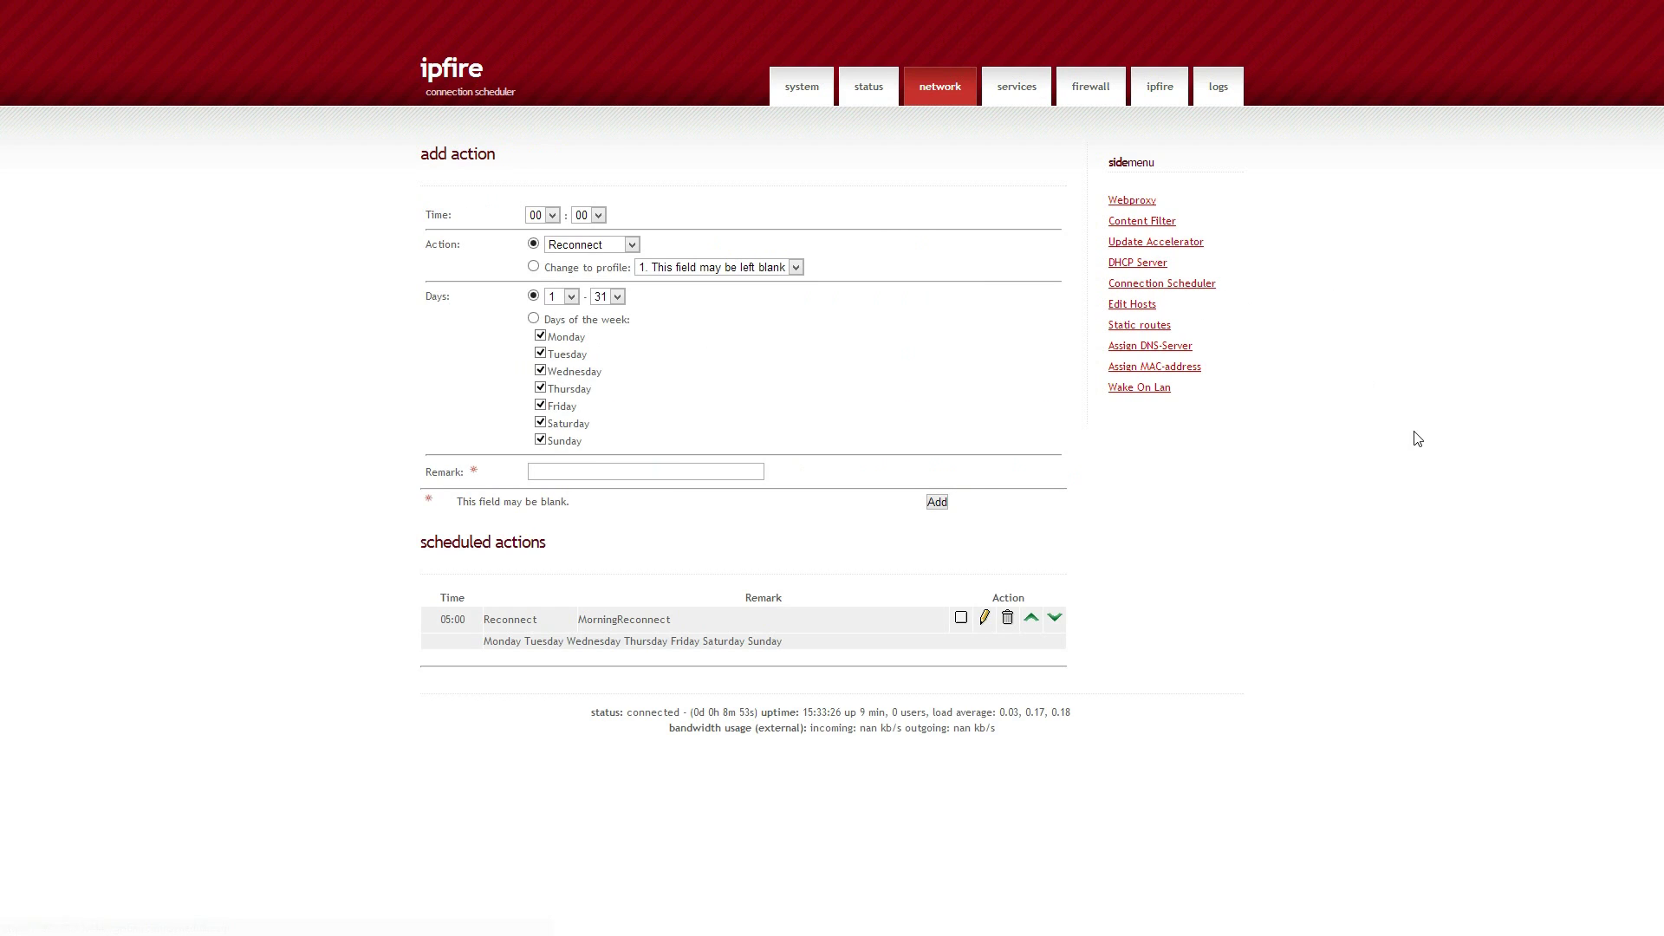
{"action": "left_click", "coordinate": [1044, 98]}
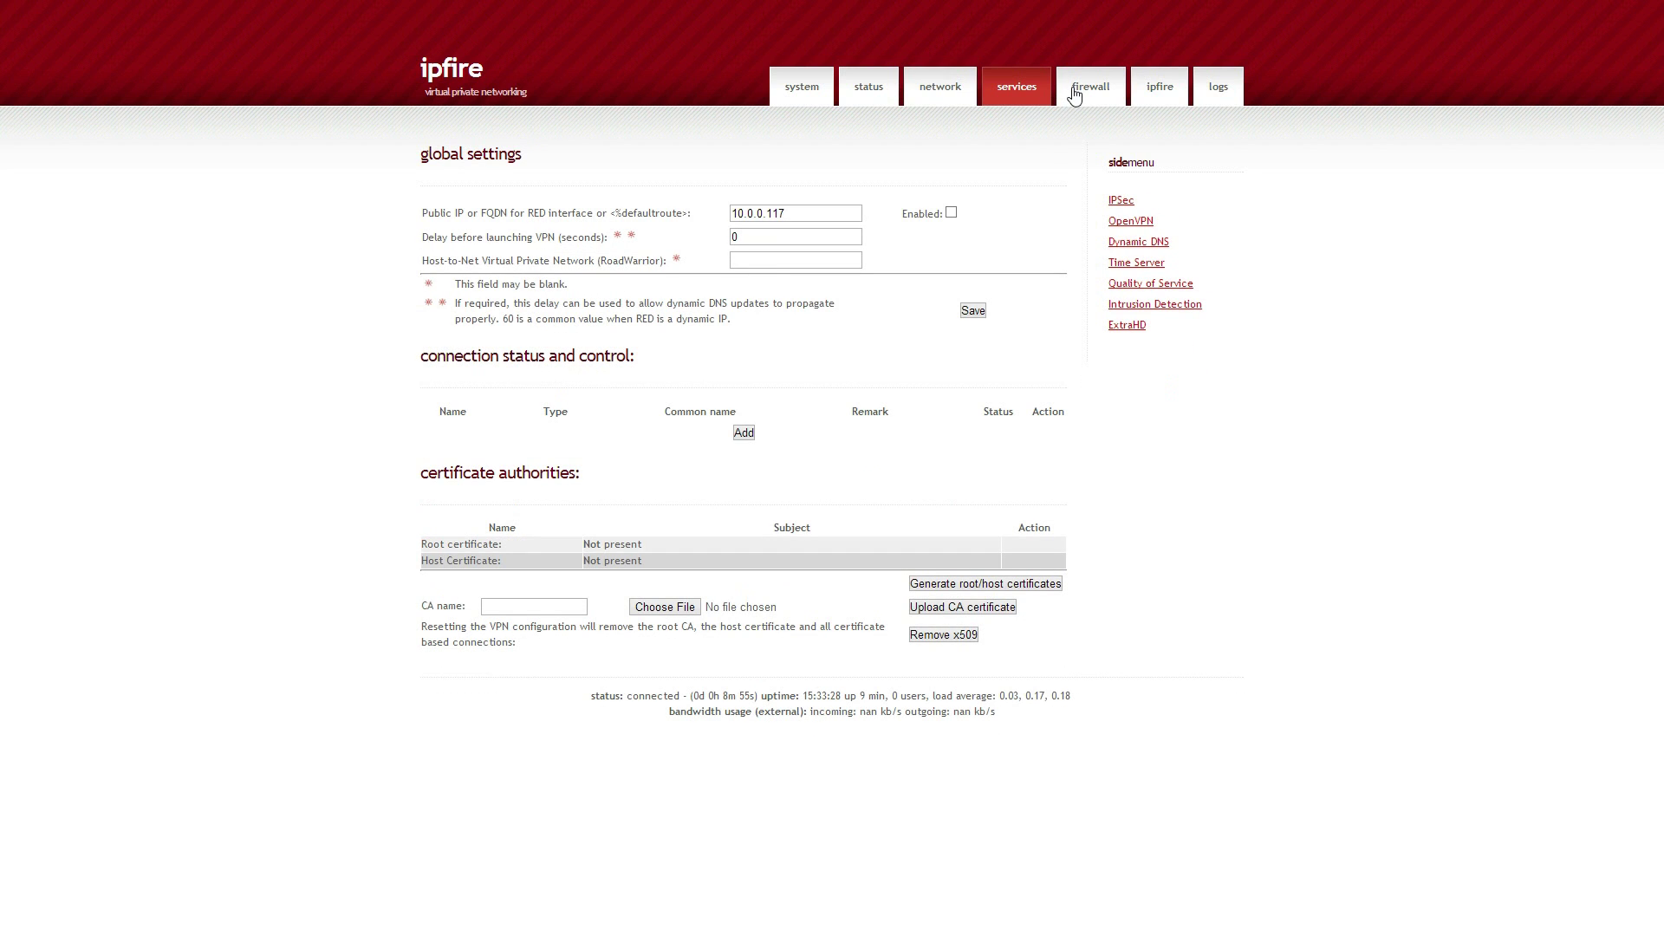
{"action": "left_click", "coordinate": [1078, 95]}
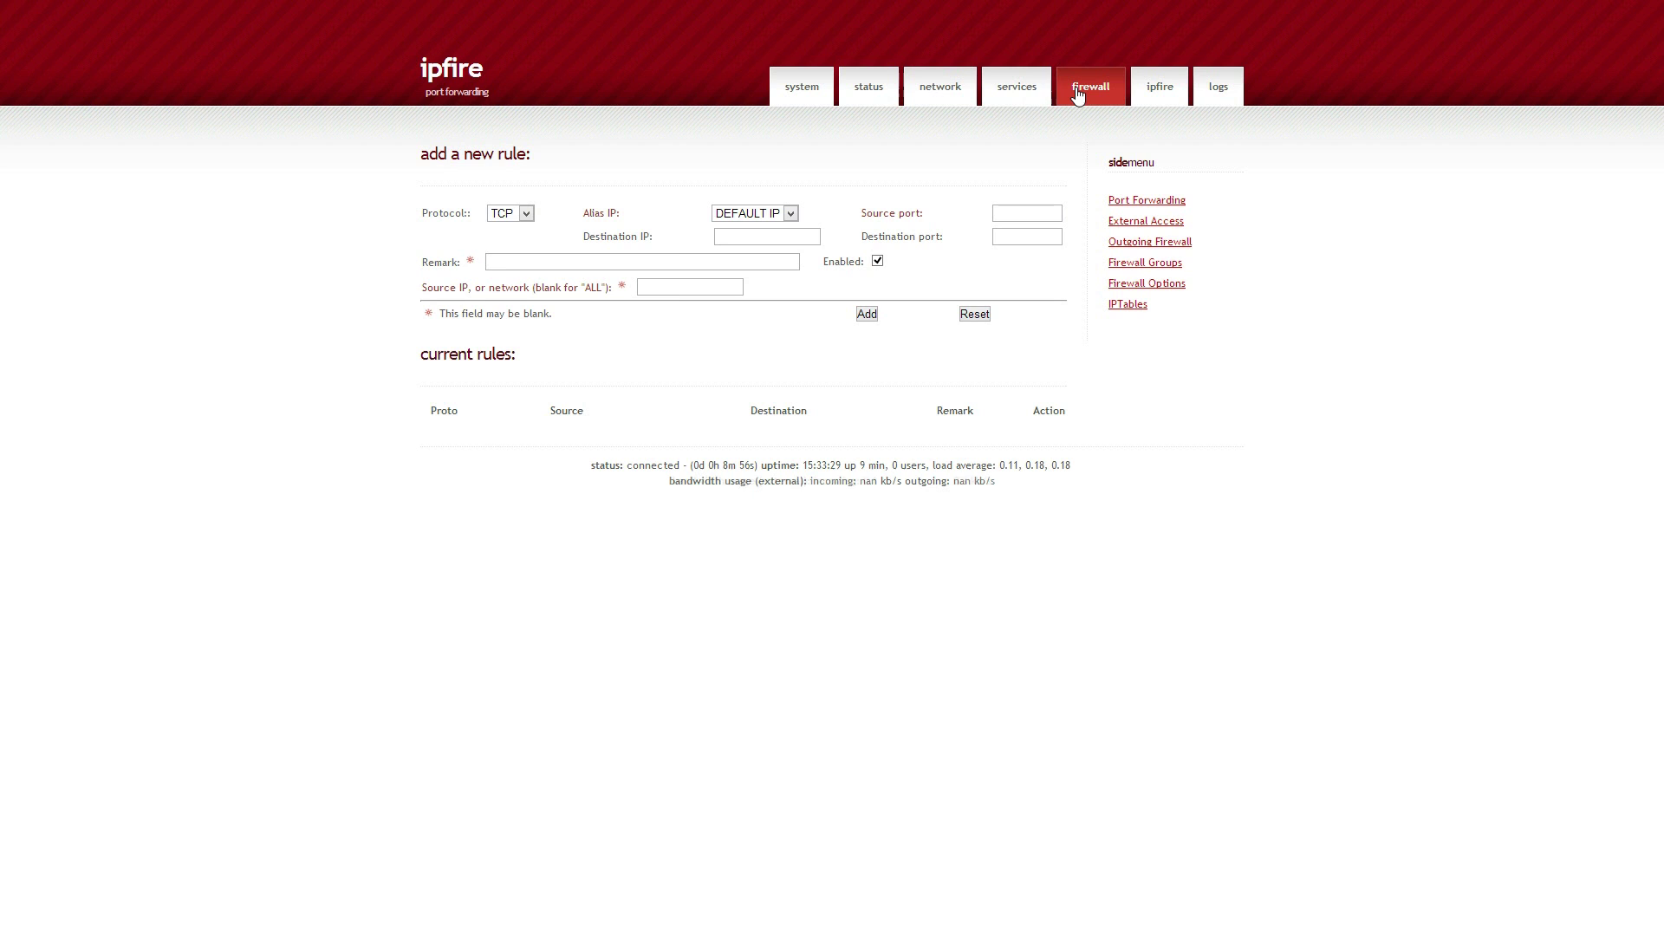
{"action": "left_click", "coordinate": [954, 90]}
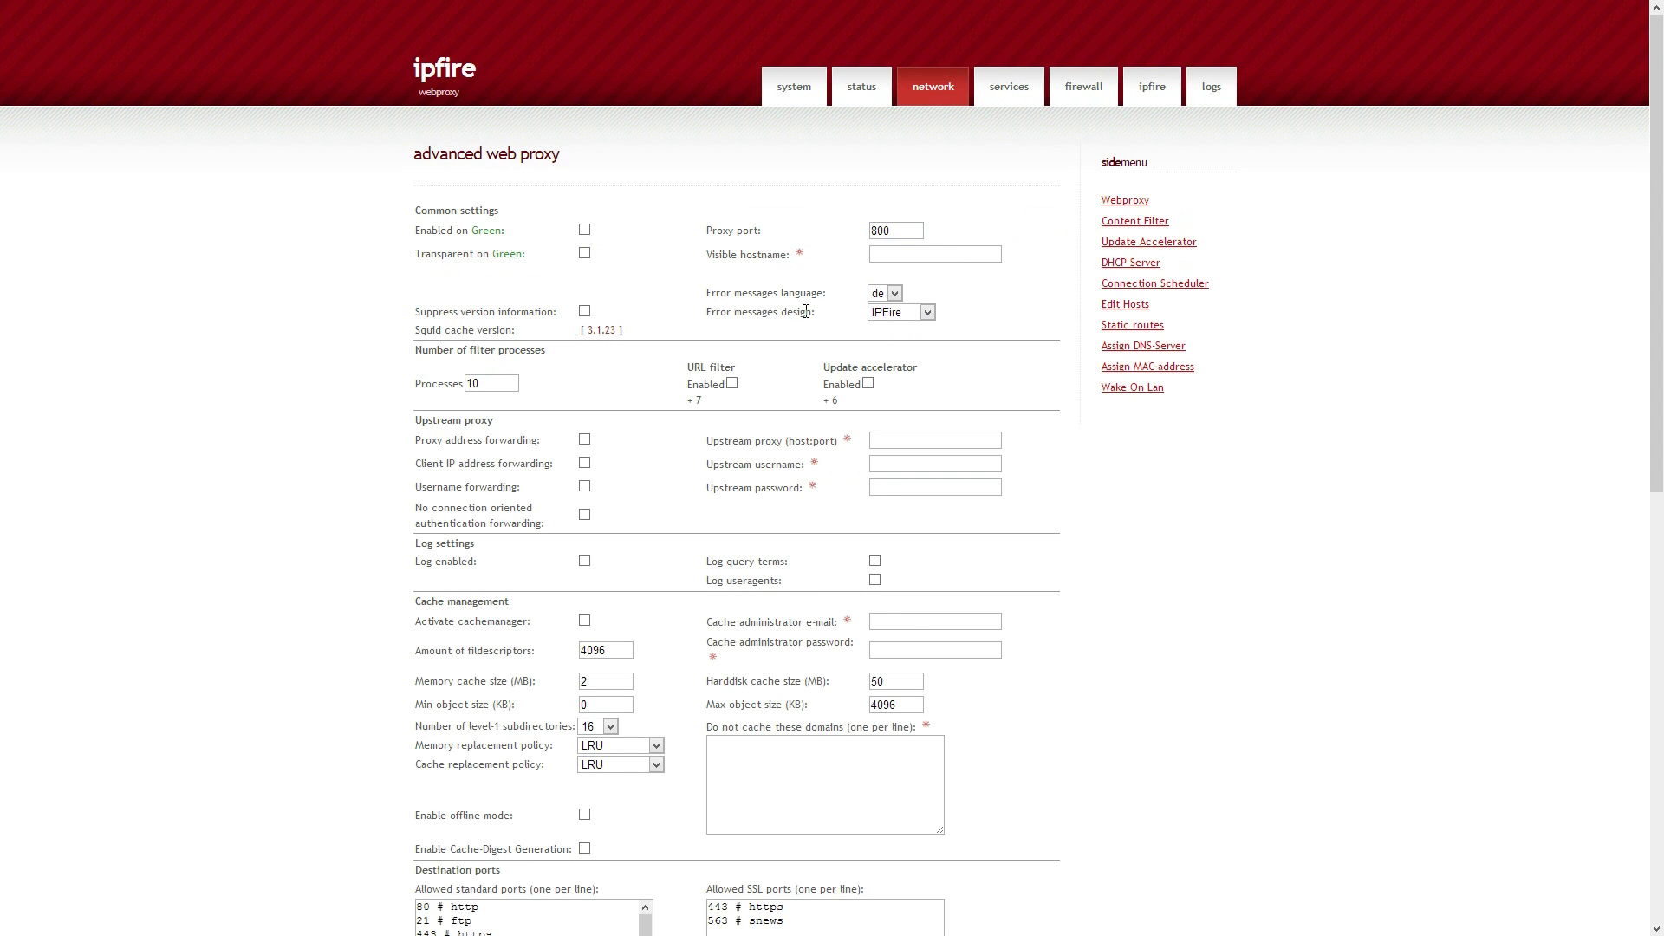
{"action": "scroll", "coordinate": [673, 262], "scroll_direction": "down", "scroll_amount": 2}
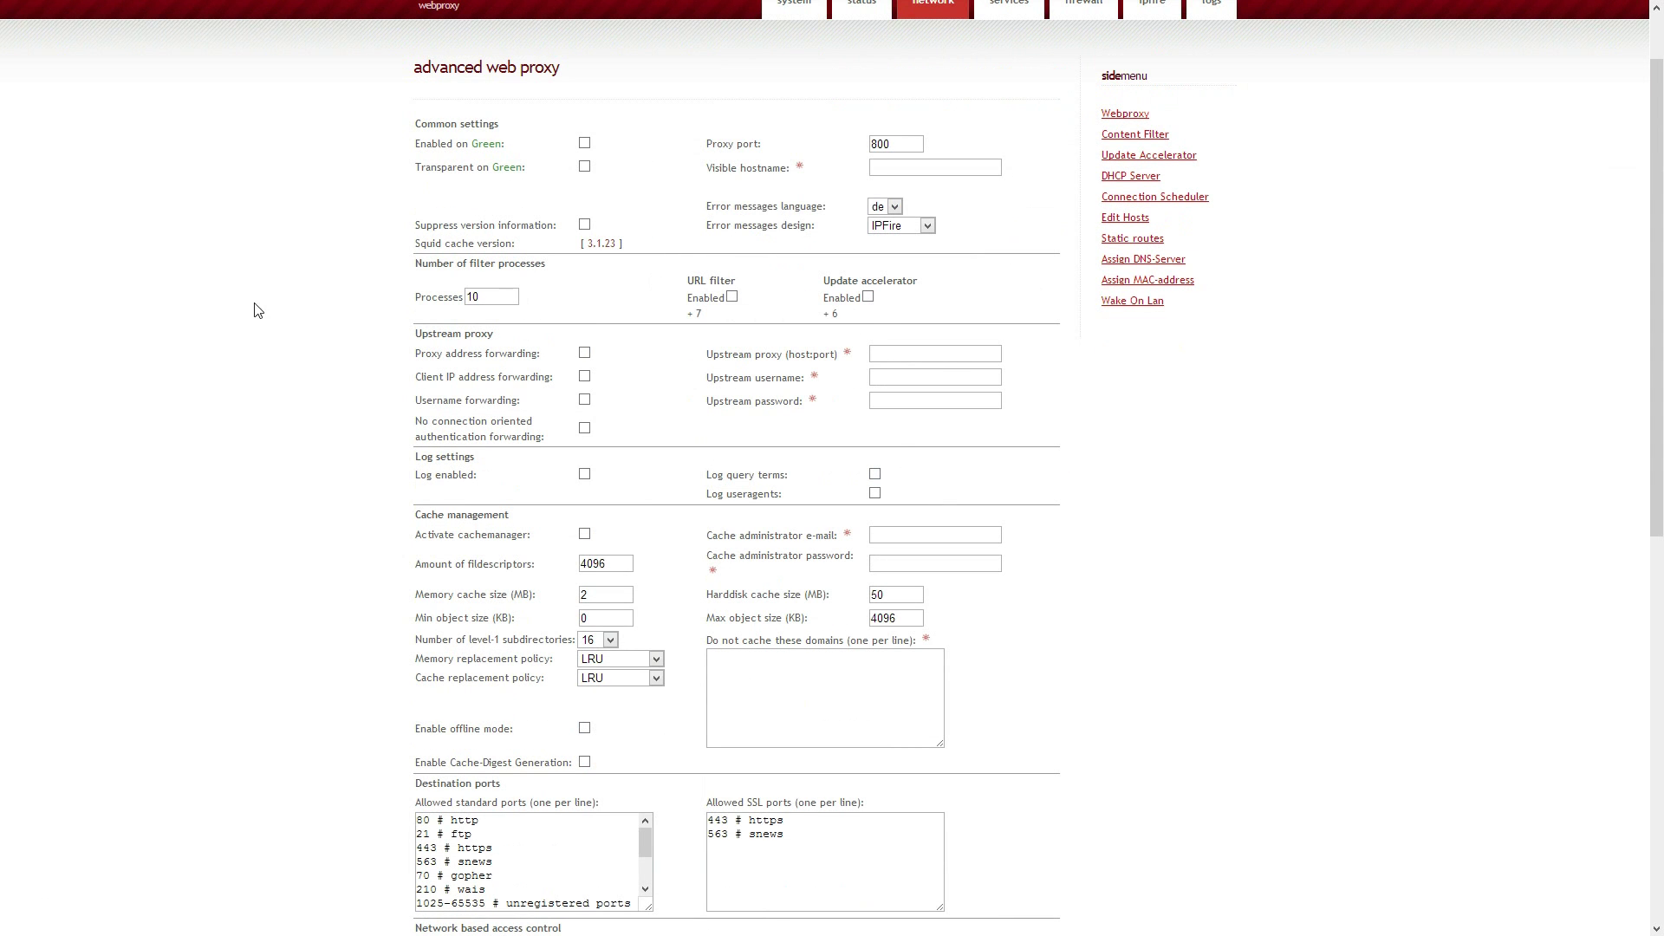
{"action": "scroll", "coordinate": [235, 304], "scroll_direction": "down", "scroll_amount": 5}
{"action": "scroll", "coordinate": [236, 304], "scroll_direction": "down", "scroll_amount": 4}
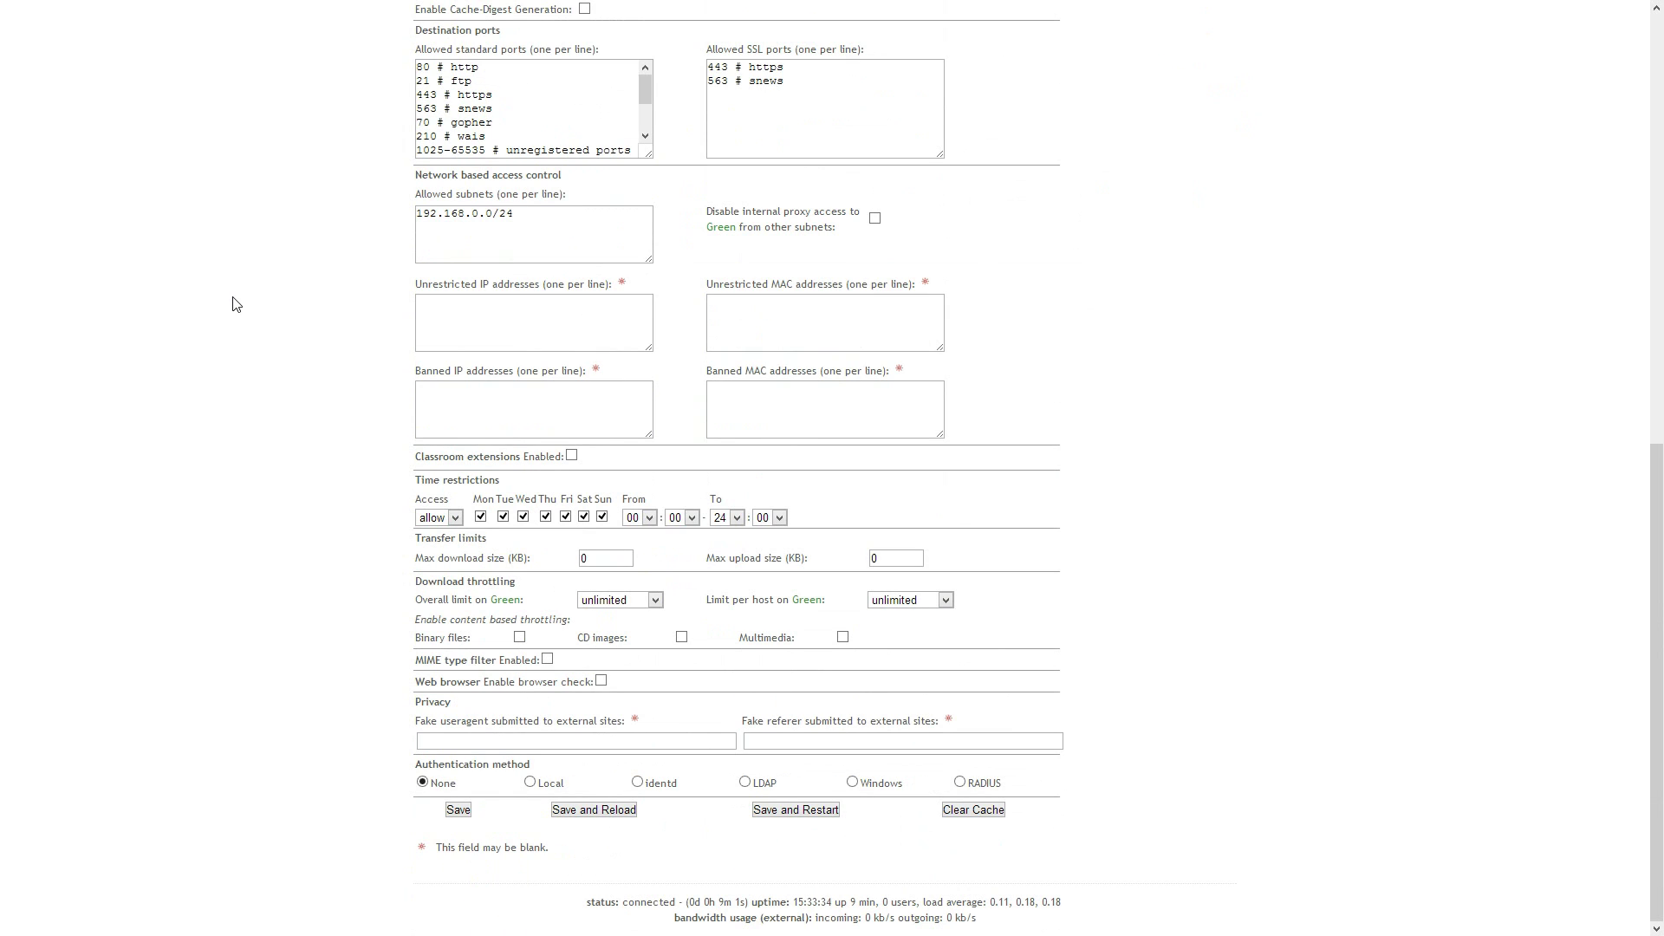
{"action": "scroll", "coordinate": [236, 304], "scroll_direction": "up", "scroll_amount": 10}
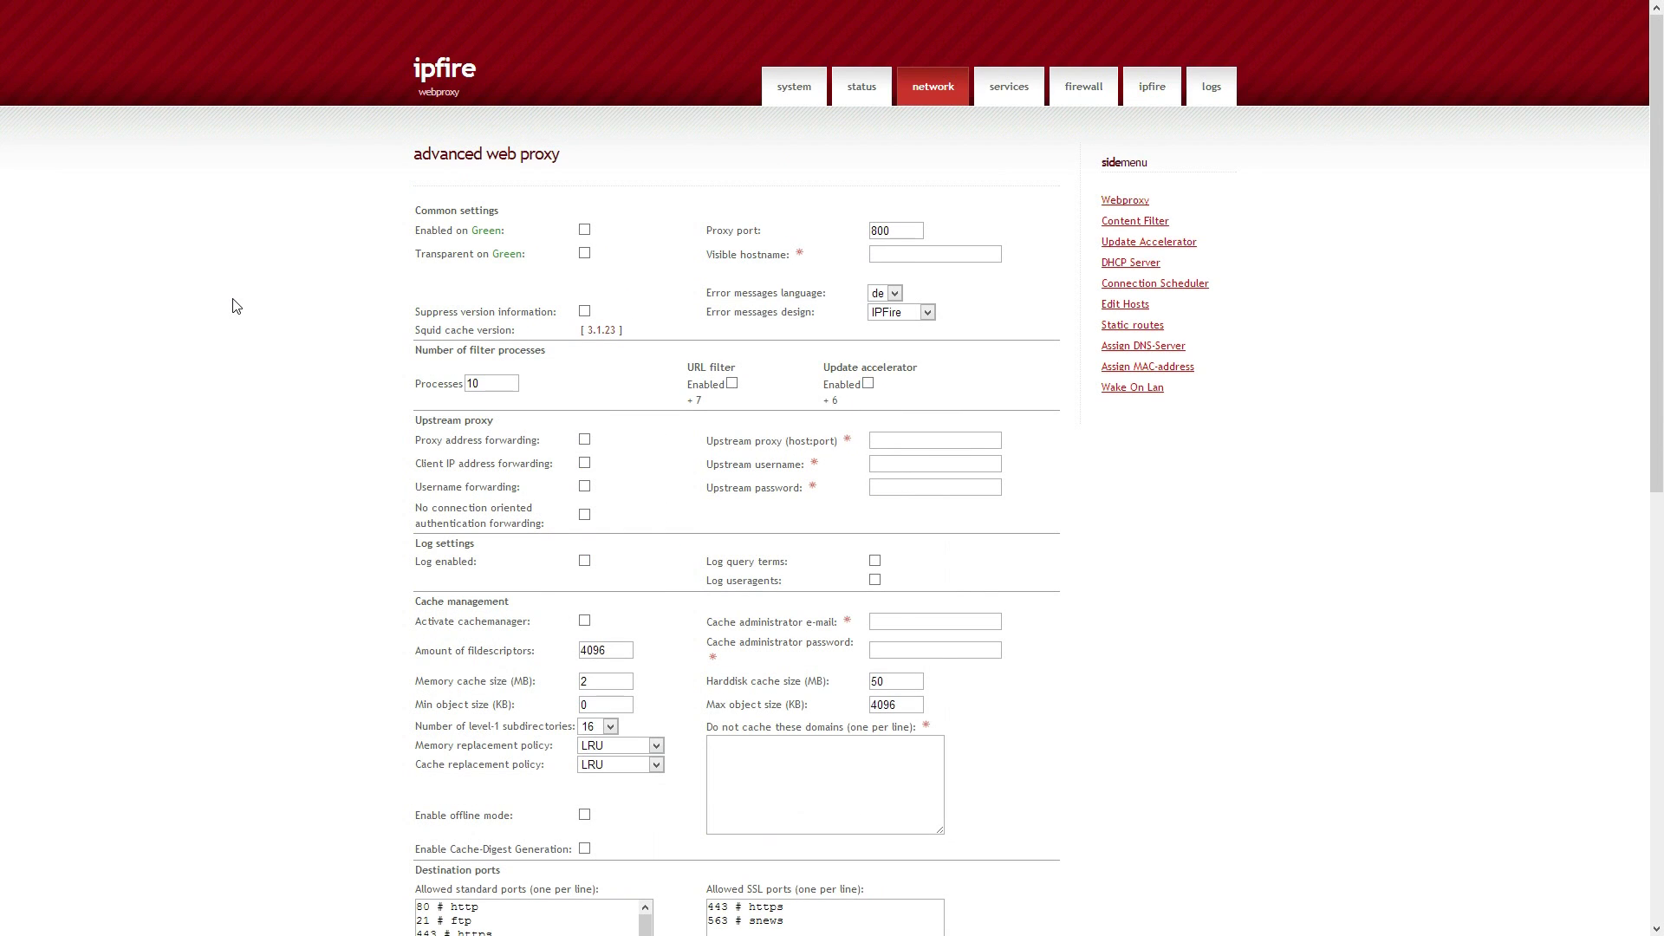
{"action": "left_click", "coordinate": [785, 93]}
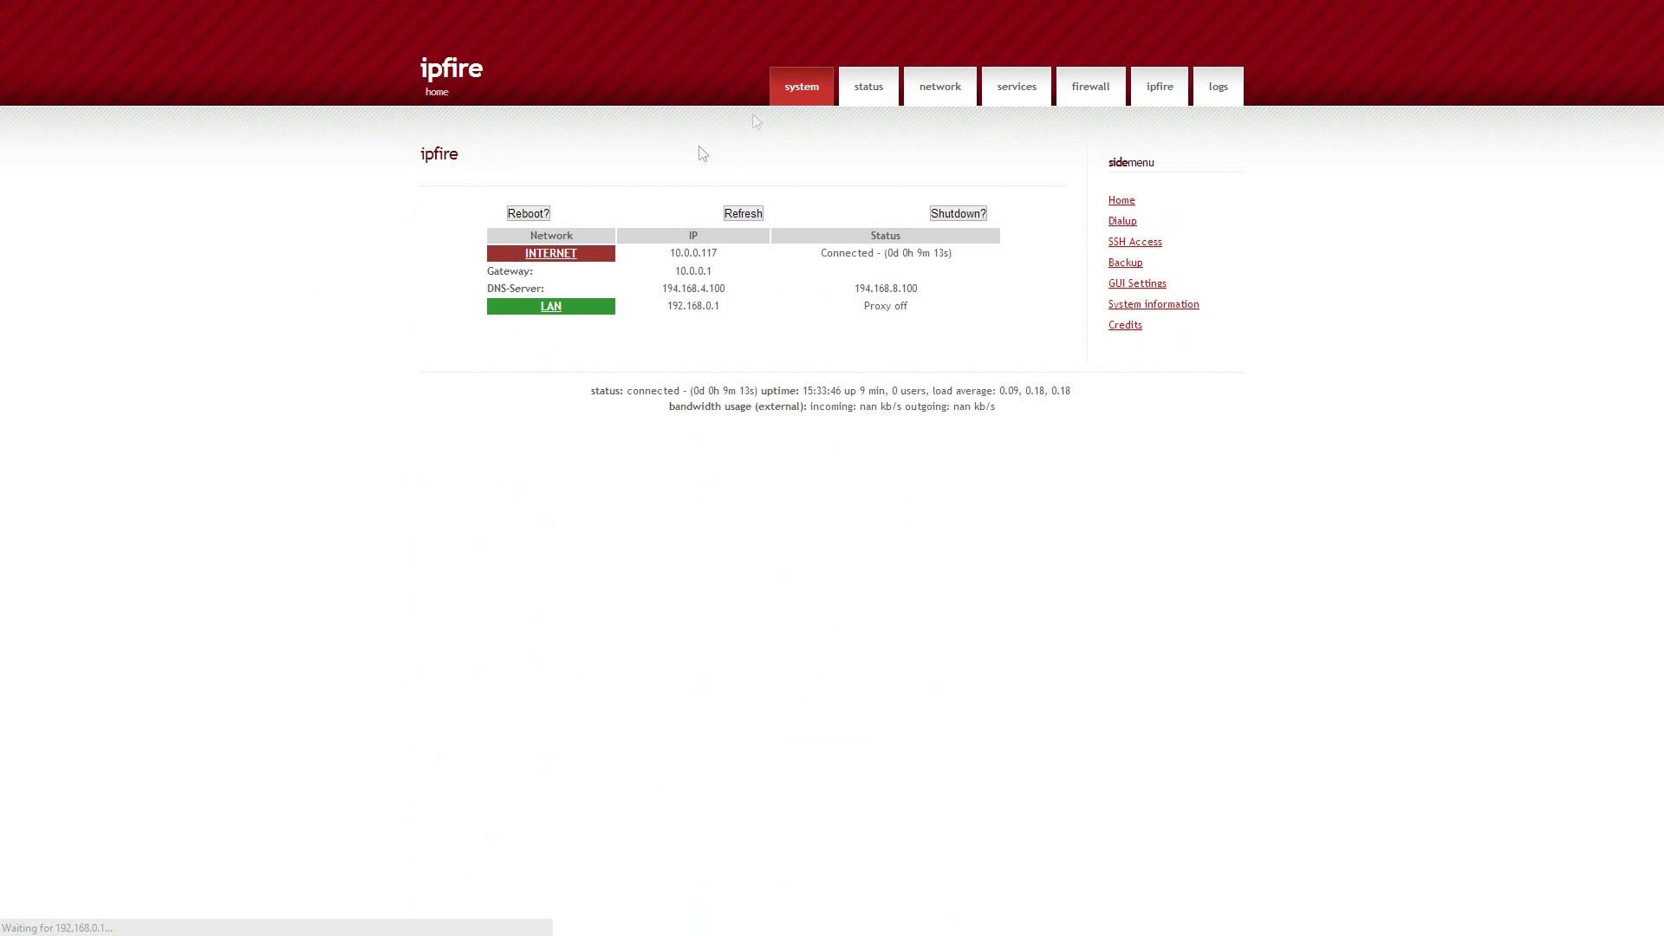
{"action": "left_click_drag", "start_coordinate": [761, 312], "coordinate": [972, 345]}
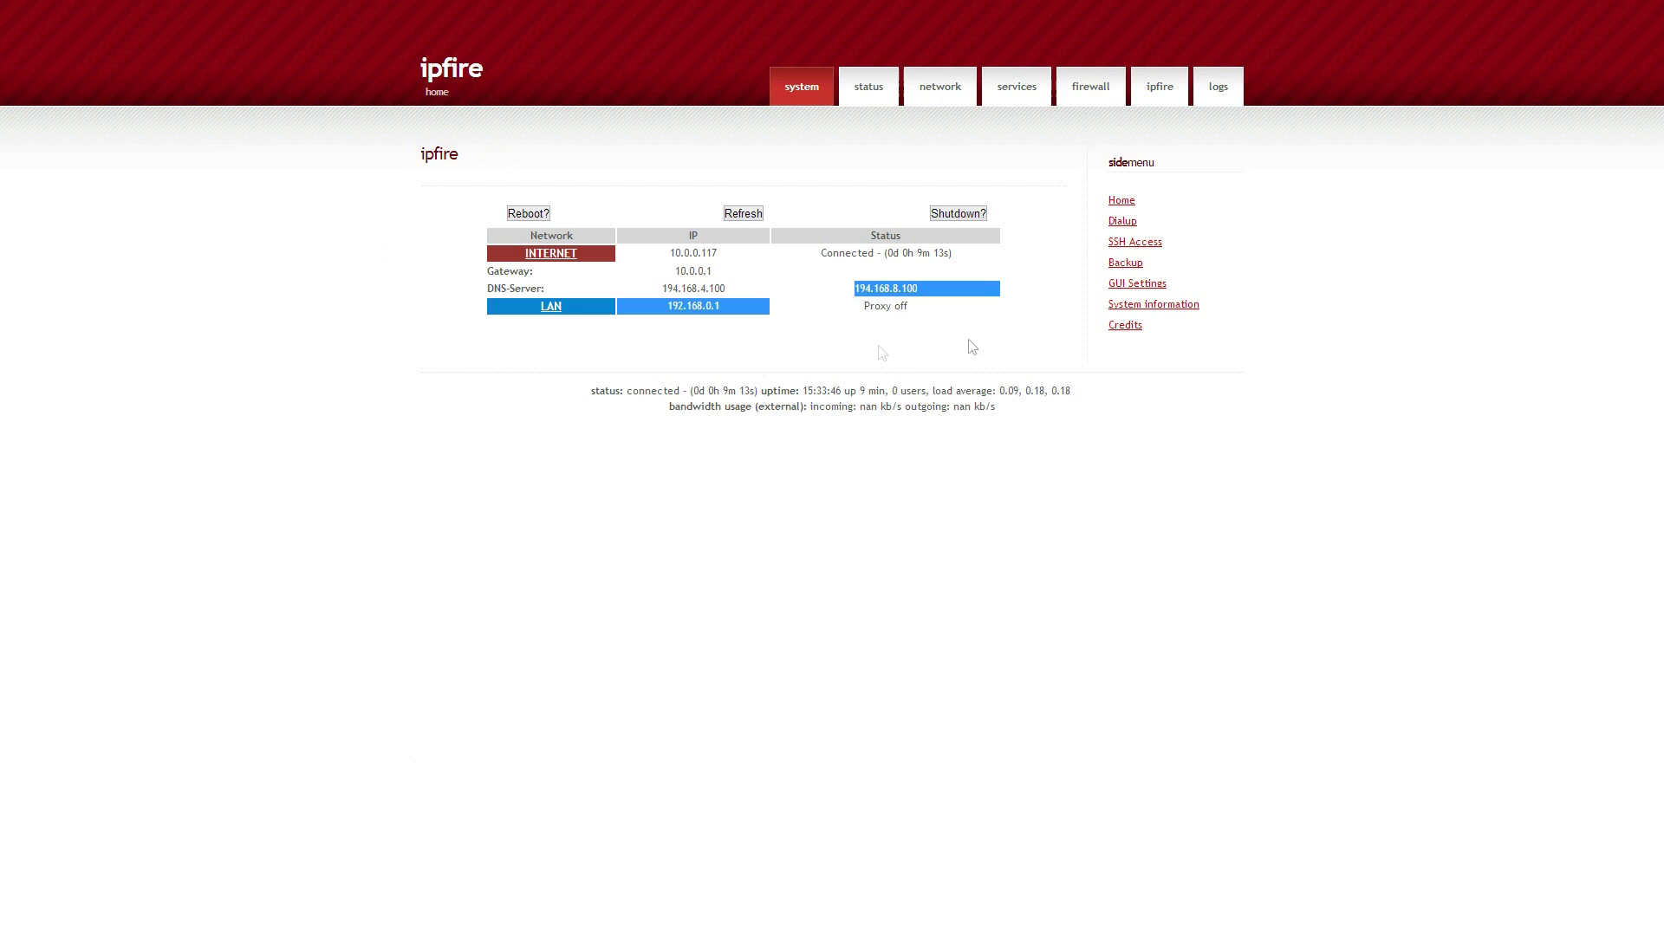
{"action": "left_click", "coordinate": [1511, 304]}
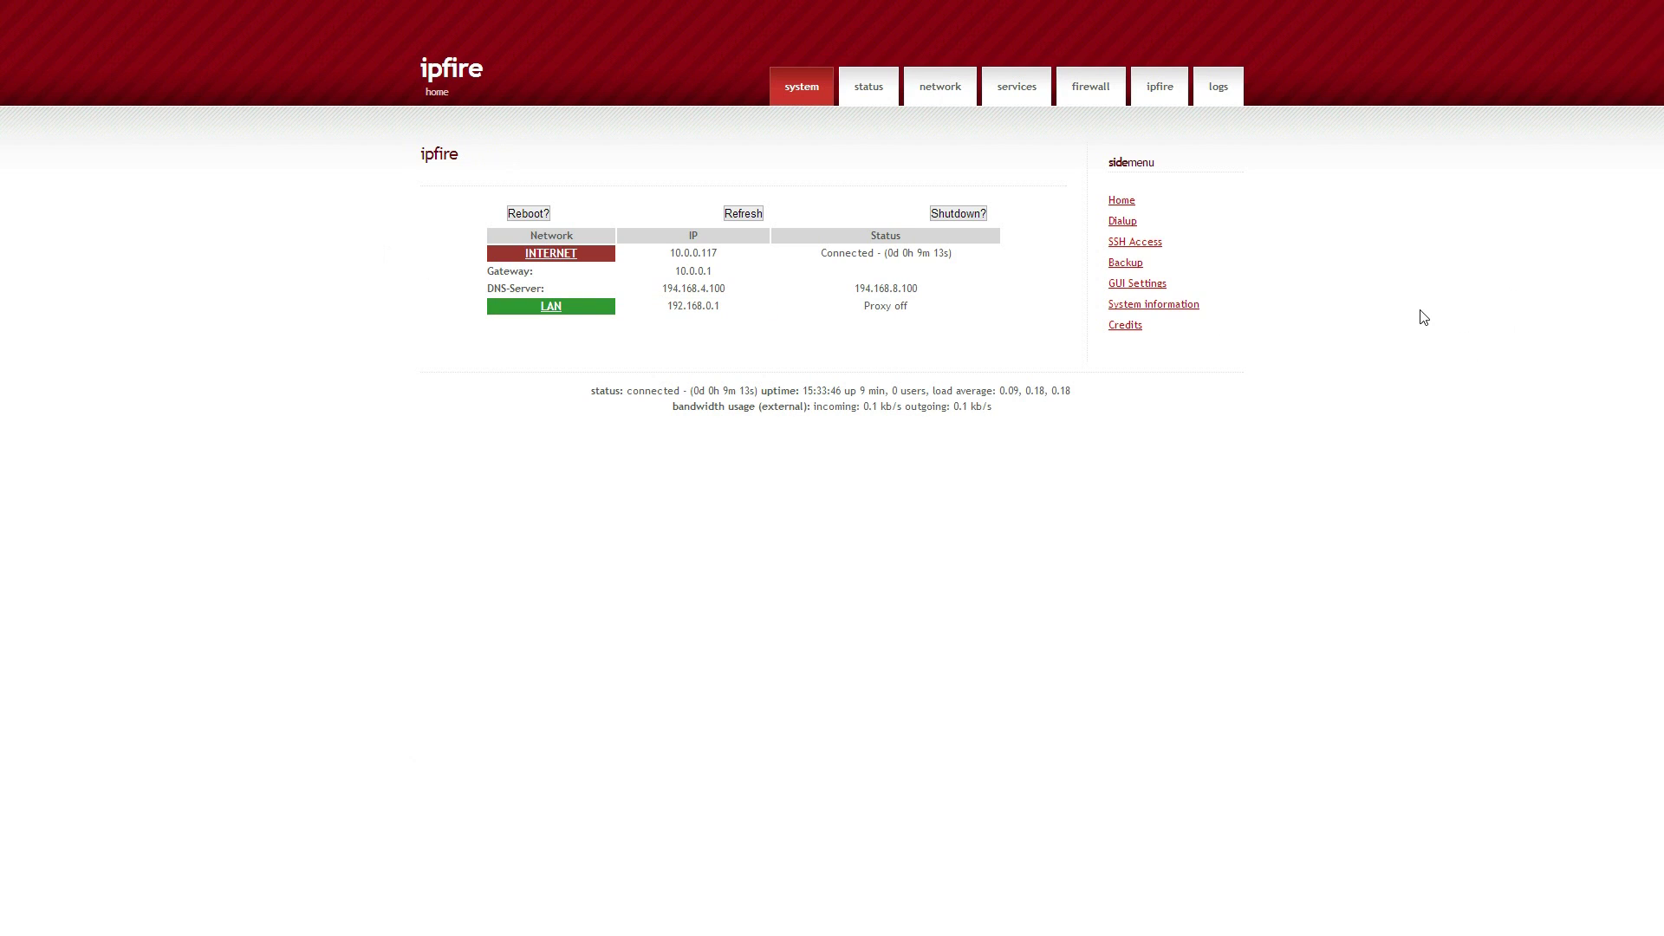